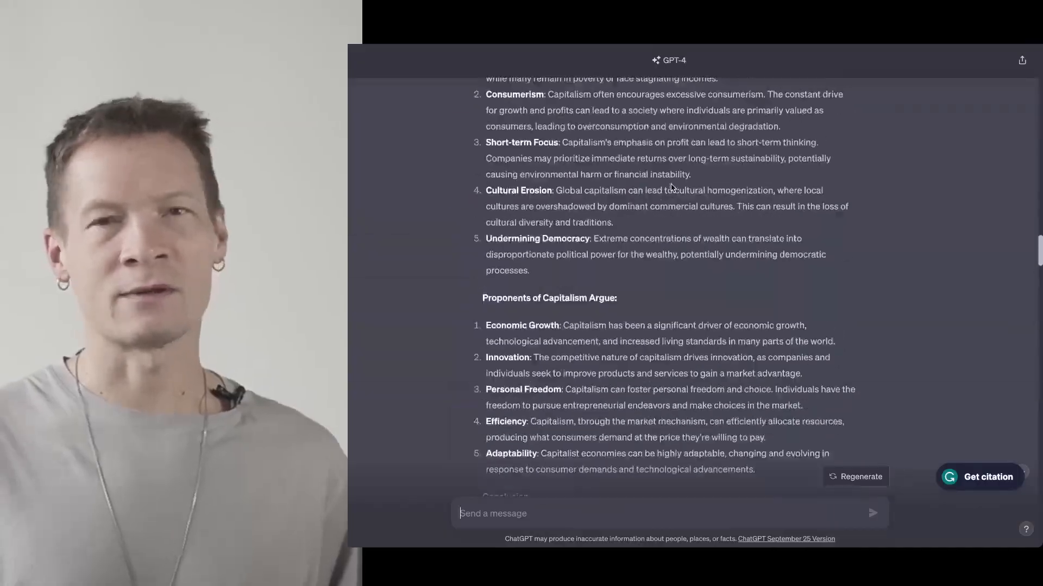
scroll(671, 185, "down", 20)
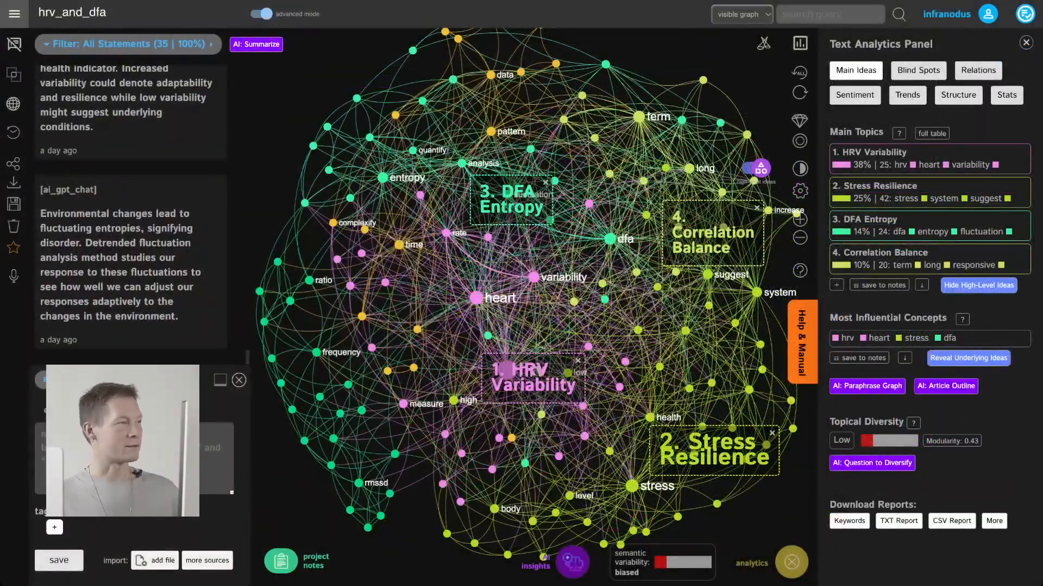
- Open the Live AI Ideation app from the GPT3/4 AI import sources on the InfraNodus apps page
left_click(14, 13)
left_click(86, 78)
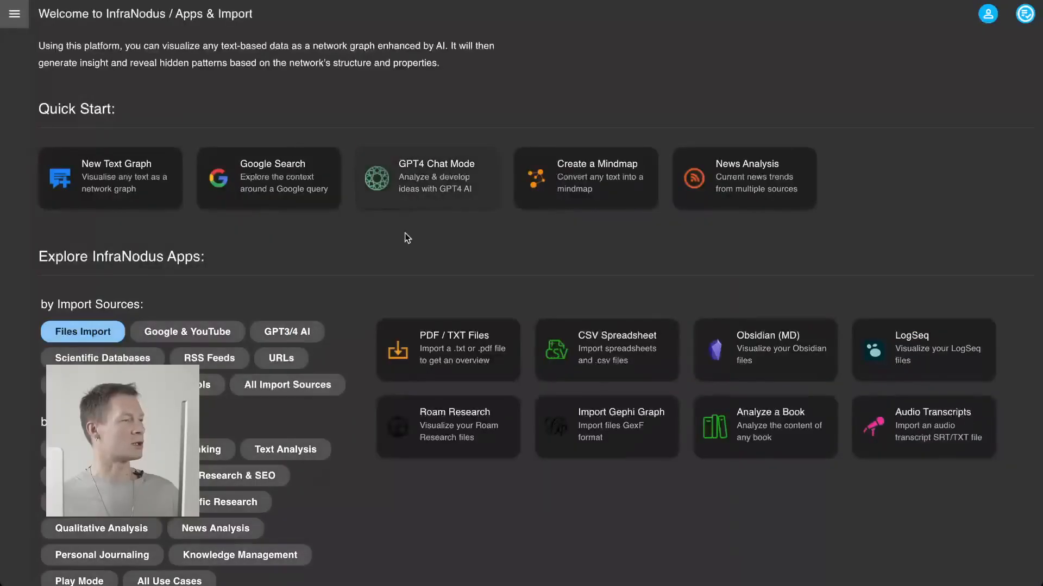
scroll(323, 341, "down", 2)
left_click(281, 209)
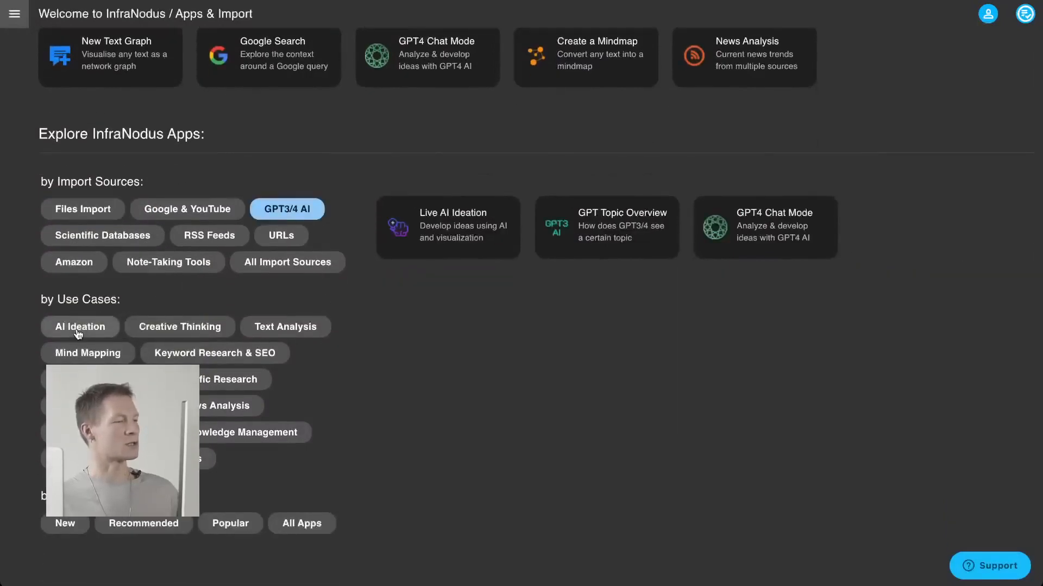
left_click(80, 327)
left_click(289, 209)
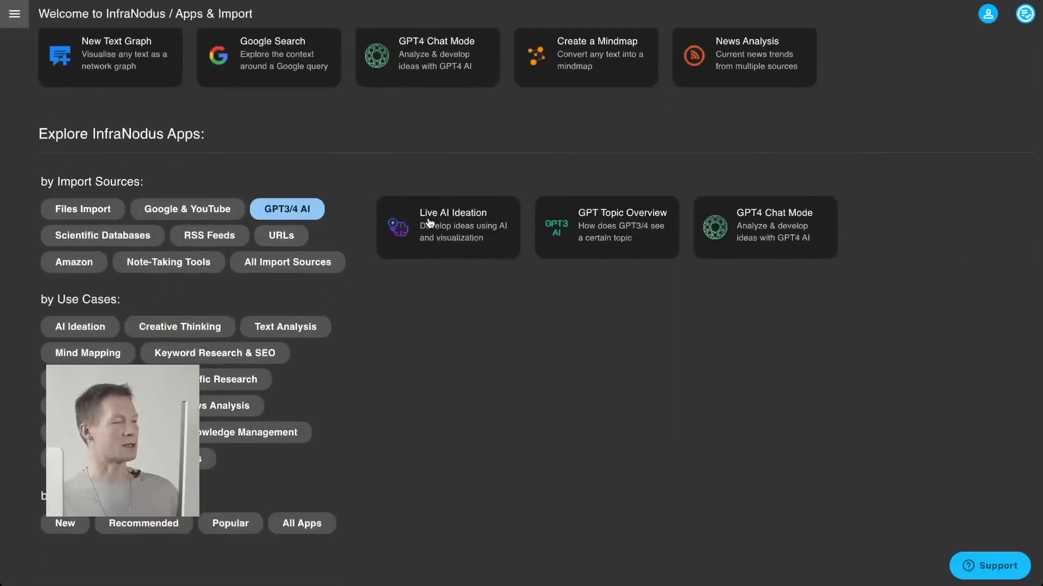
left_click(462, 232)
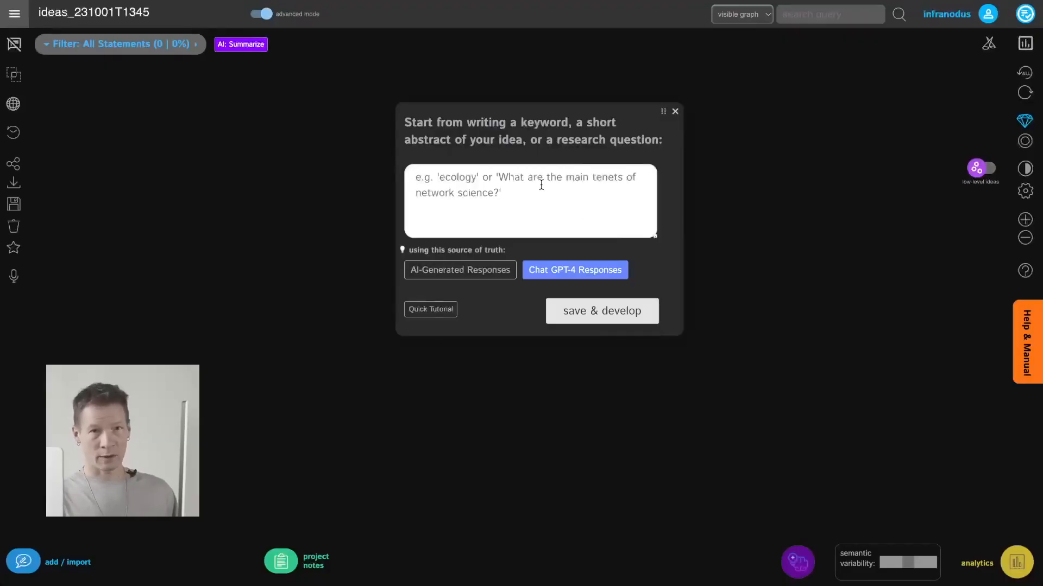
- Start developing the idea "heart rate variability" with Chat GPT-4 Responses as the source of truth
type("heart ")
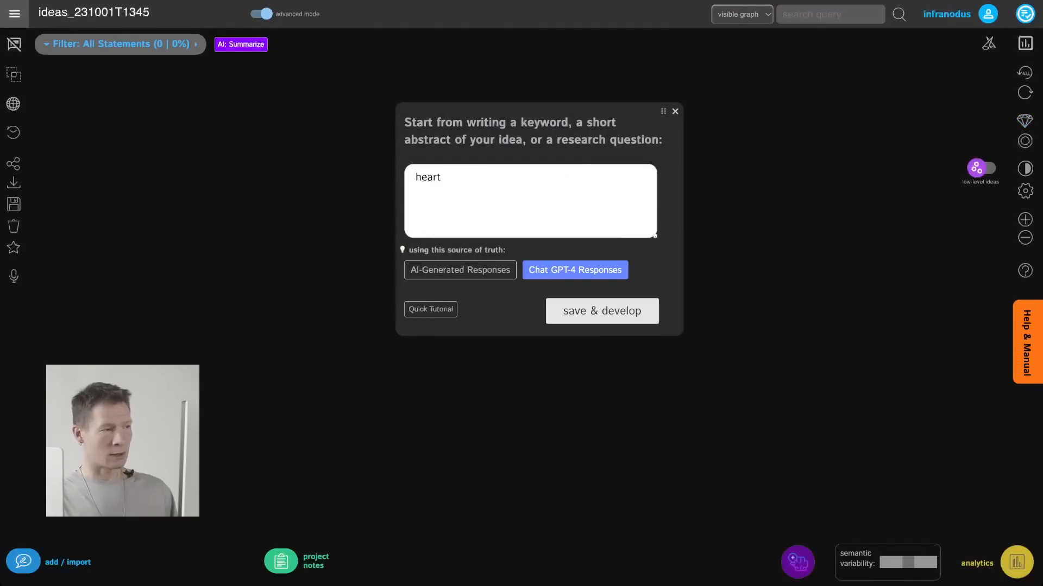
type("rate var")
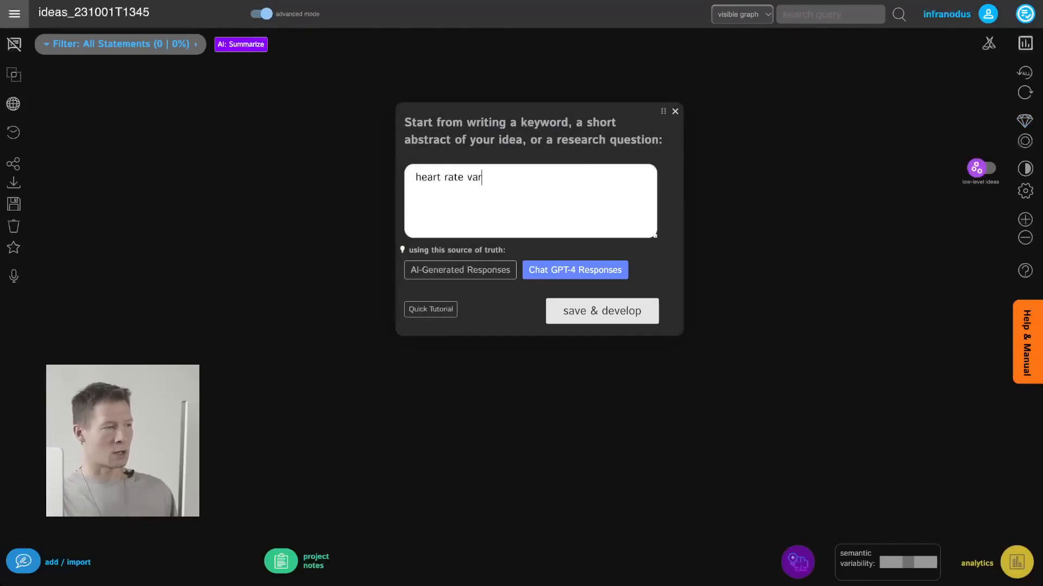
type("iabbity")
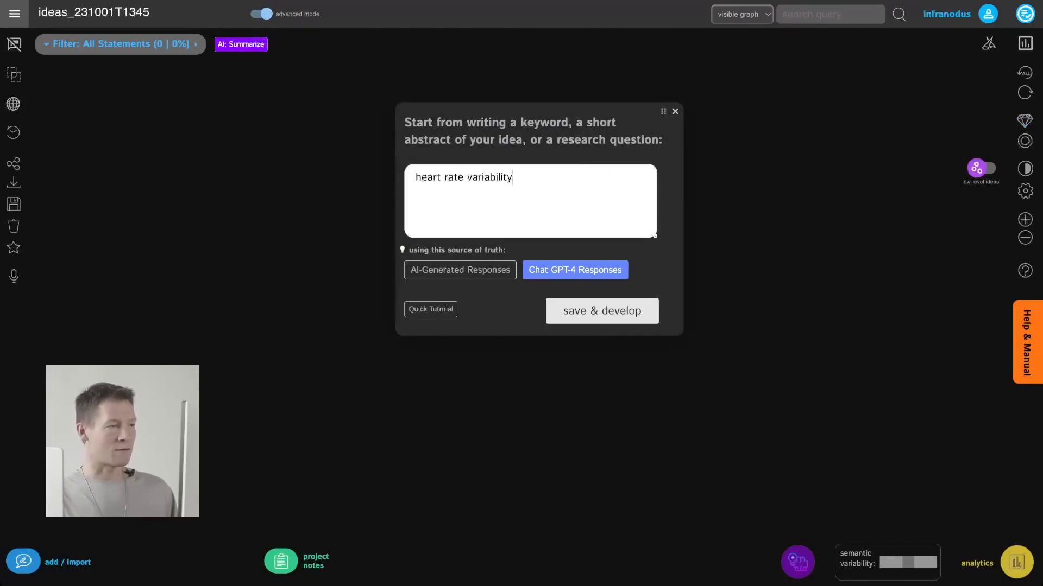
left_click(581, 320)
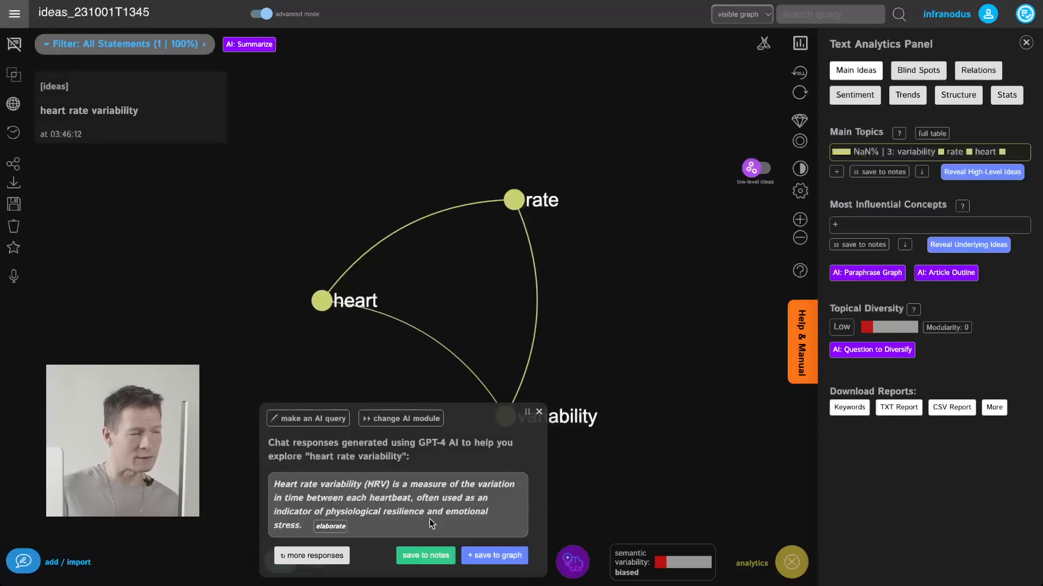
- Save the first GPT-4 response to the graph, then regenerate it twice and save the version about physiological flexibility as well
left_click(504, 561)
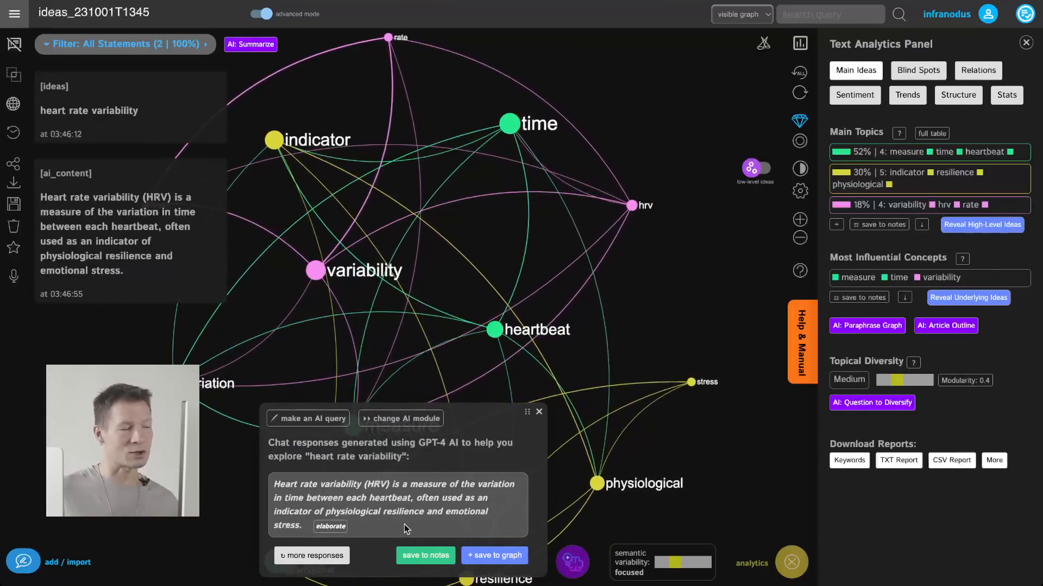
left_click_drag(424, 339, 484, 321)
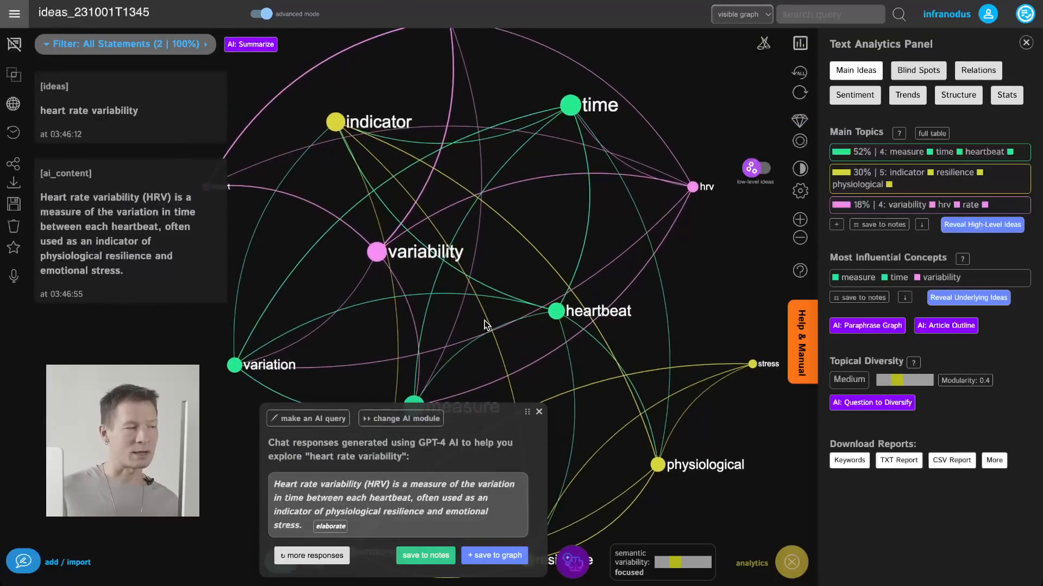
left_click(324, 563)
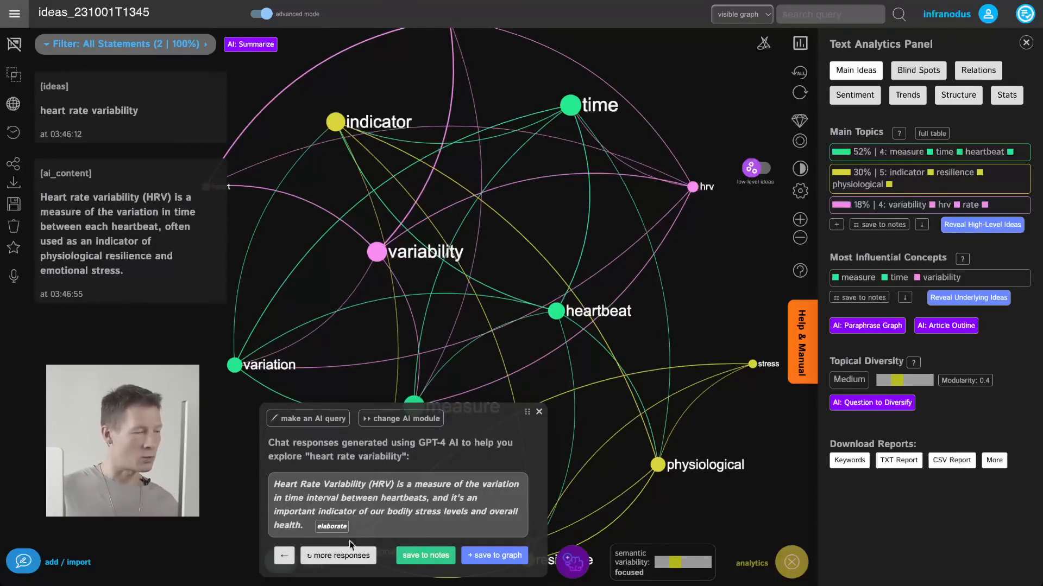
left_click(352, 559)
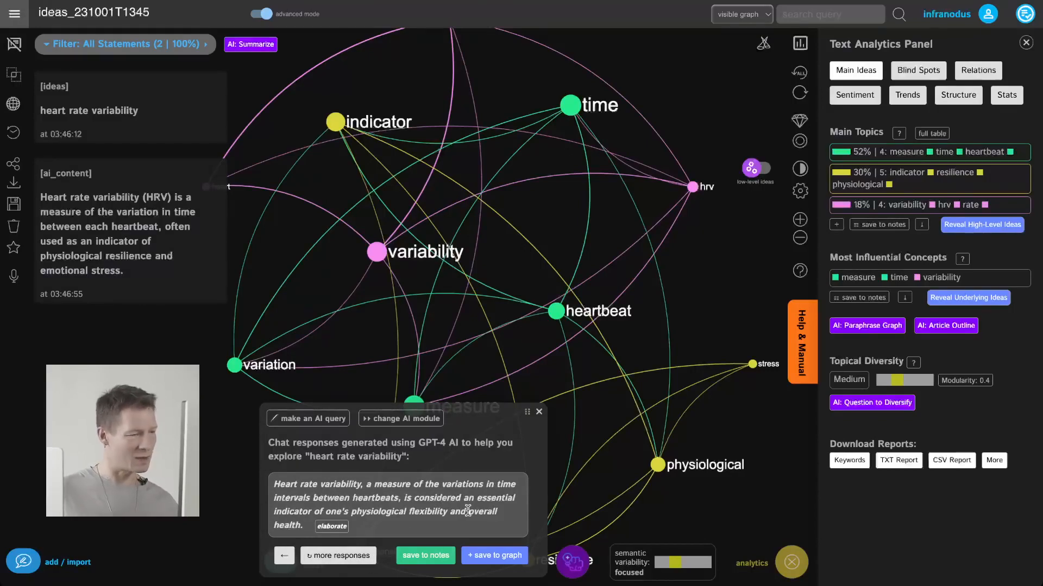
left_click(494, 557)
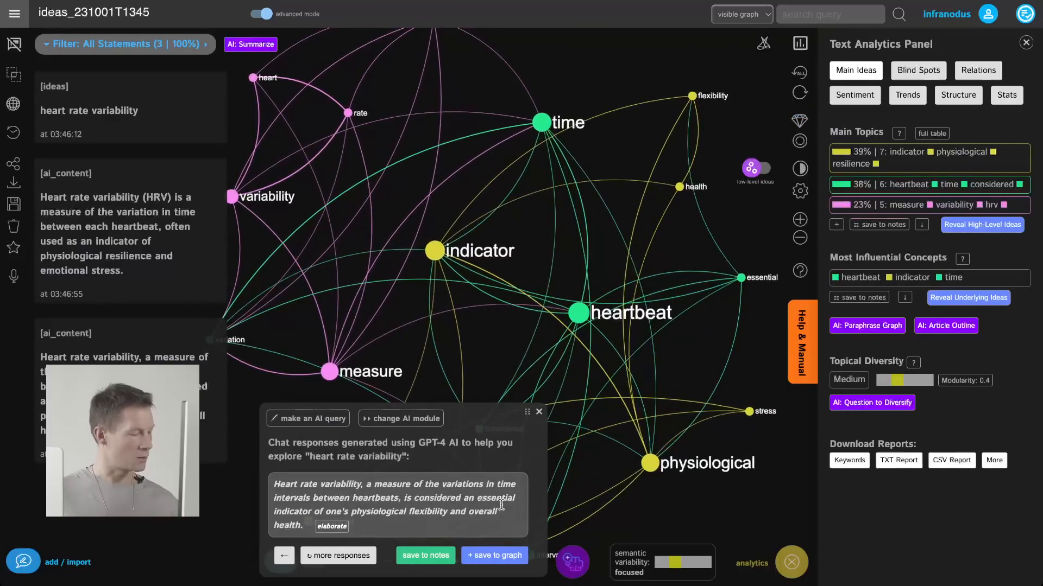
left_click(539, 414)
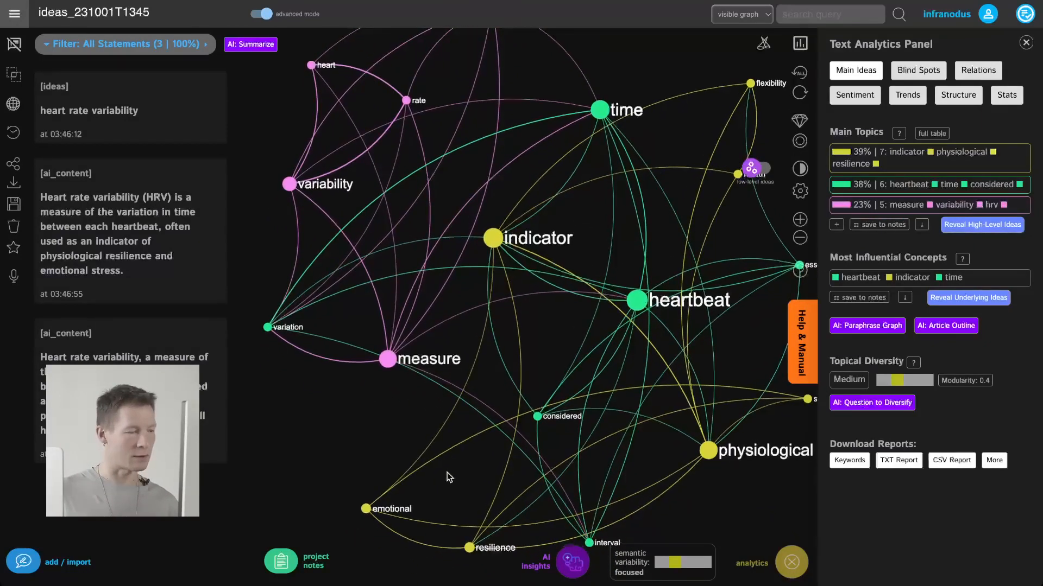
- Select the emotional, resilience, heartbeat and variability nodes in the graph
left_click(342, 468)
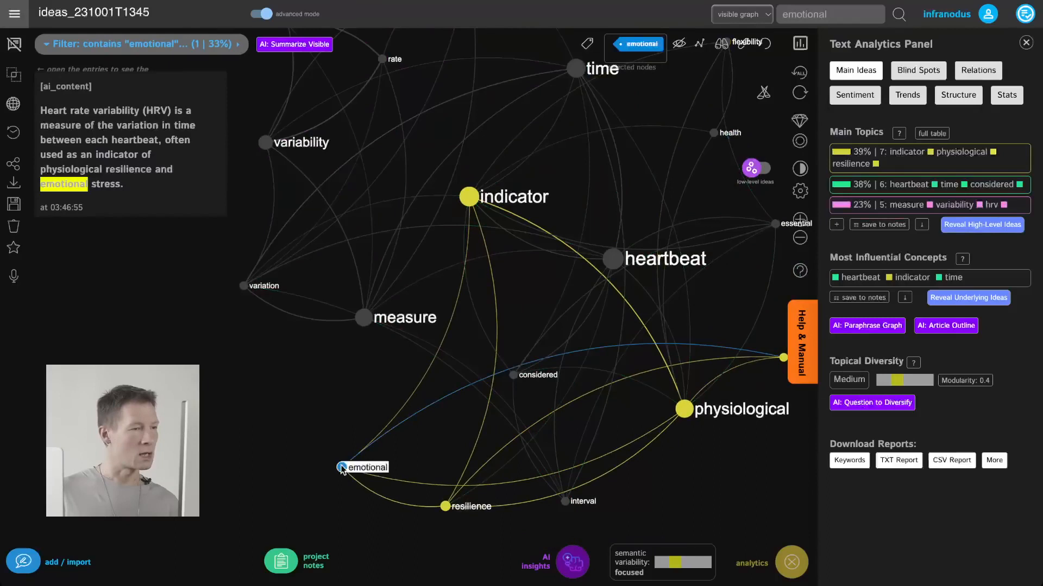
left_click(447, 506)
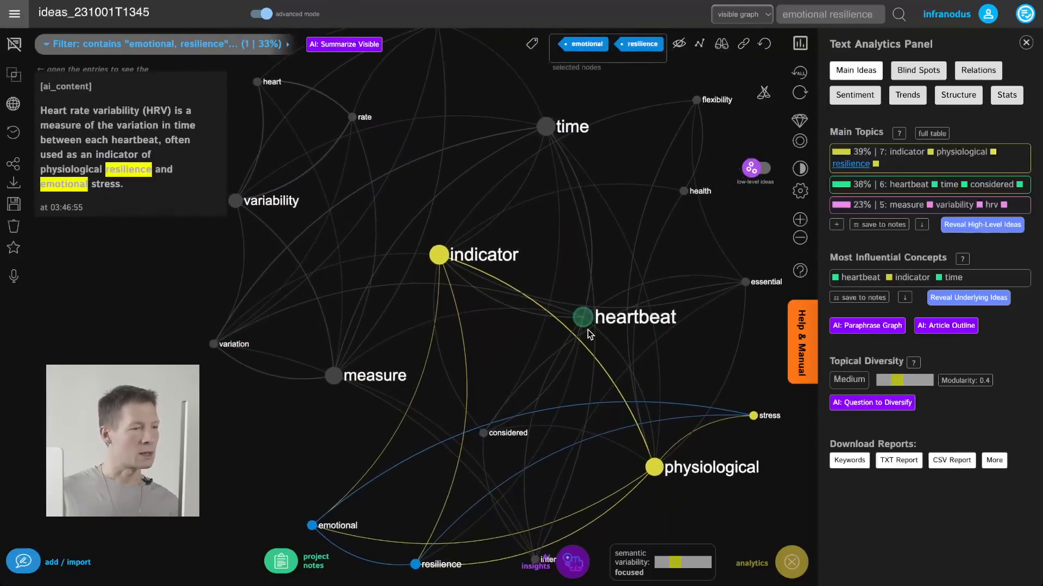
left_click(585, 317)
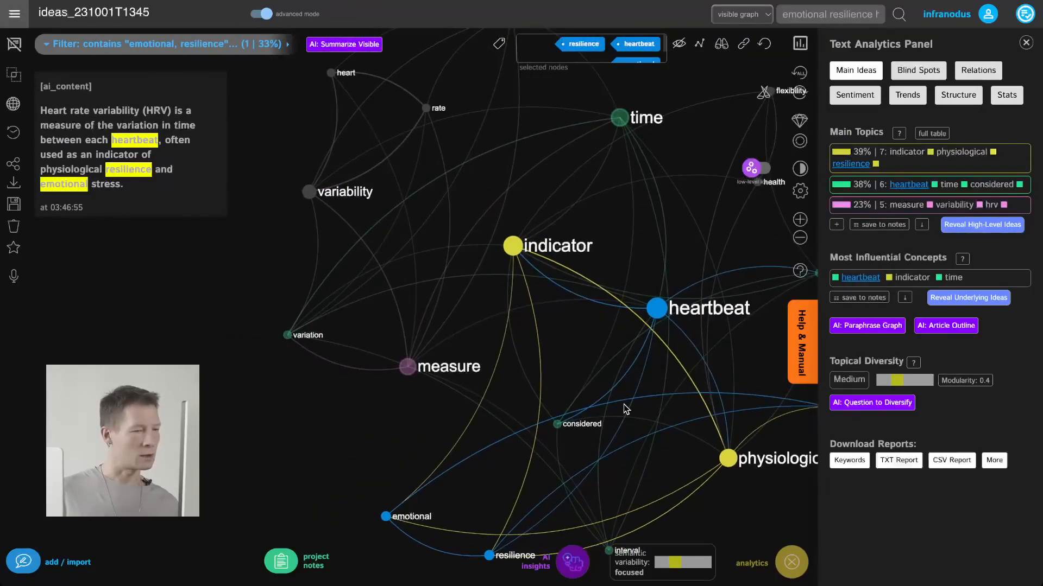
left_click_drag(494, 401, 545, 445)
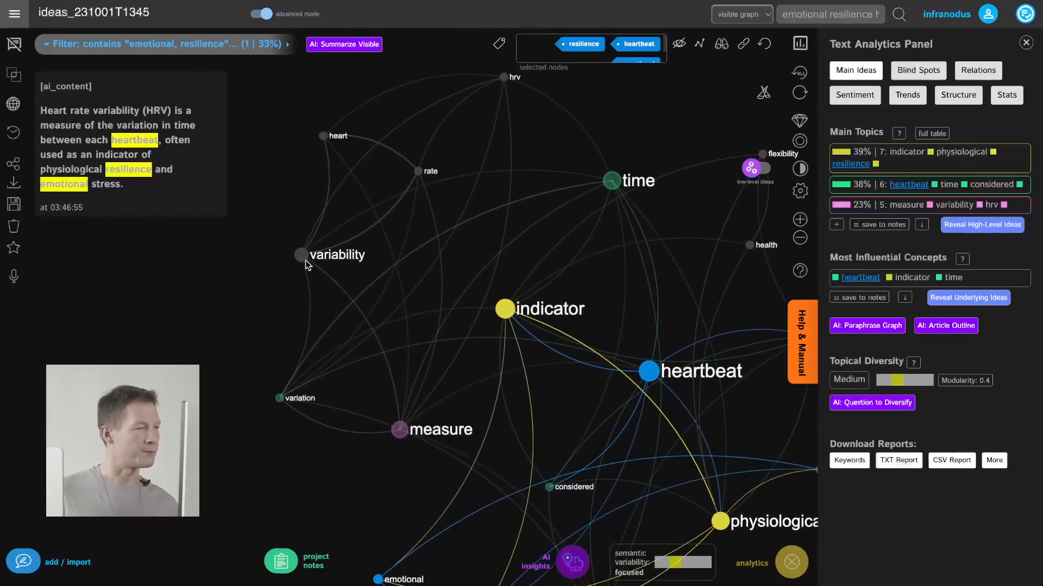
left_click(302, 254)
left_click_drag(500, 391, 463, 322)
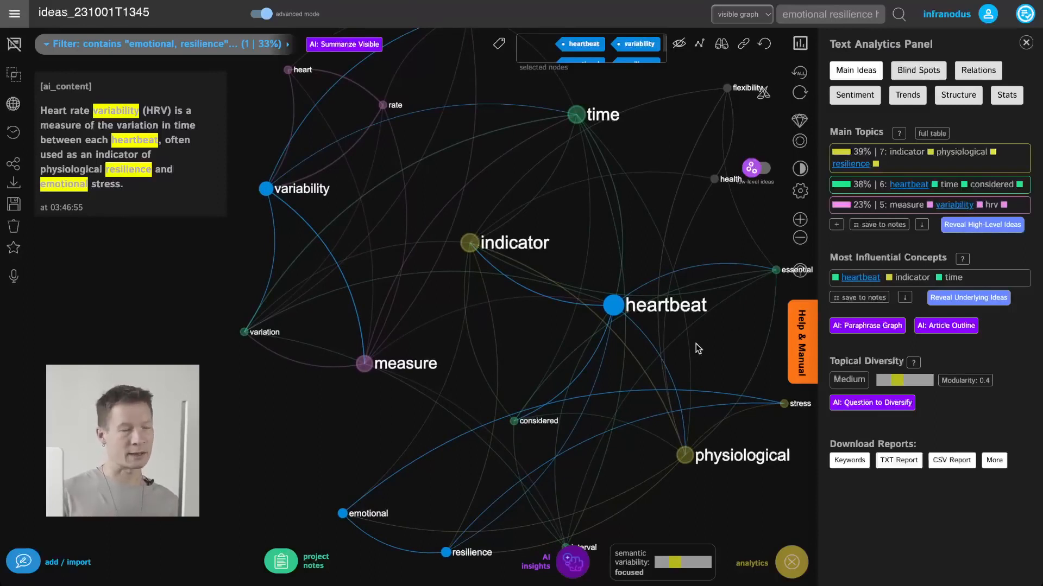
- Generate GPT4 Chat content related to the emotional, resilience, heartbeat and variability nodes and save the response to the graph
left_click(572, 569)
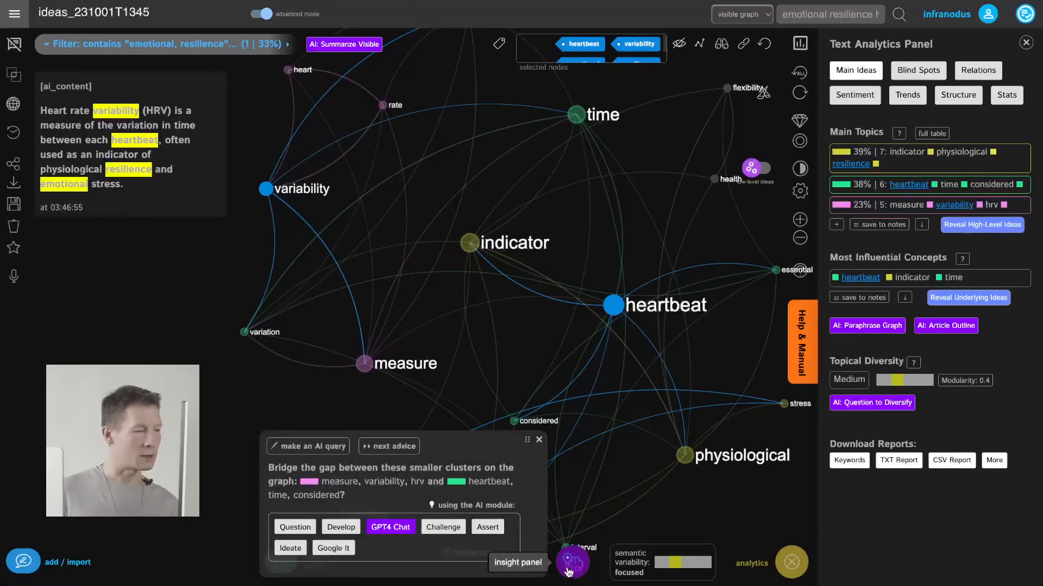
left_click(266, 190)
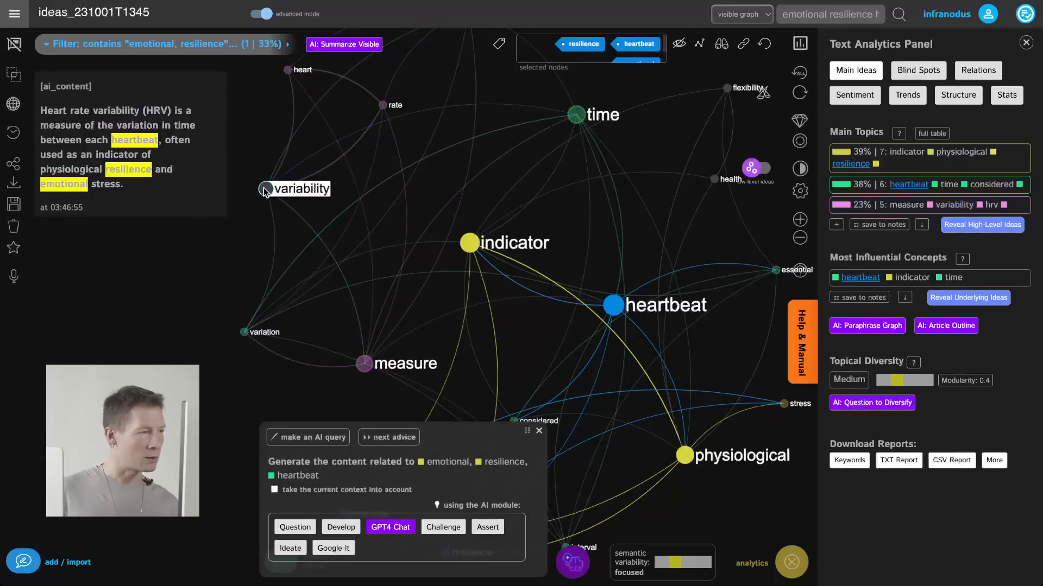
left_click(267, 190)
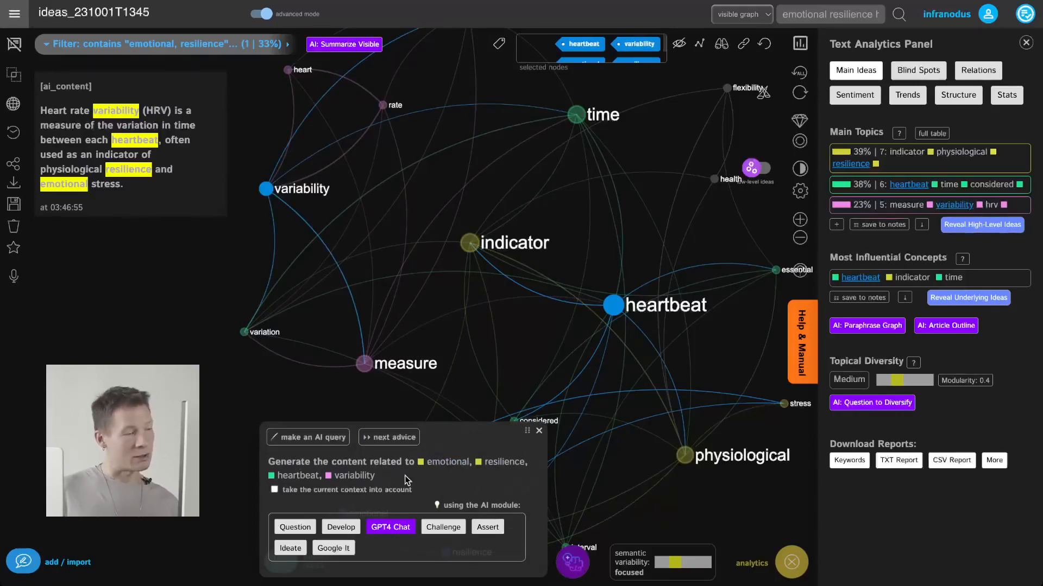
left_click(389, 528)
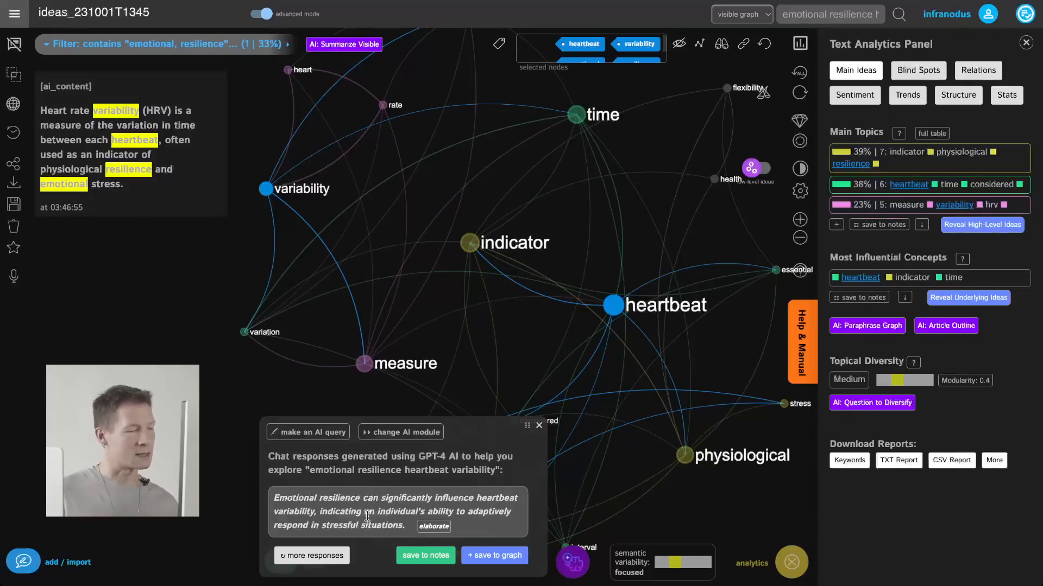
left_click(495, 556)
- Generate two alternative responses about emotional resilience and heartbeat variability, and go back to read the one about a stable heart rate
left_click(307, 555)
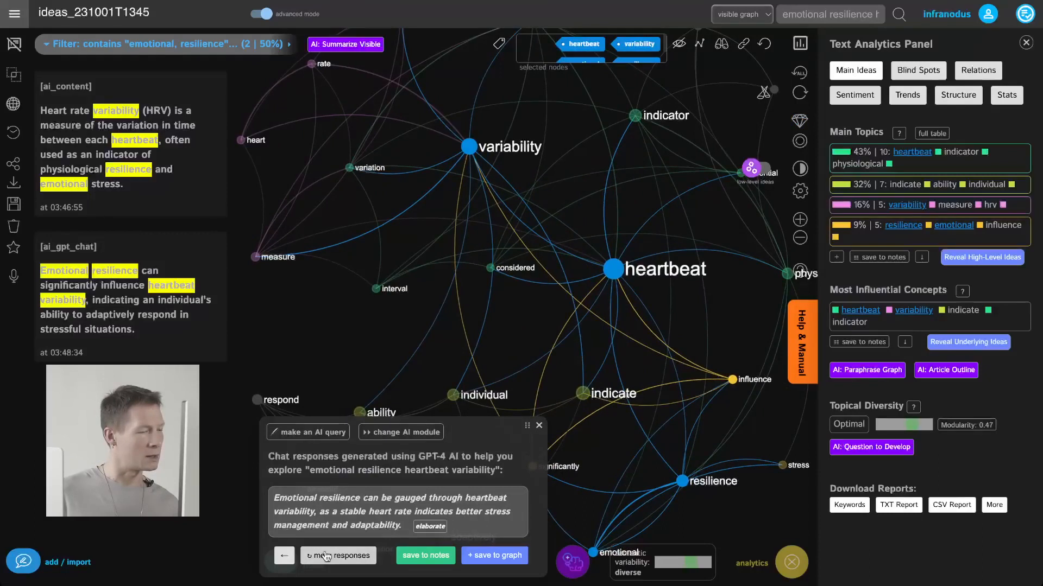
left_click(358, 557)
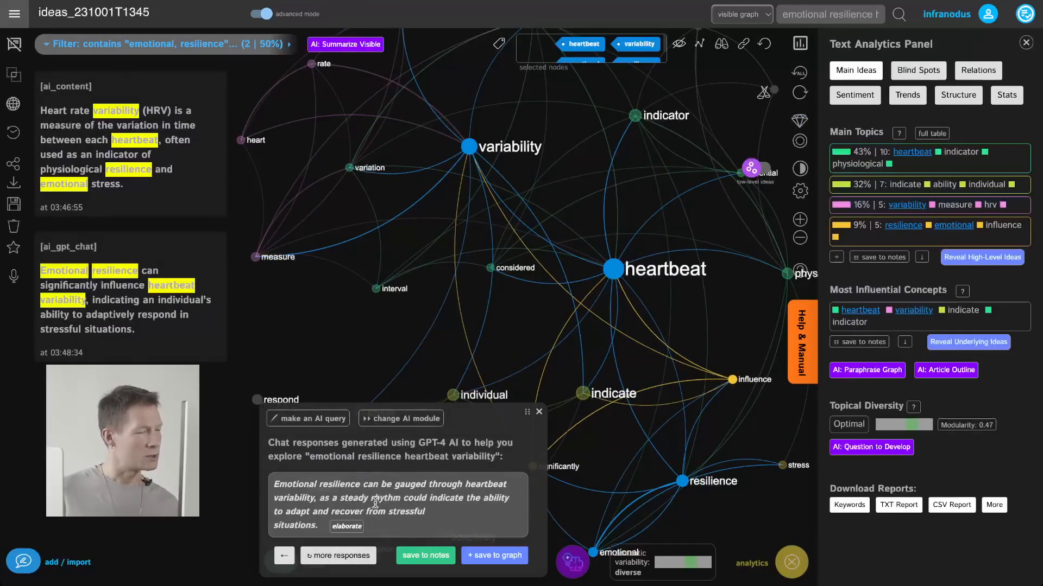
left_click(284, 555)
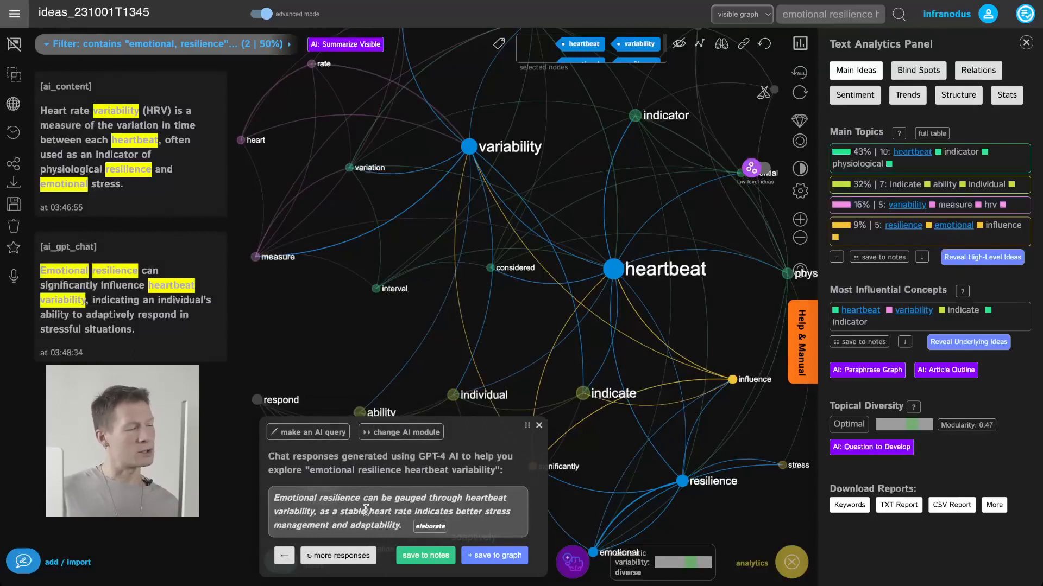
triple_click(313, 509)
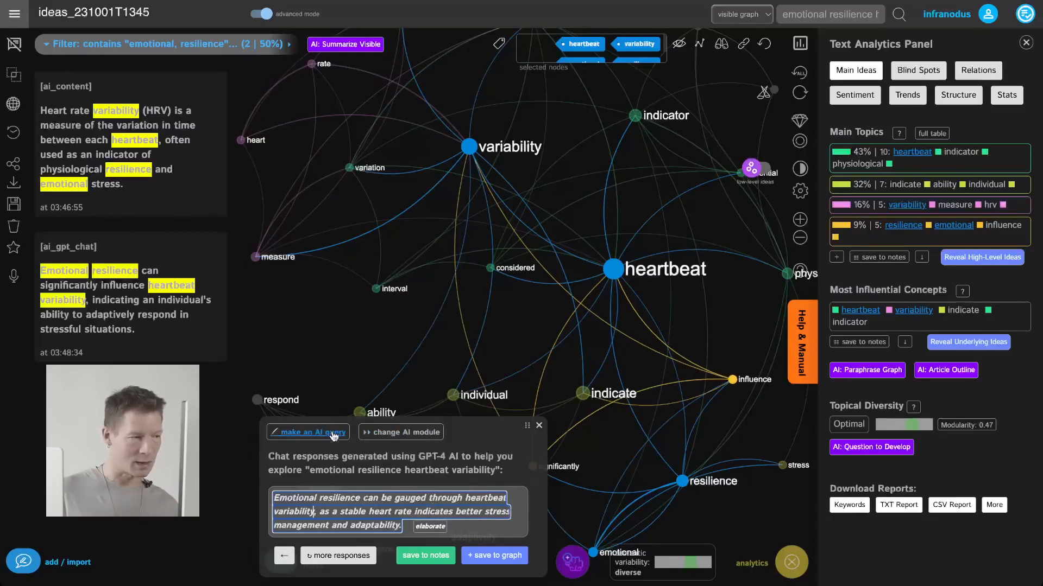
- Ask GPT4 Chat "What's the connection between HRV and emotional and physiological resilience?" and save the response to the graph
left_click(301, 436)
key("ctrl+a")
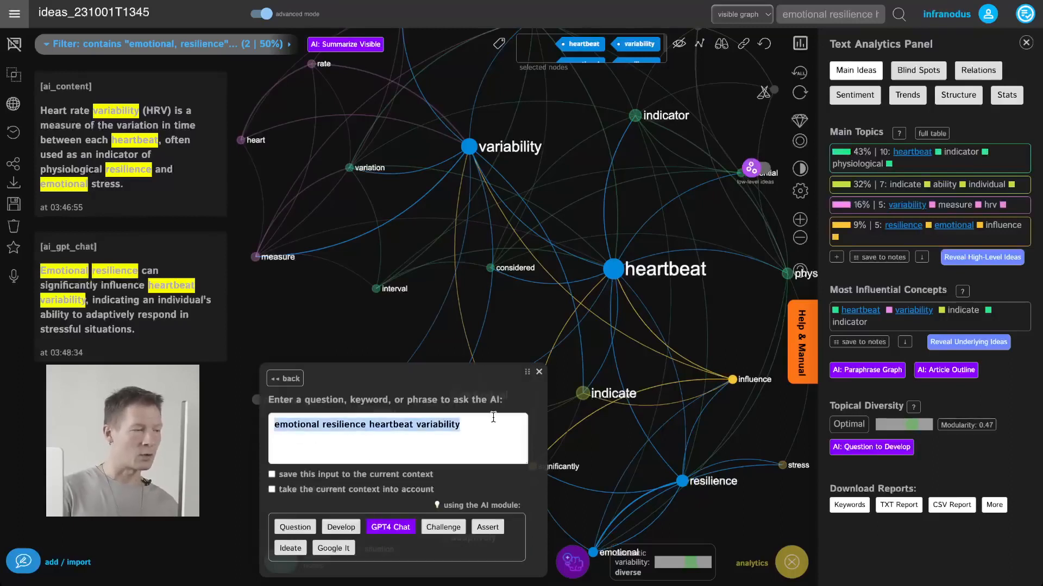
type("What")
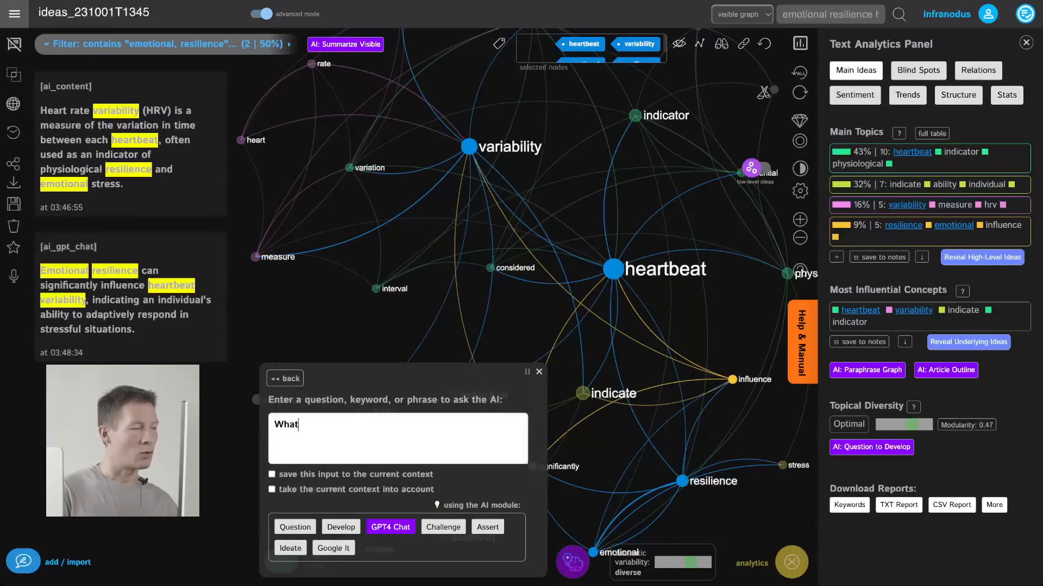
type("'s the co")
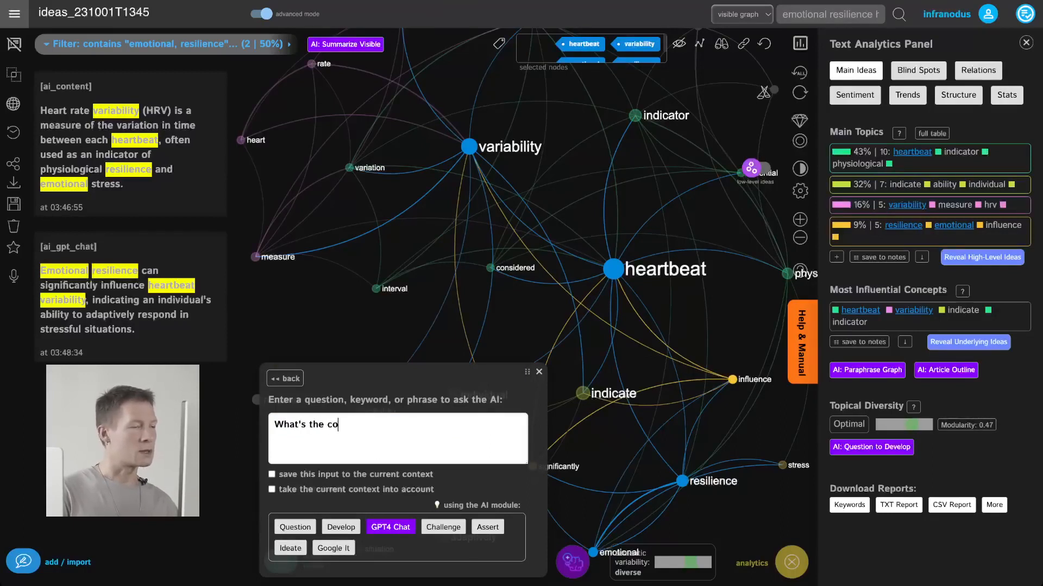
type("nnection between HRV ")
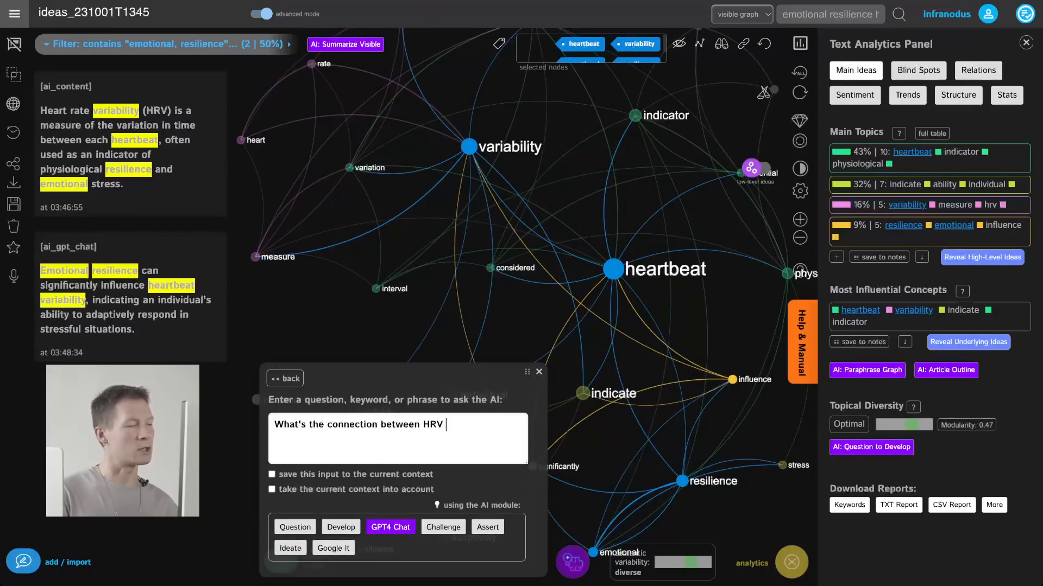
type("and emotional ")
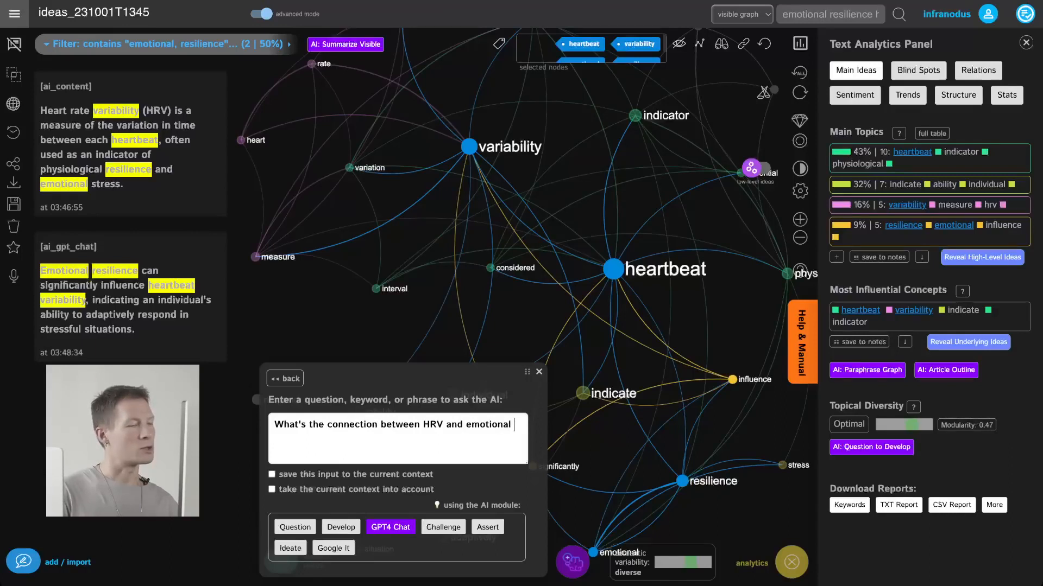
type("and physiolog")
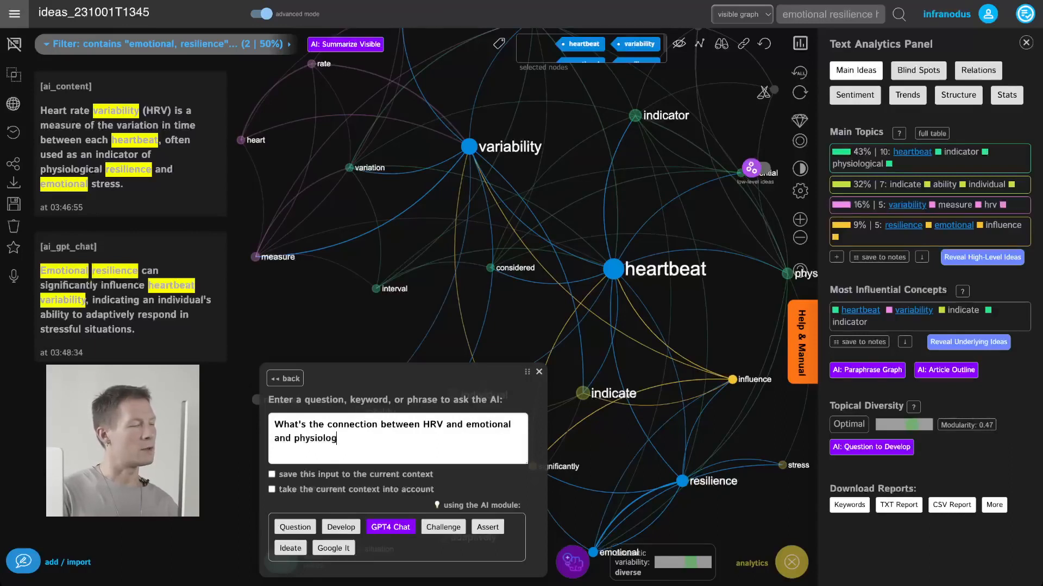
type("ical resilenc")
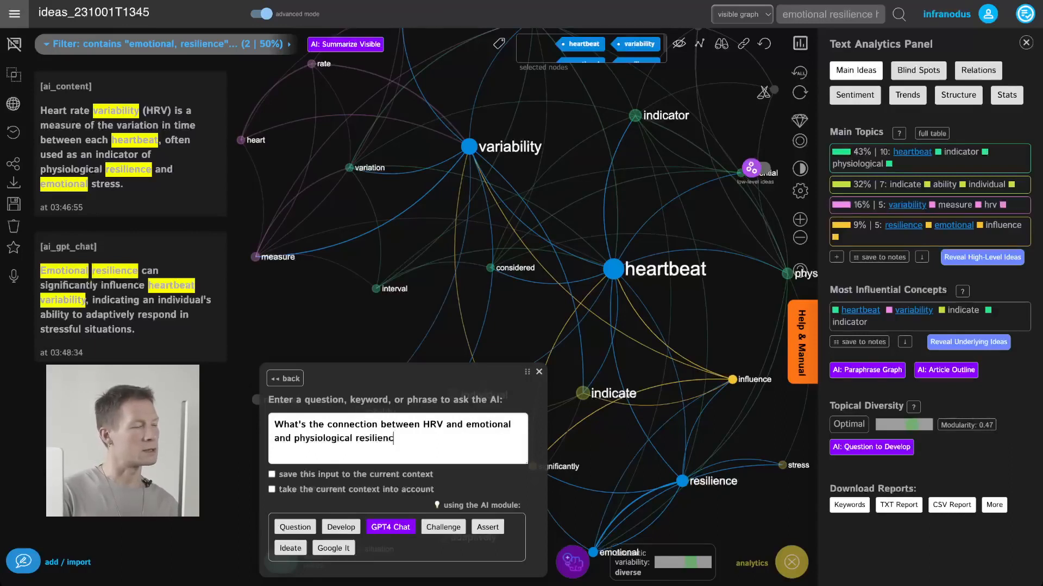
type("e?")
left_click(390, 527)
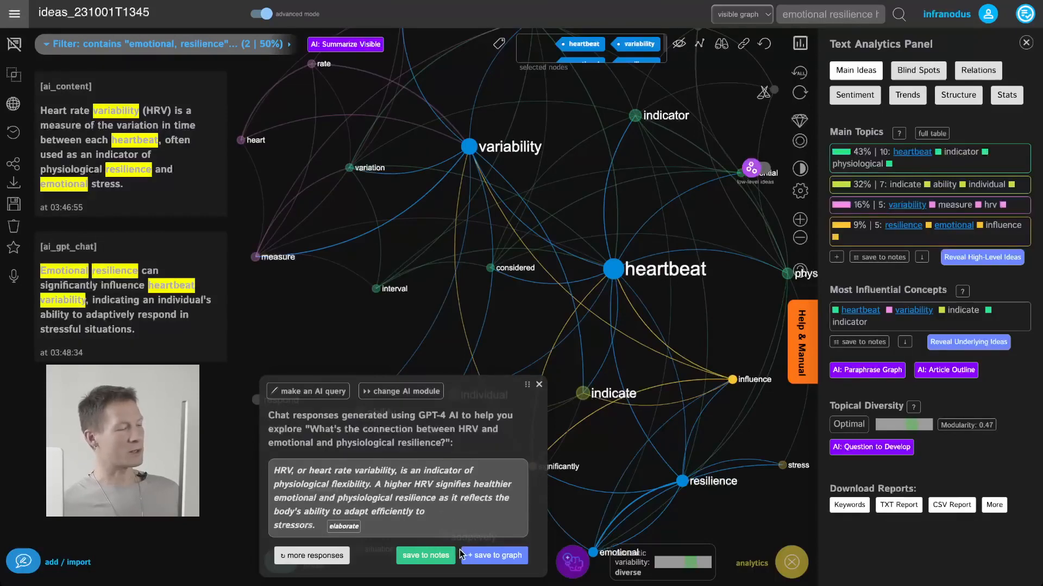
left_click(504, 560)
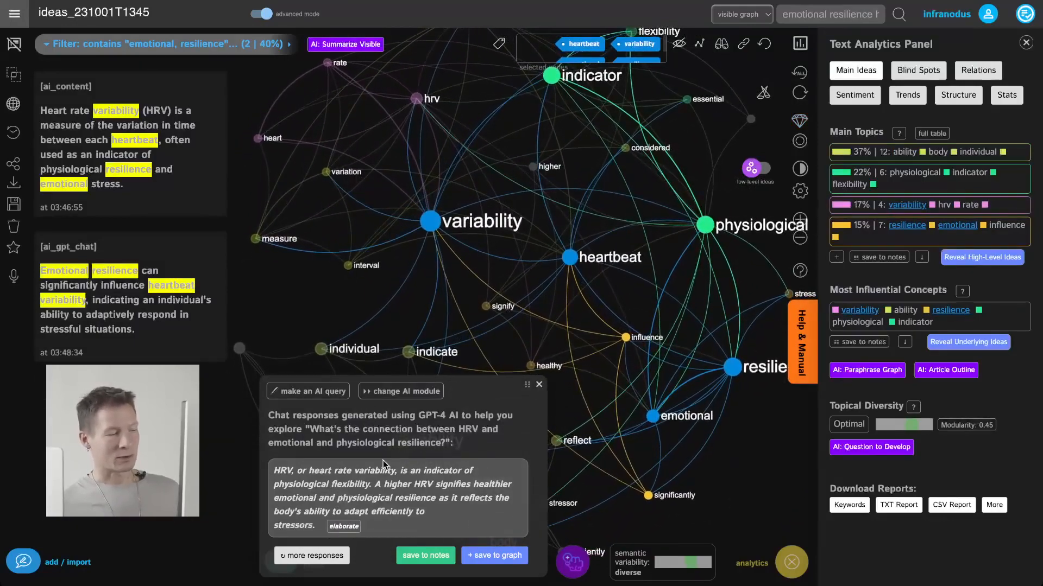
- Elaborate on the saved HRV response with the GPT4 Chat prompt "Explain why this is the case scientifically:" and save the answer to the graph
left_click(345, 526)
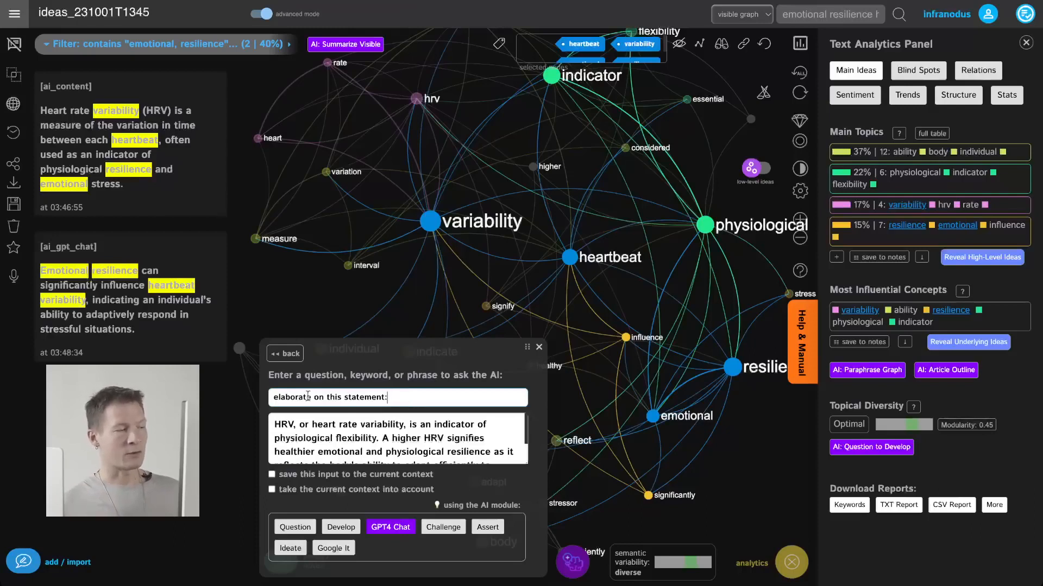
triple_click(403, 401)
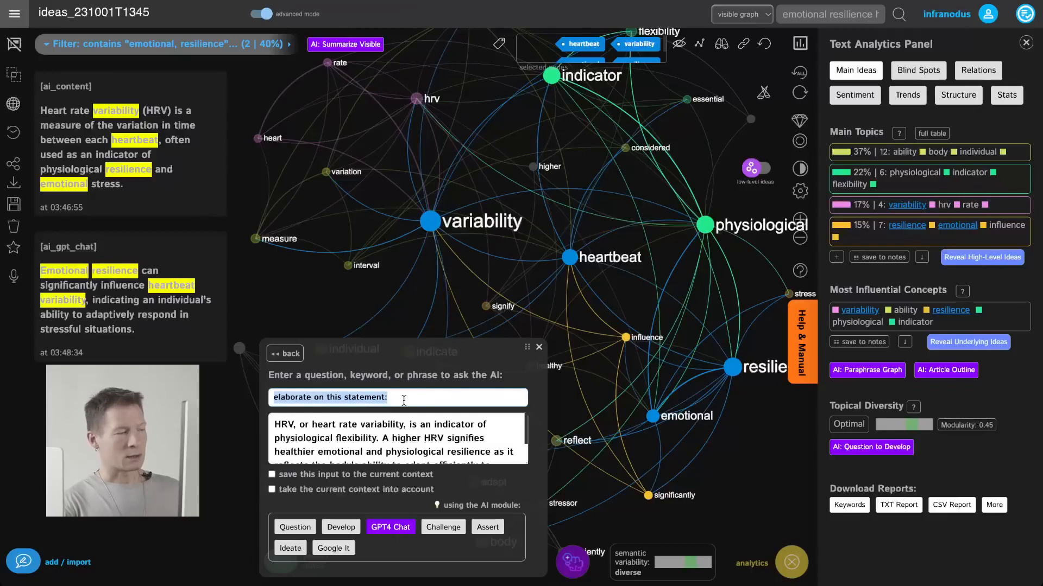
type("Explain why this is the case sci")
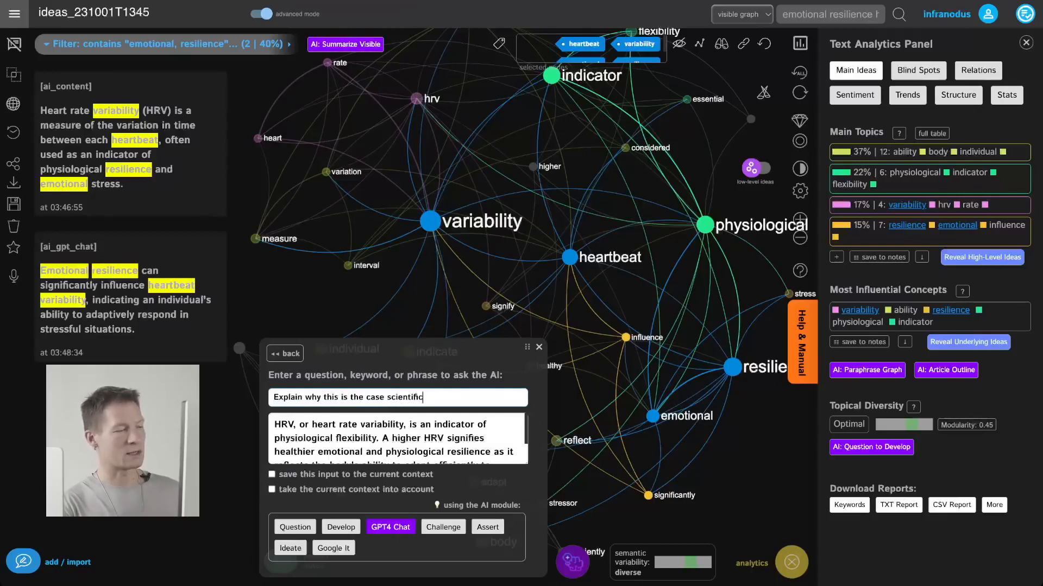
left_click(386, 526)
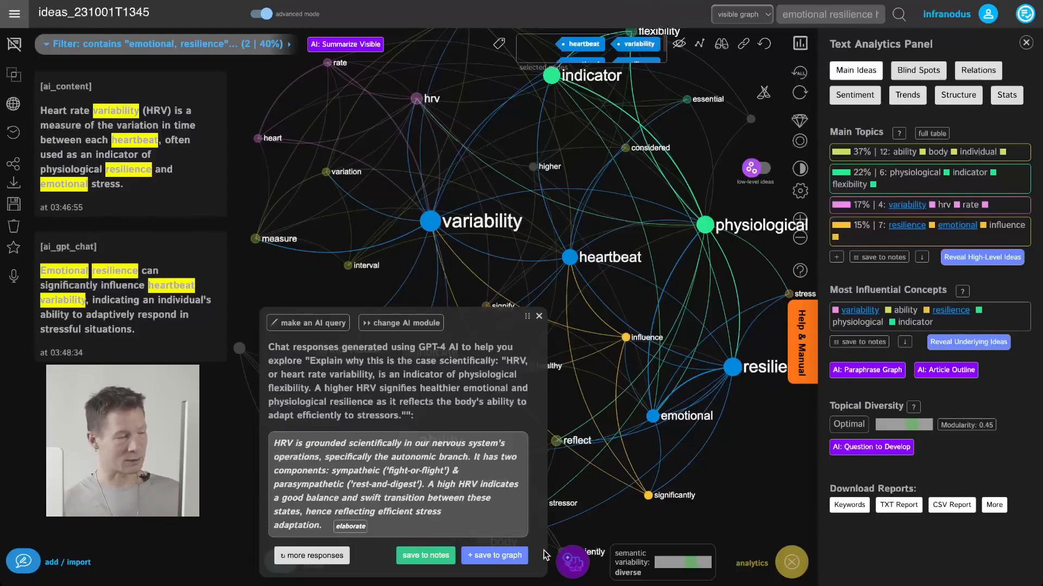
left_click(491, 557)
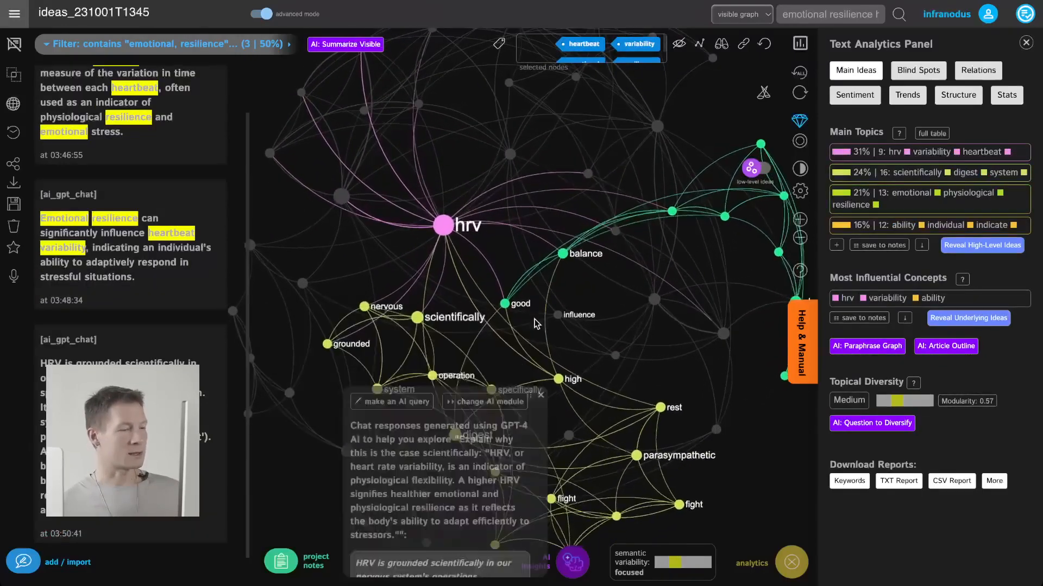
- Replace the node selection with parasympathetic, sympatheic and hrv, and generate a GPT4 Chat response about them
left_click(538, 317)
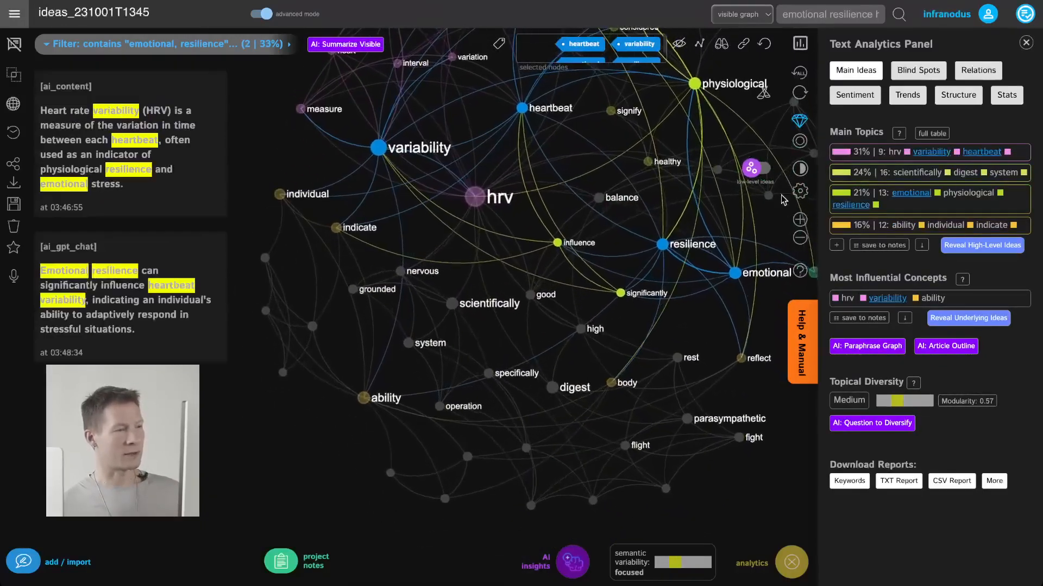
left_click(764, 45)
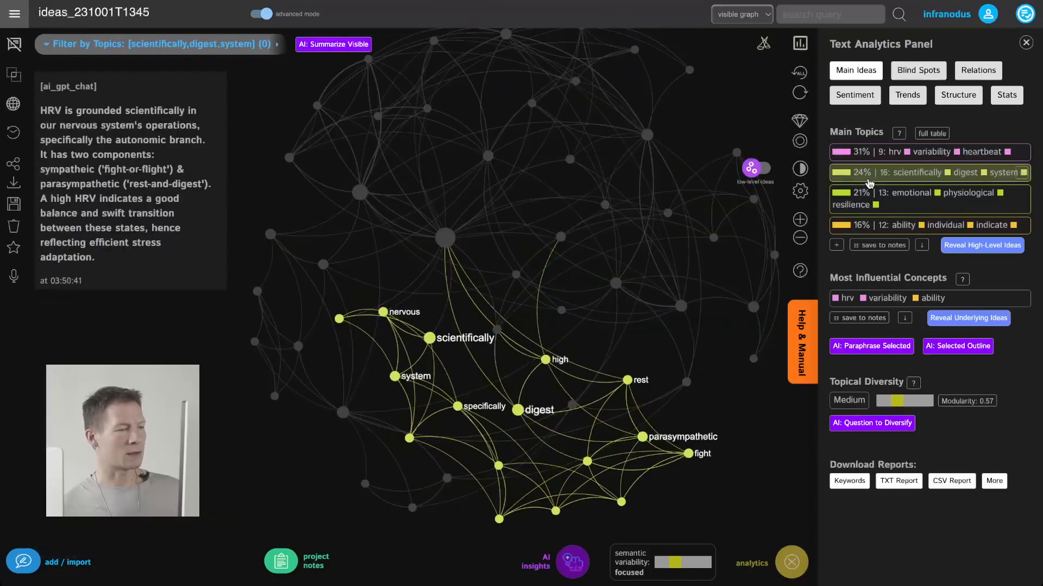
left_click(642, 437)
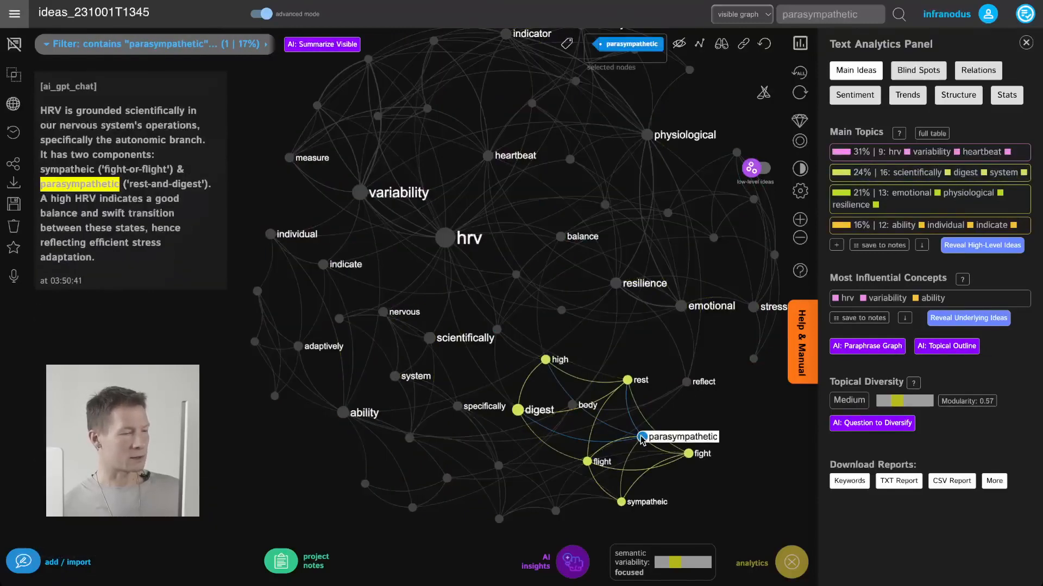
left_click(621, 502)
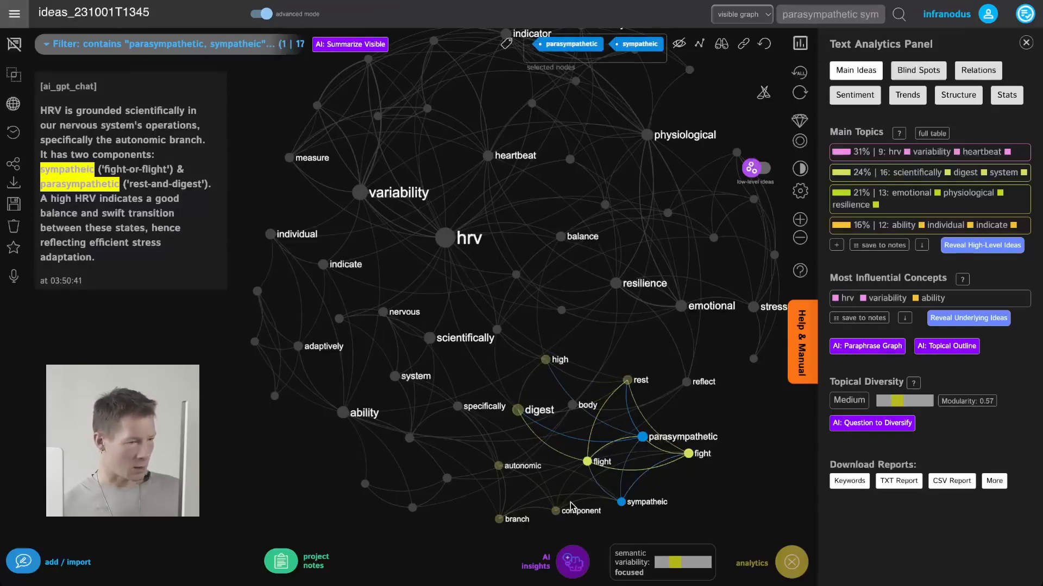
left_click(445, 238)
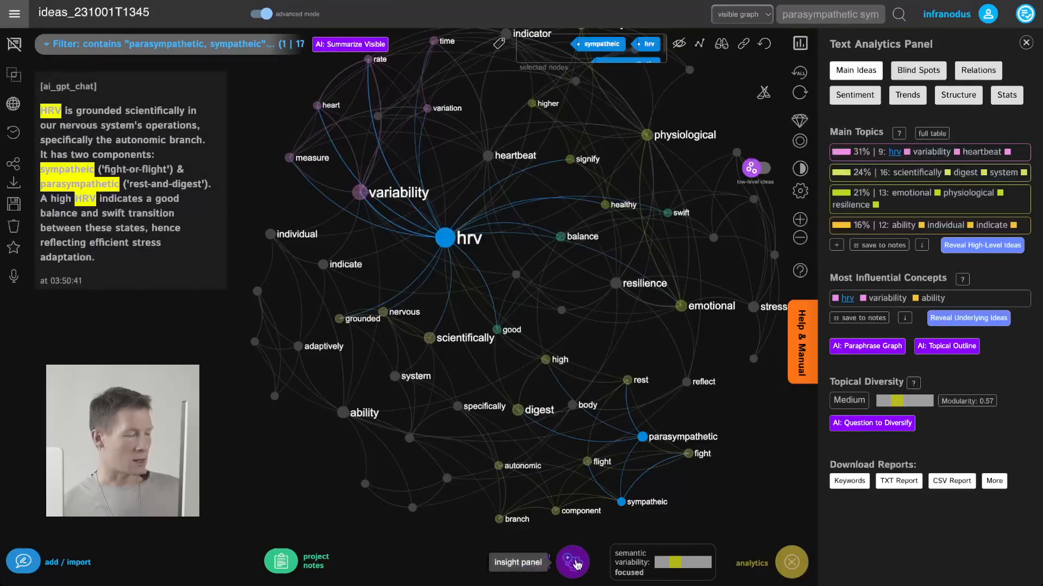
left_click(574, 563)
left_click(386, 528)
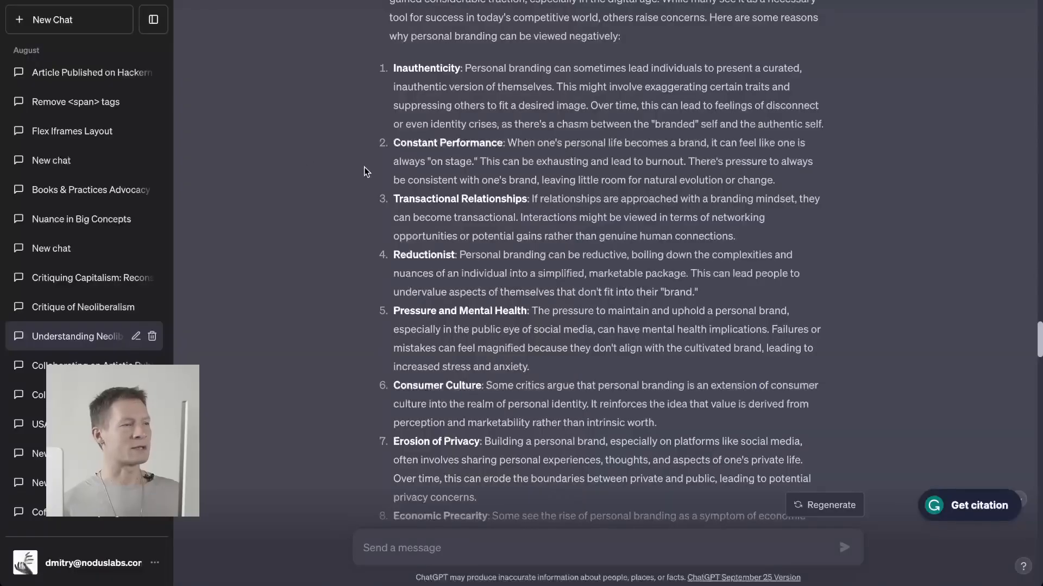
- In ChatGPT, find the past conversation "HRV, DFA, and ANS" in the history and read through its prompt and answer
scroll(139, 169, "down", 10)
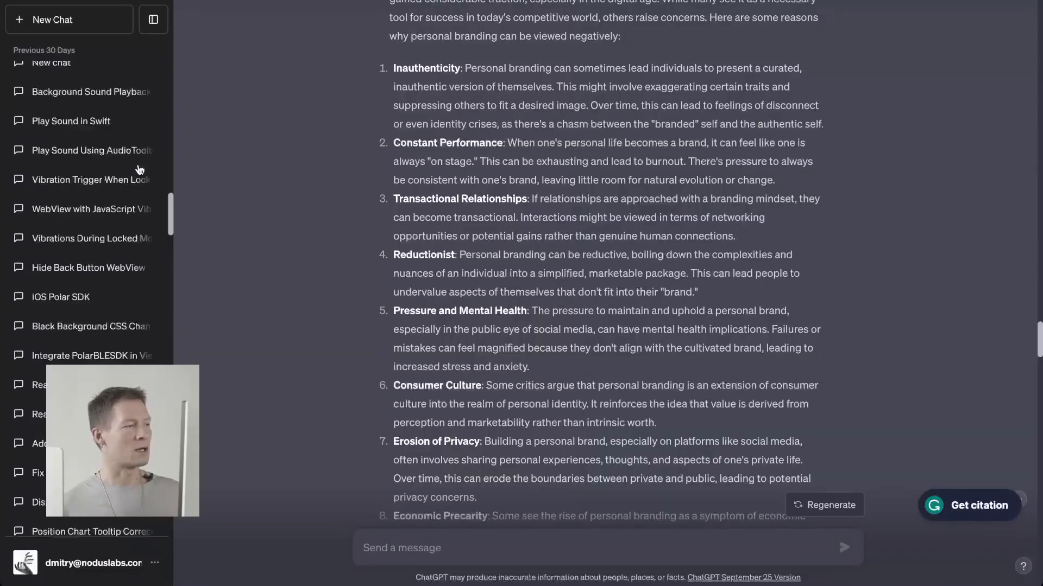
scroll(136, 162, "up", 8)
scroll(77, 130, "up", 3)
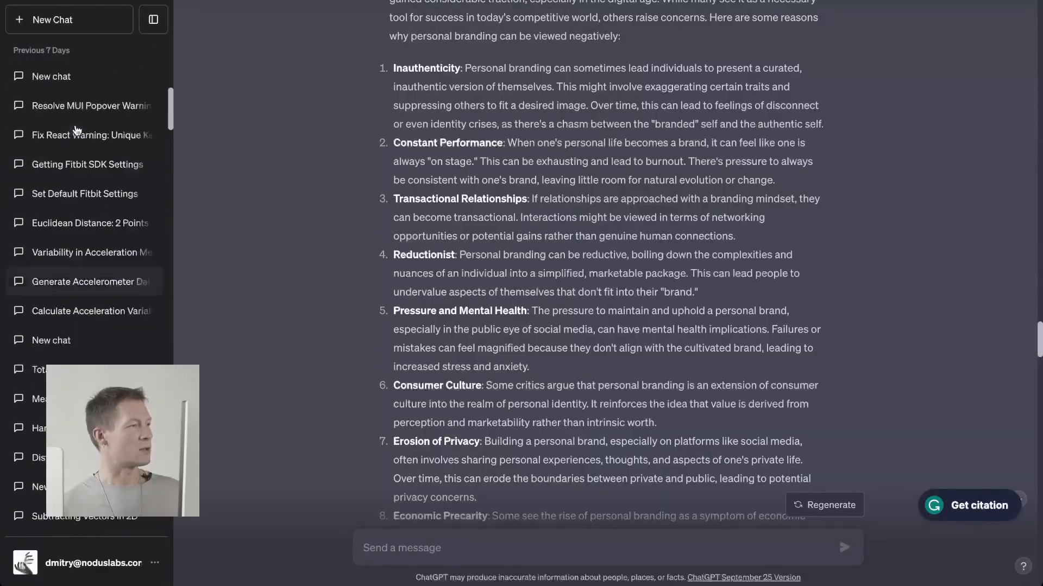
scroll(76, 130, "up", 10)
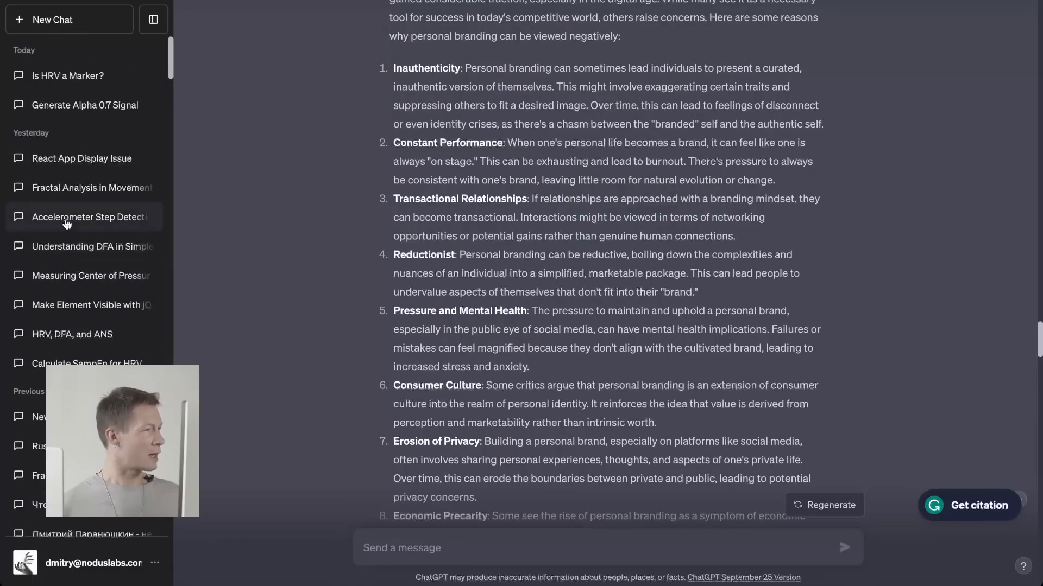
scroll(66, 223, "down", 2)
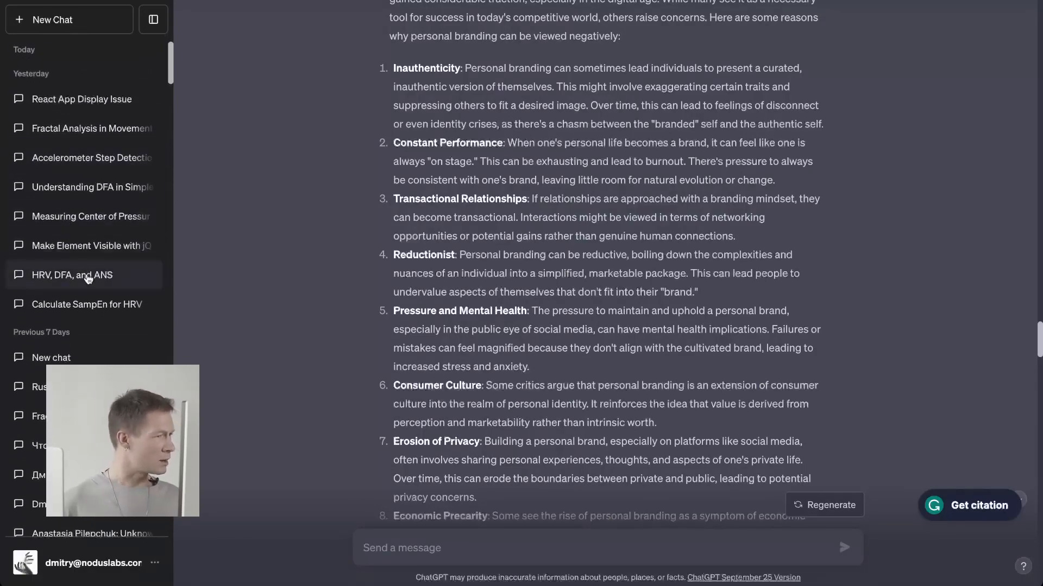
left_click(89, 279)
scroll(228, 249, "up", 10)
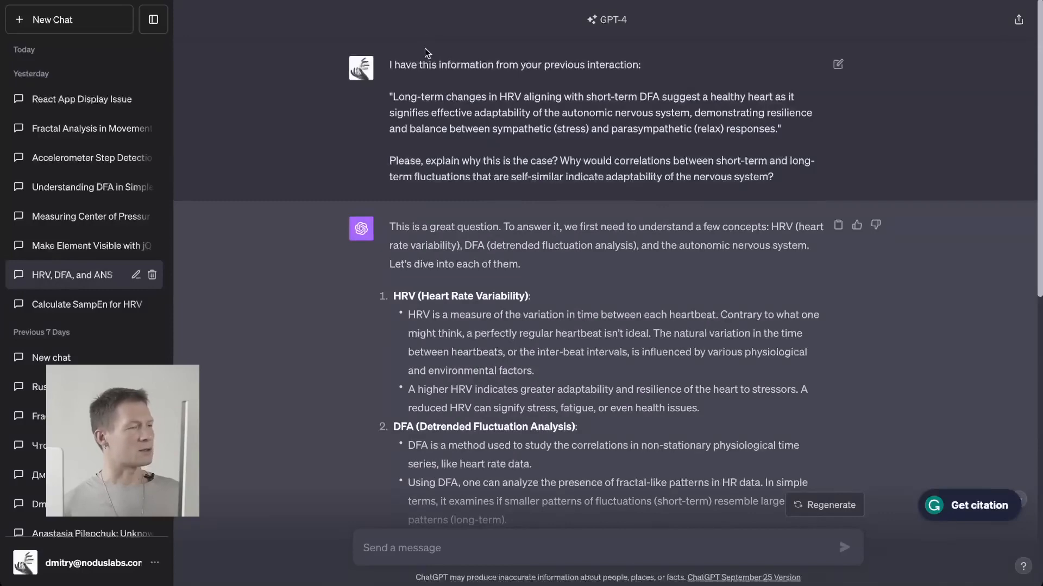
scroll(437, 283, "down", 10)
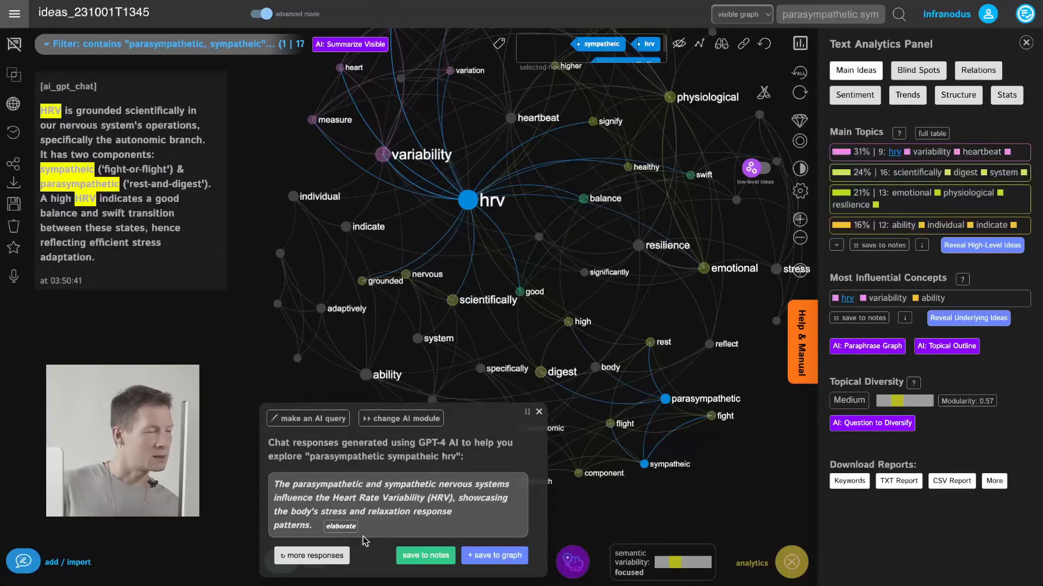
- Back in InfraNodus, generate an alternative response about the parasympathetic and sympathetic systems and HRV, and save it to the graph
left_click(324, 556)
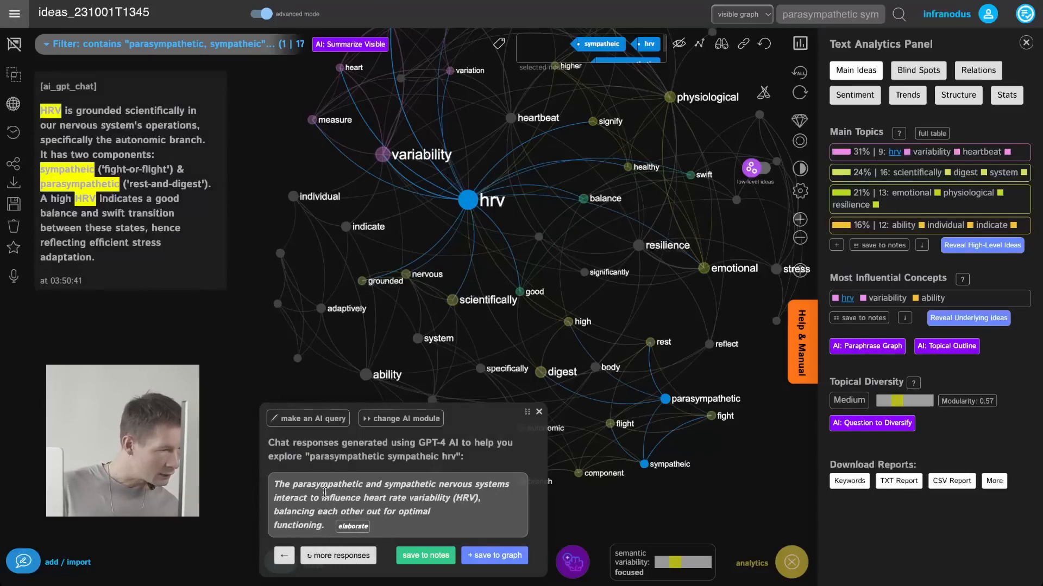
left_click(494, 555)
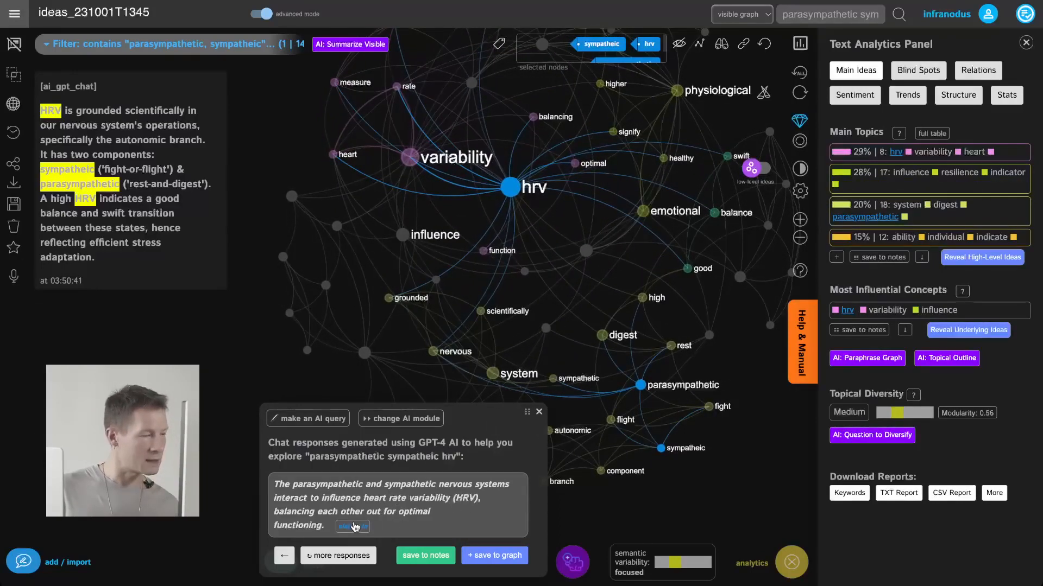
- Elaborate on that statement with the GPT4 Chat prompt "Please, explain how it works biologically:" and save the answer to the graph
left_click(352, 527)
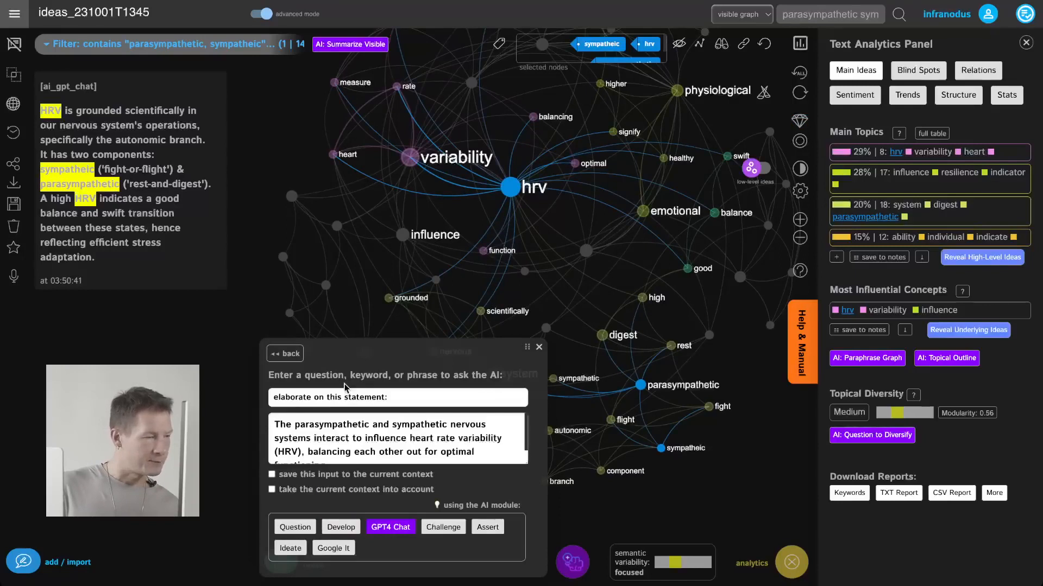
triple_click(336, 395)
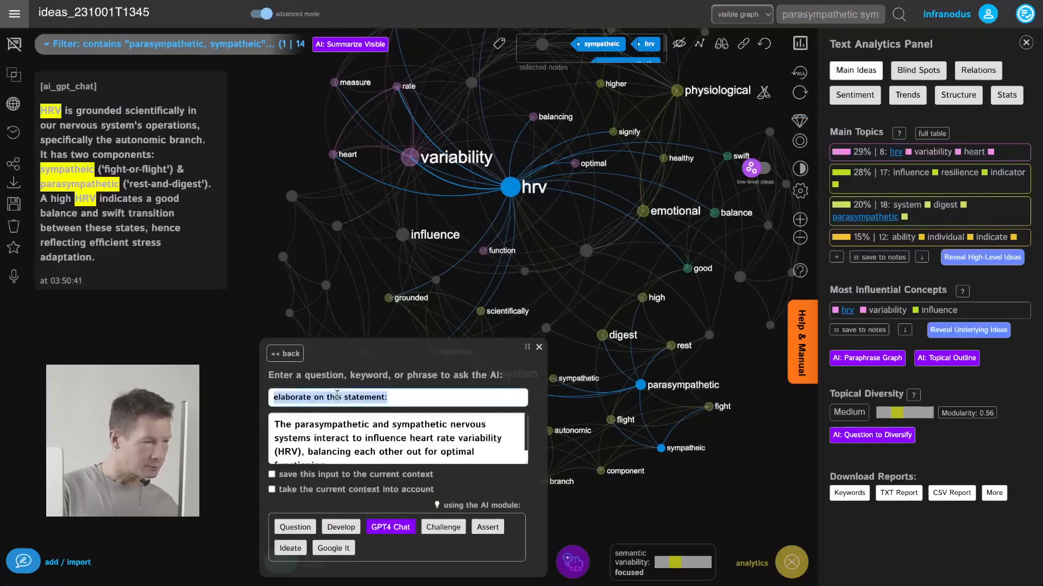
type("Please explain how it works biologically:")
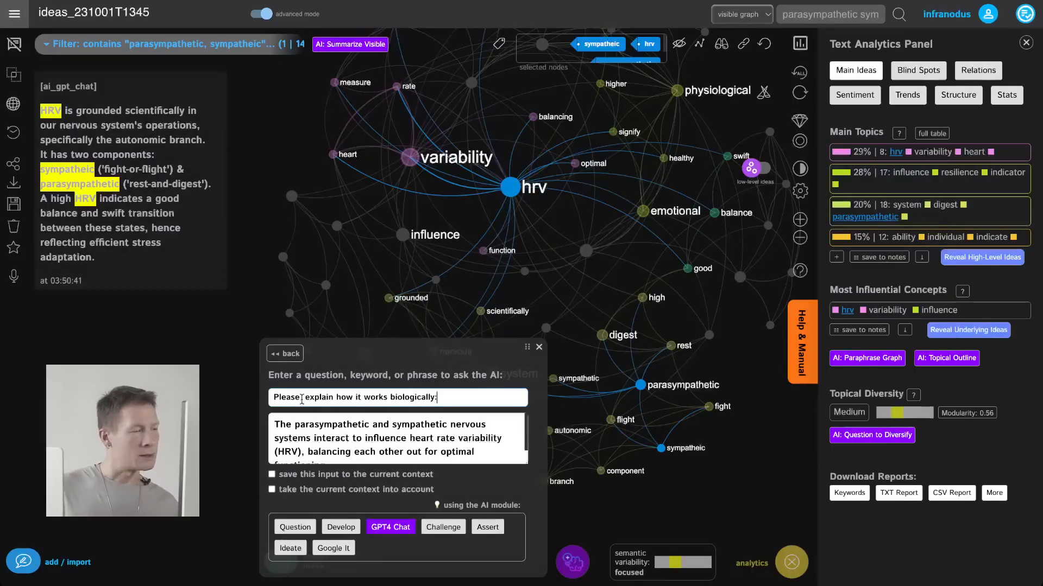
left_click_drag(302, 399, 436, 393)
triple_click(420, 398)
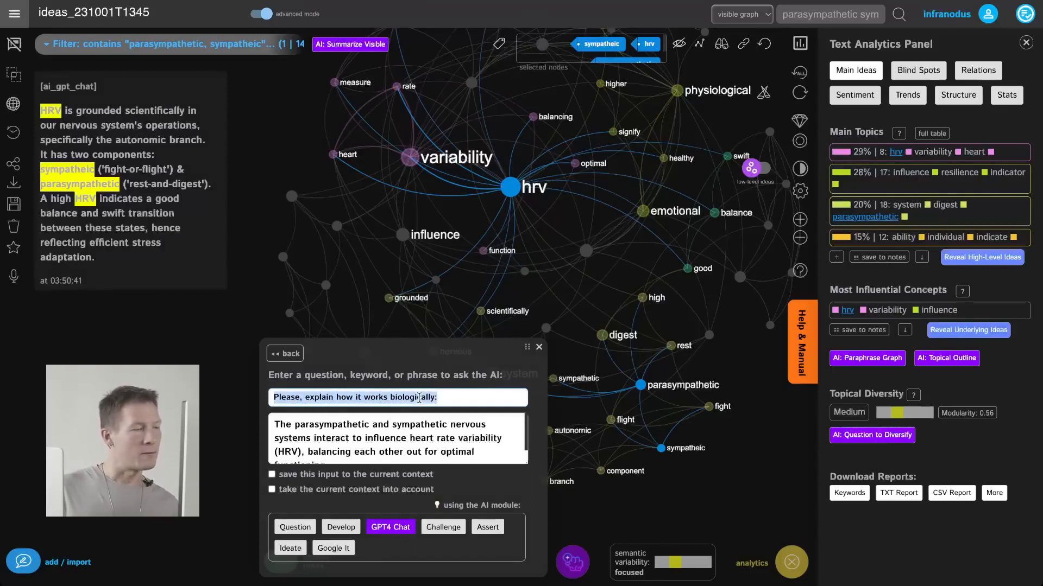
left_click(404, 447)
scroll(404, 446, "down", 1)
scroll(404, 447, "up", 1)
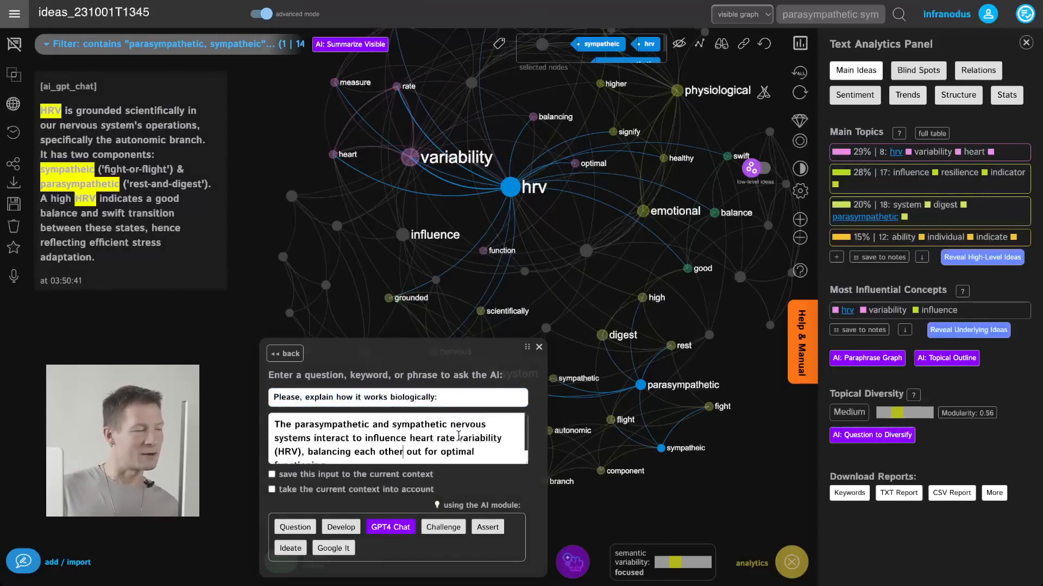
left_click(404, 528)
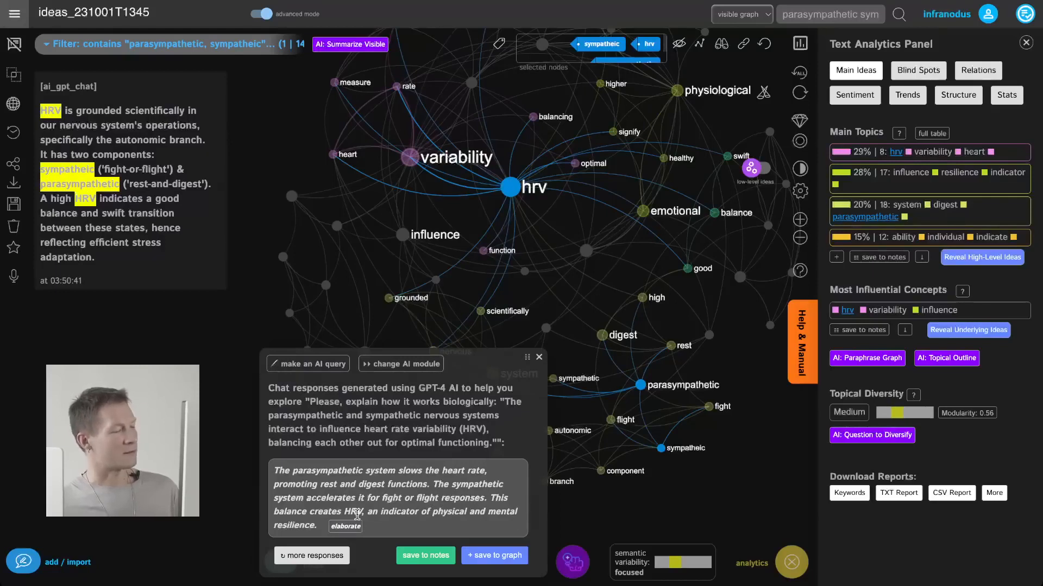
left_click(494, 558)
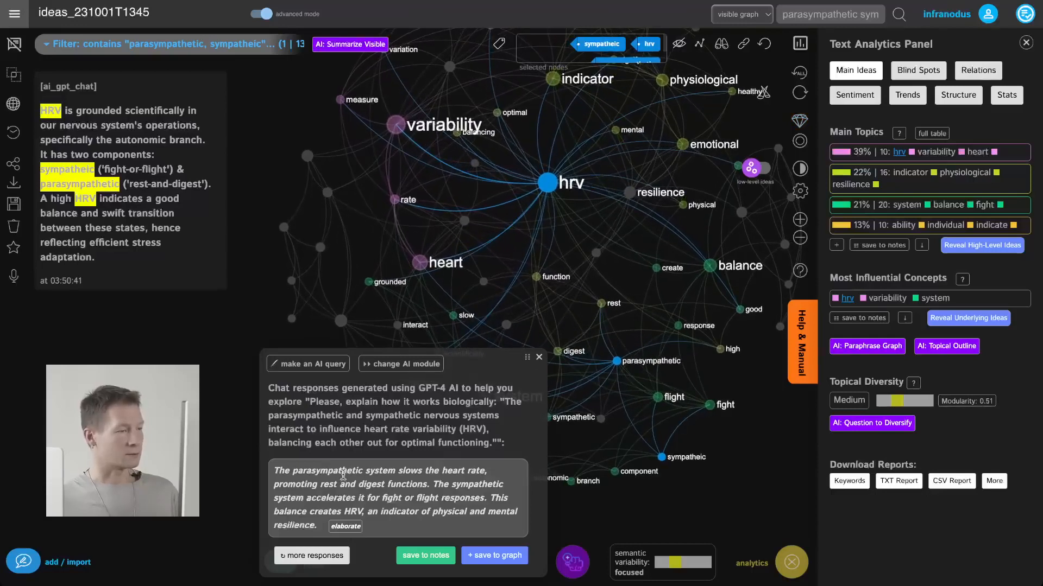
- Generate an alternative GPT-4 explanation of the biological mechanism, save it to the graph, and request one more response
left_click(319, 560)
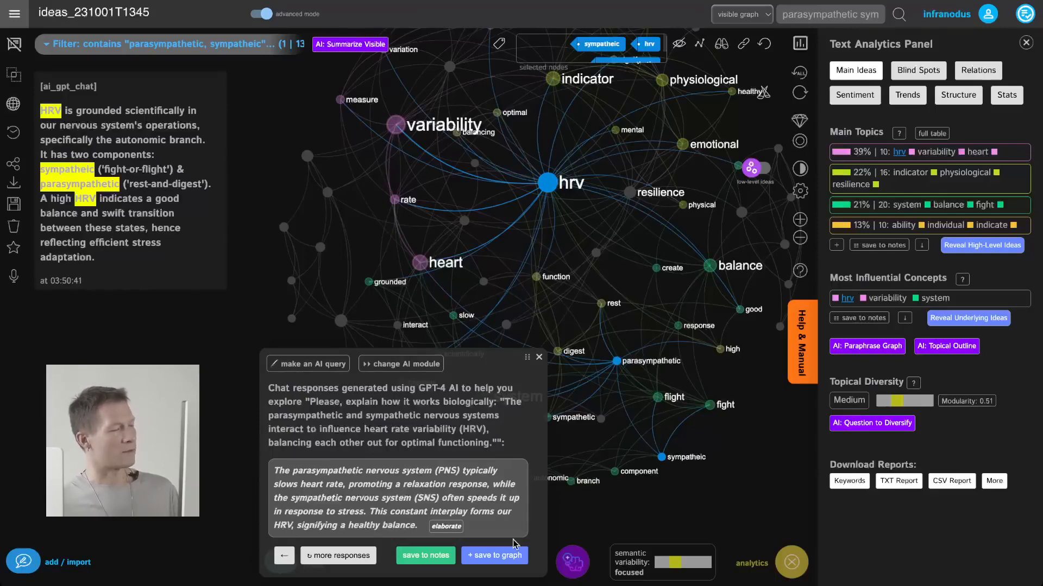
left_click(495, 556)
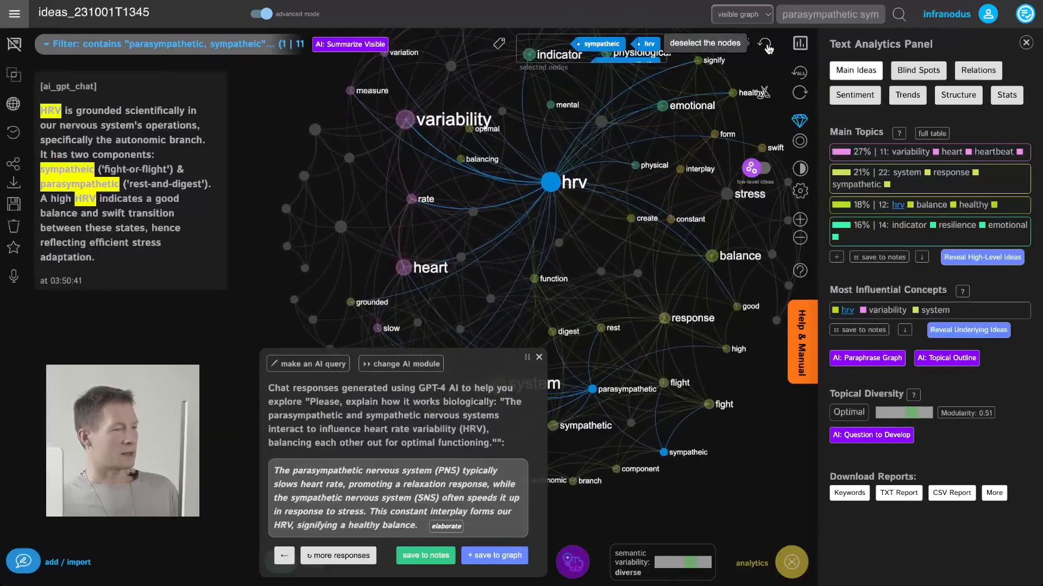
left_click(335, 556)
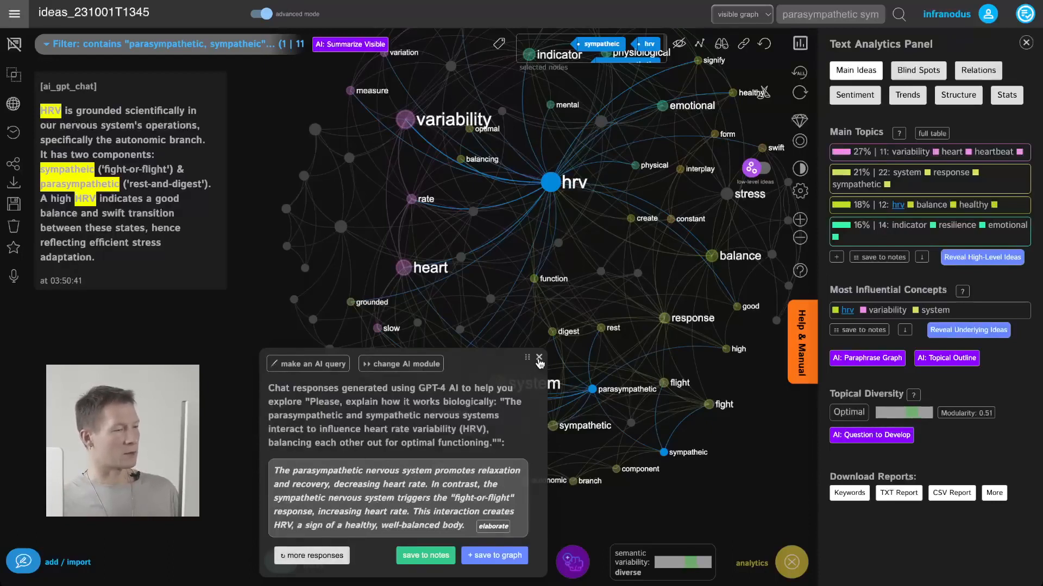
- Deselect the parasympathetic, sympatheic and hrv nodes and close the AI panel to show the whole graph
left_click(764, 45)
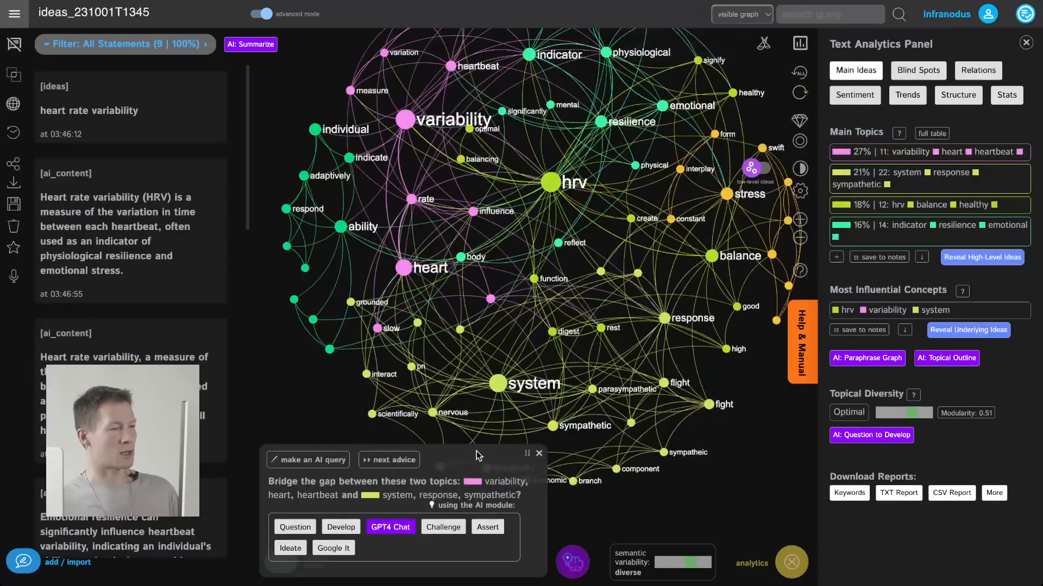
left_click(298, 462)
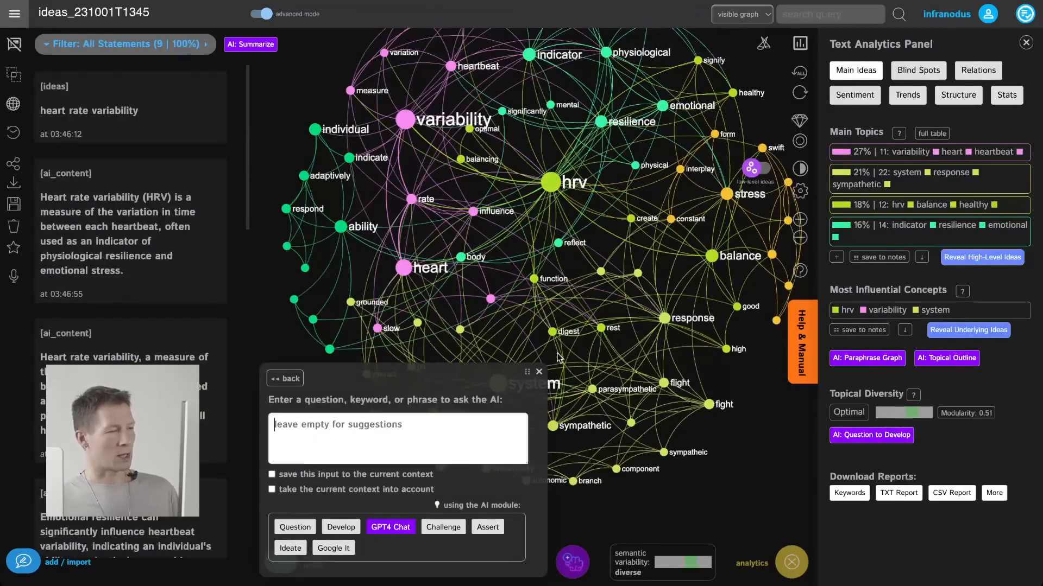
left_click(539, 372)
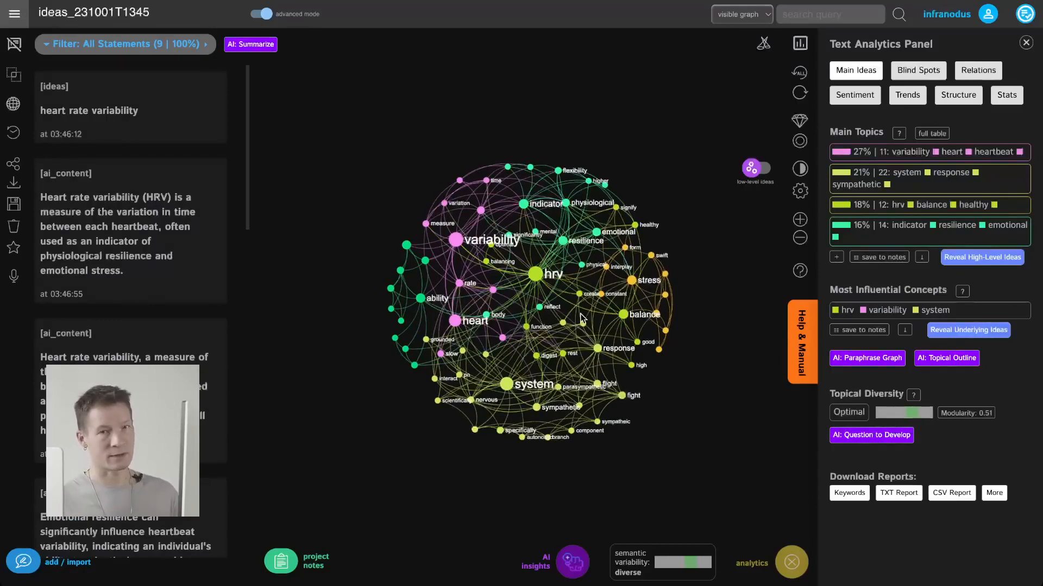
- Reveal the high-level ideas as named topic clusters on the graph and expand the list of main topics
scroll(580, 313, "up", 3)
left_click_drag(523, 291, 547, 327)
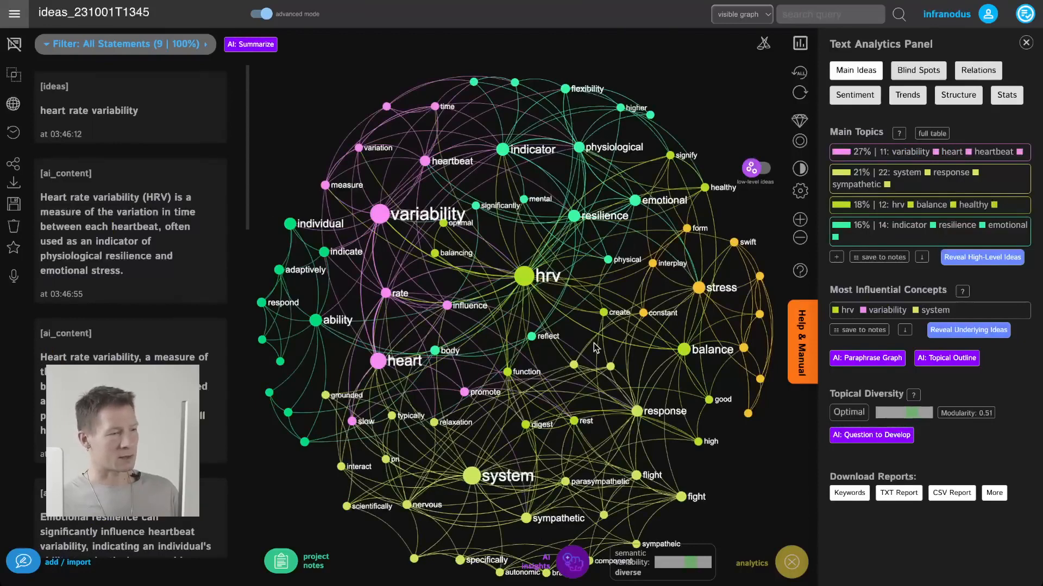
left_click_drag(594, 344, 609, 303)
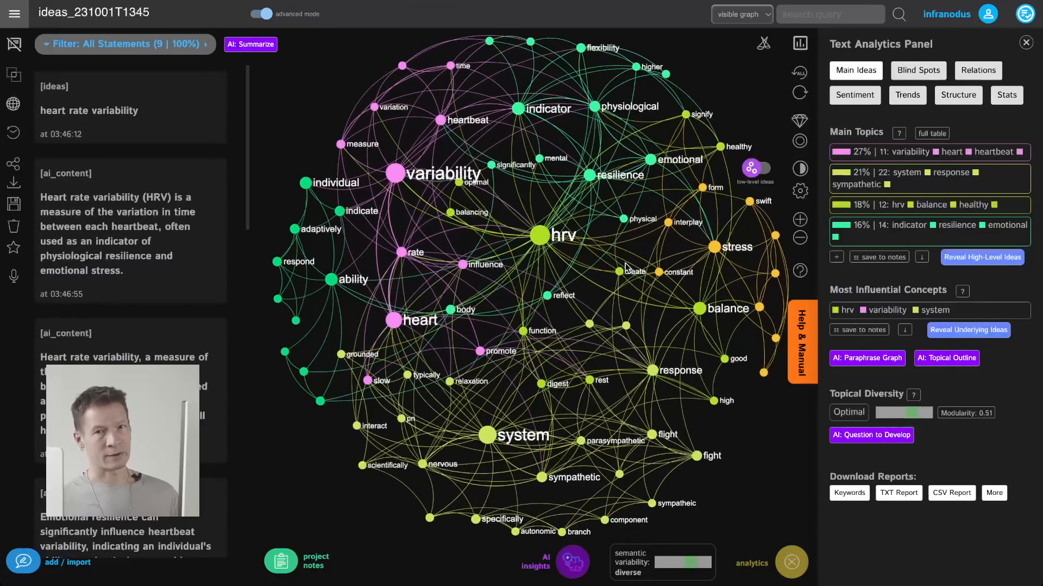
left_click(761, 168)
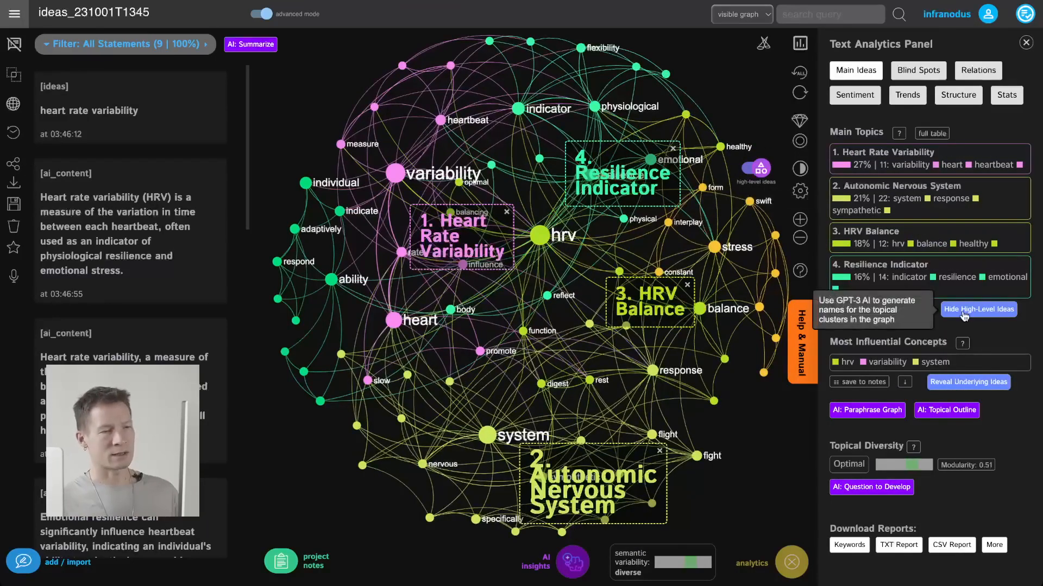
left_click(791, 562)
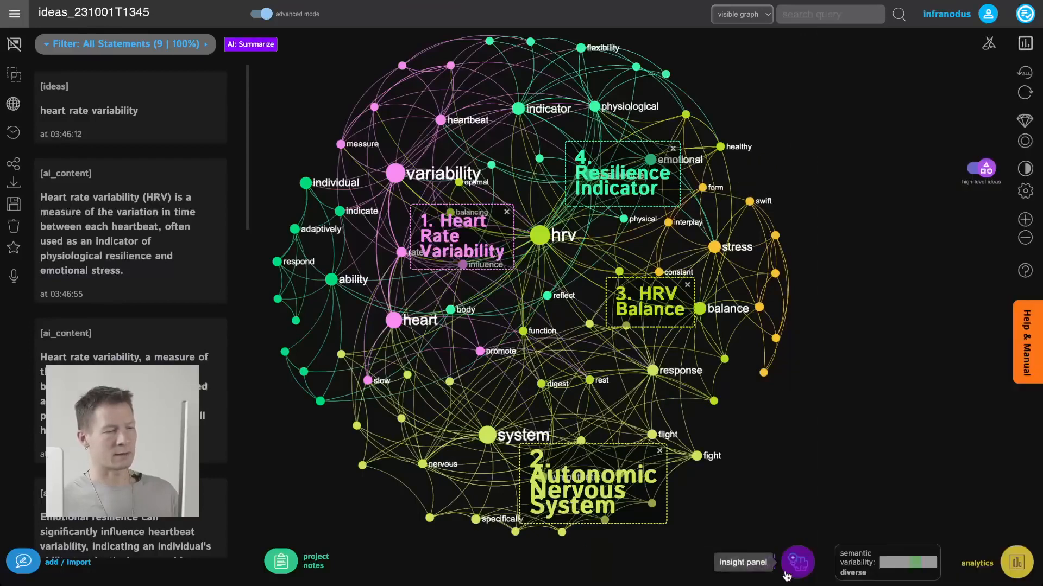
left_click(1017, 563)
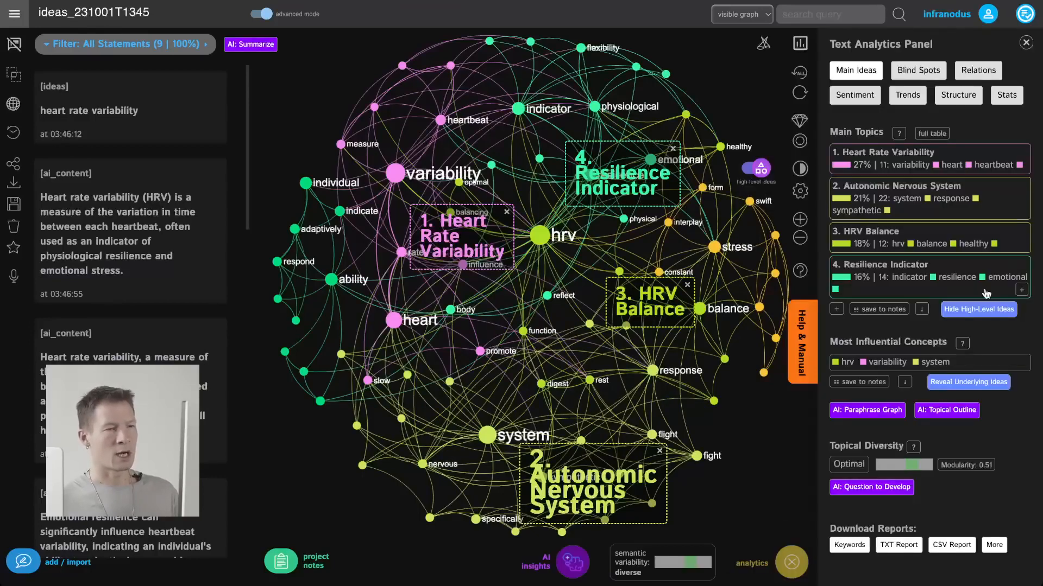
left_click_drag(698, 398, 653, 390)
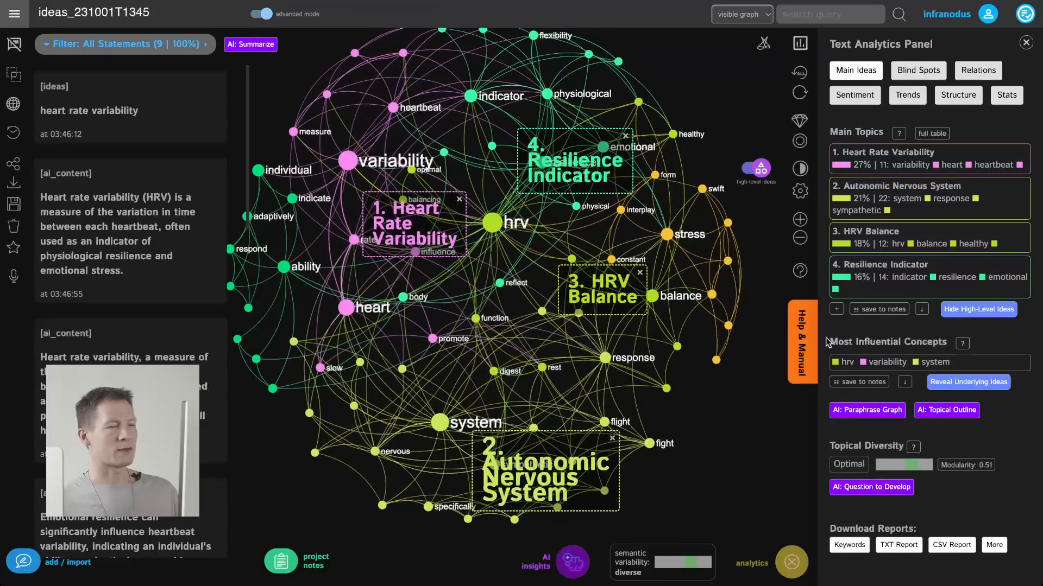
left_click(836, 309)
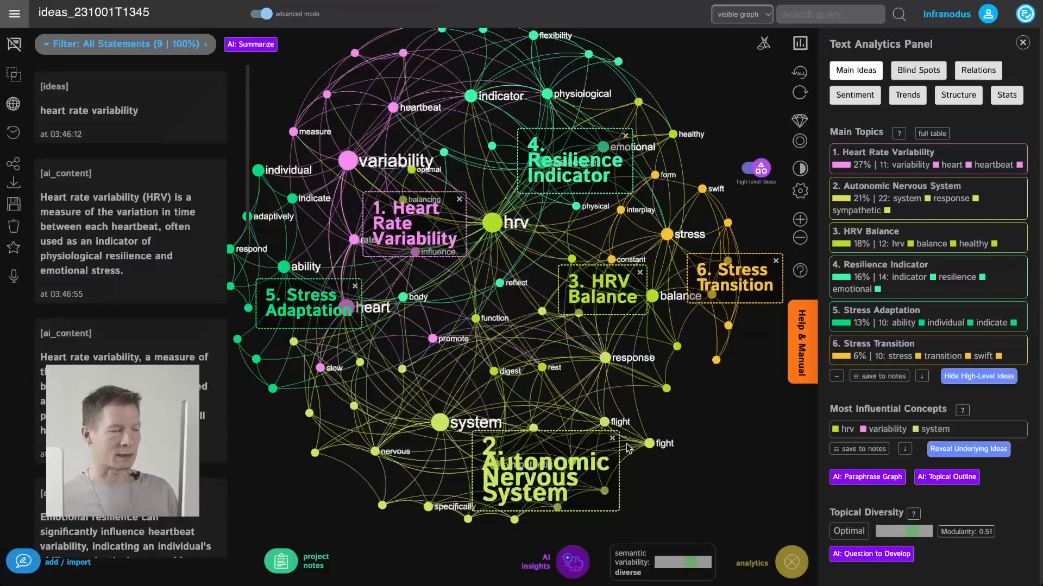
- Make a custom AI query with GPT4 Chat asking "How is HRV normally calculated?"
left_click(571, 565)
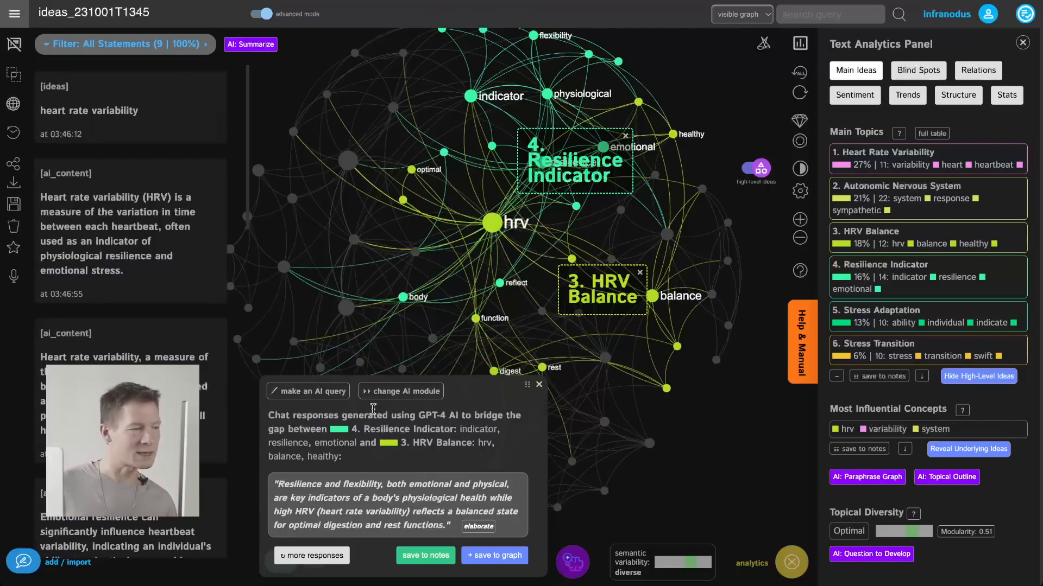
left_click(322, 396)
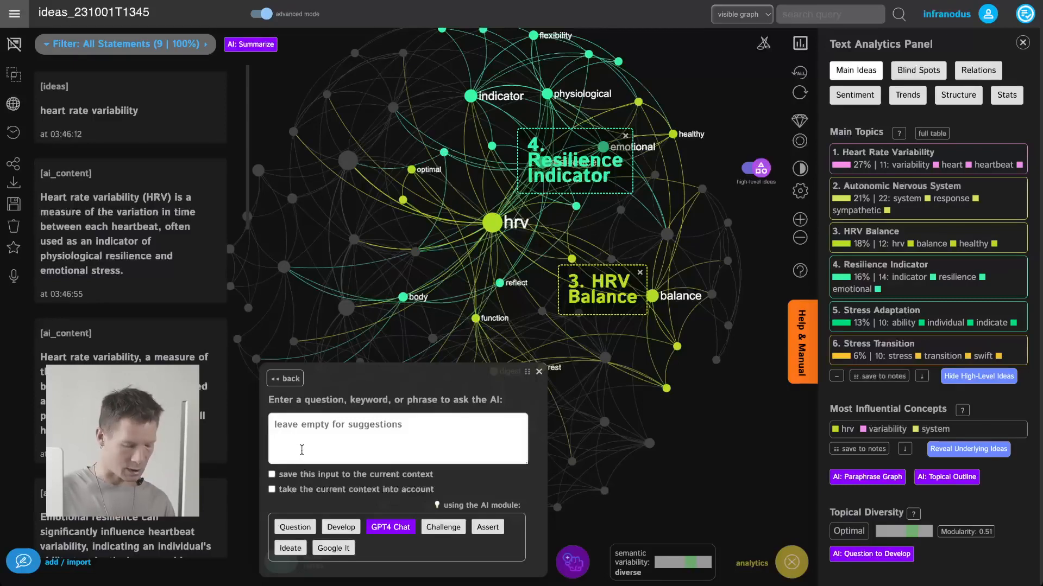
type("How is HR")
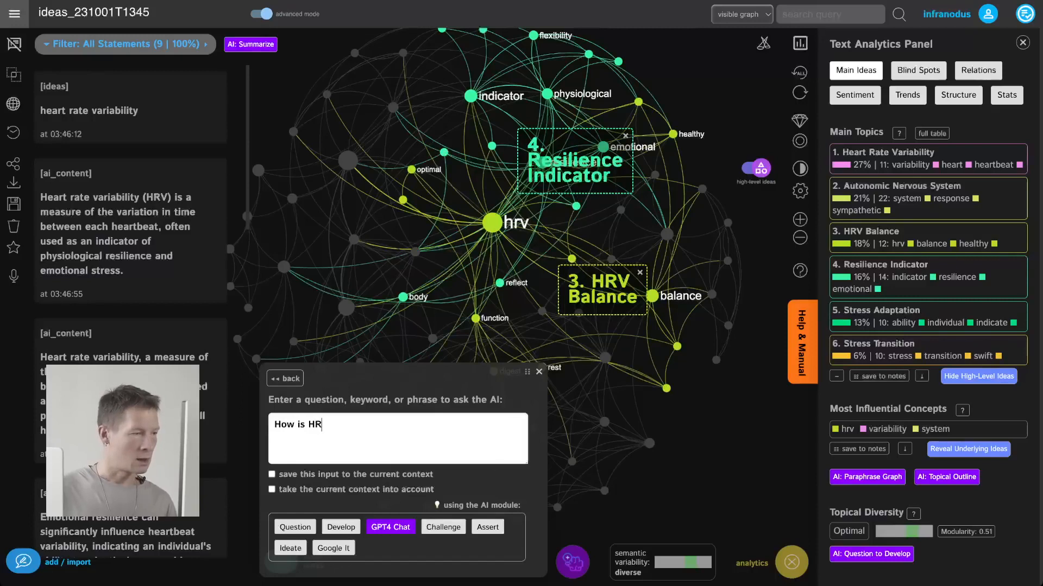
type("V n")
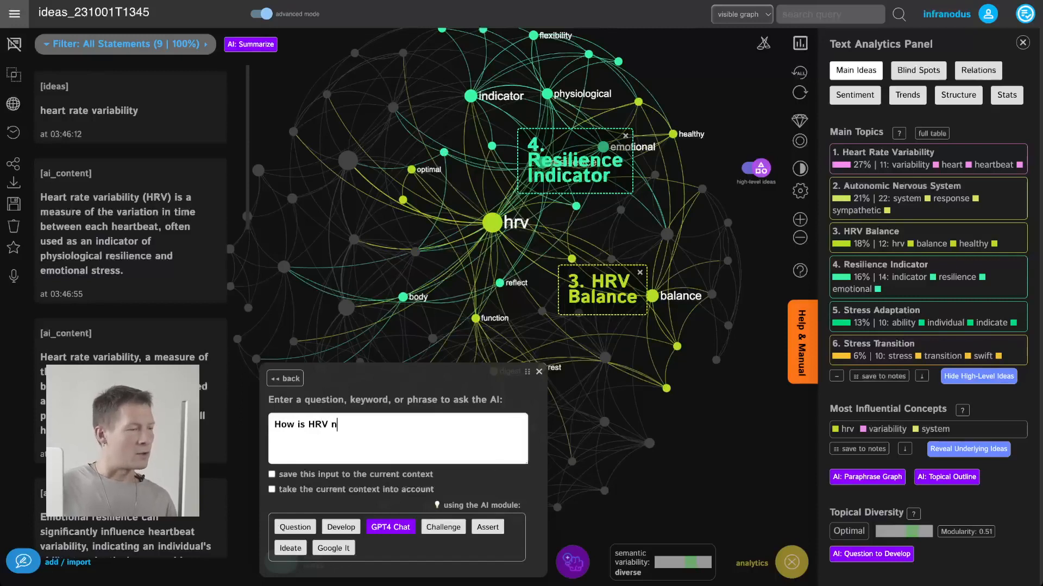
type("ormally calculated?")
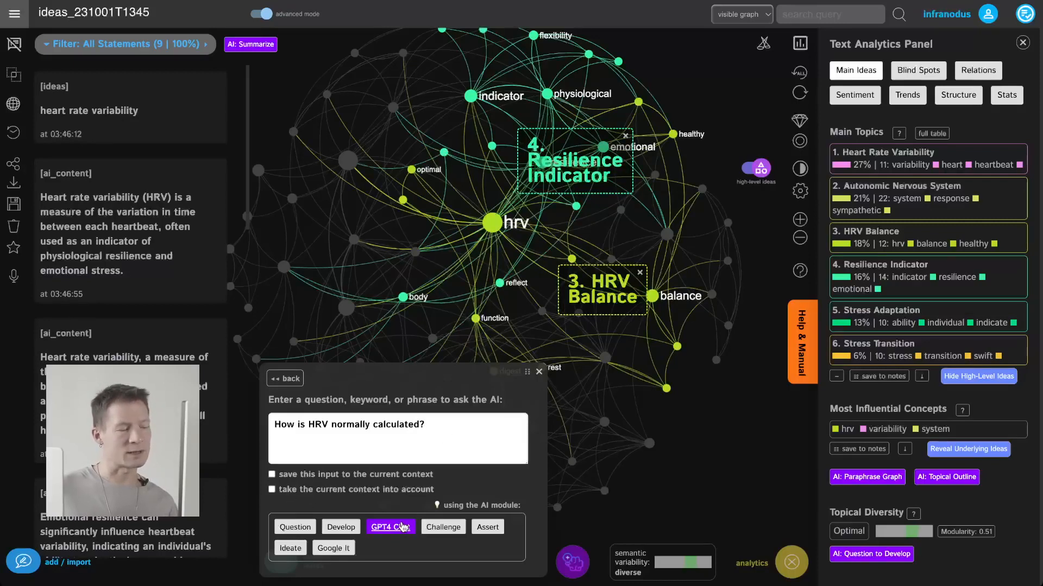
left_click(402, 527)
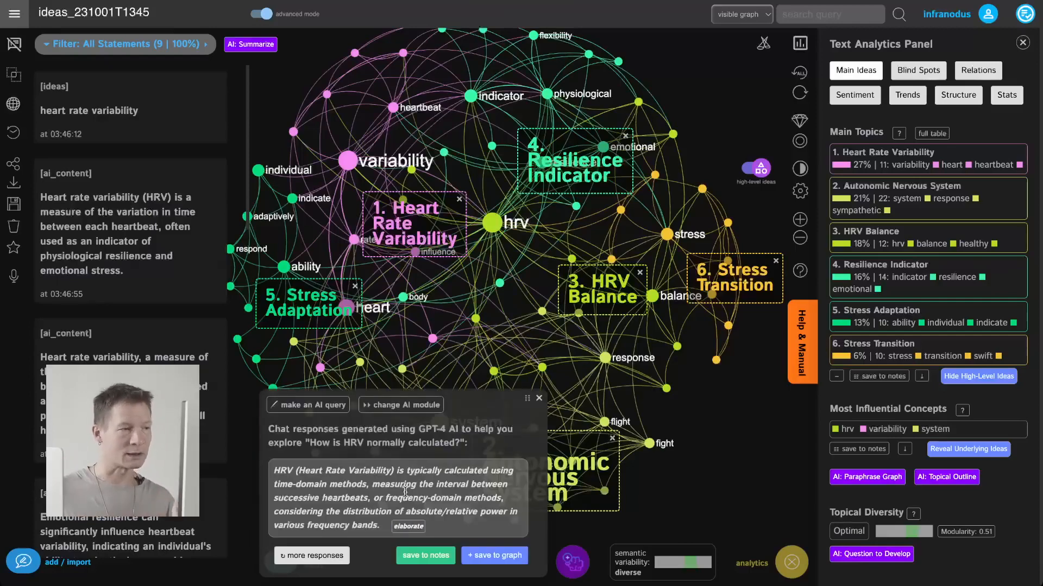
- Save the answer on HRV calculation to the graph, and generate and save an alternative response as well
left_click_drag(479, 346, 505, 335)
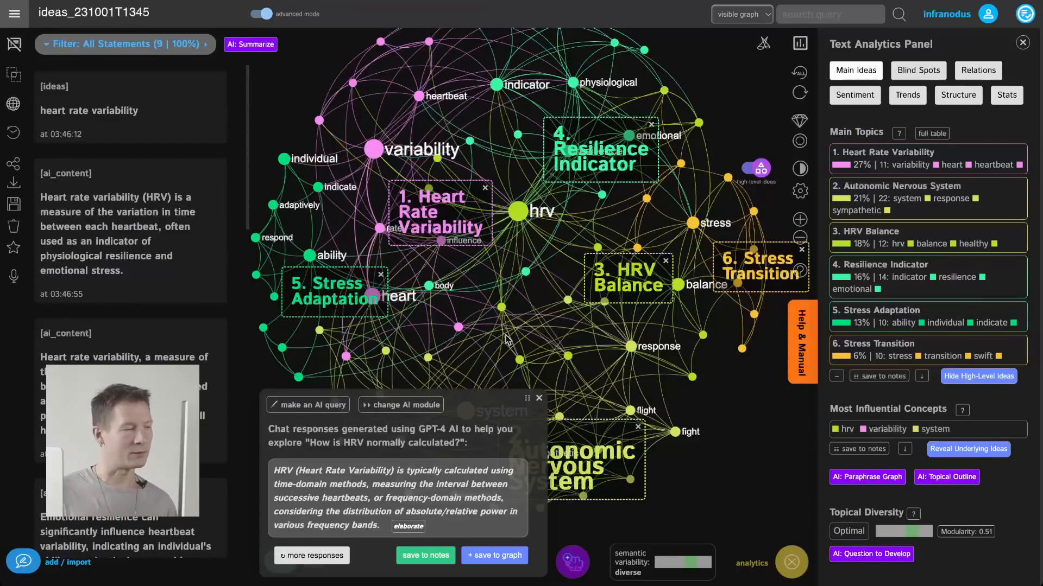
triple_click(356, 486)
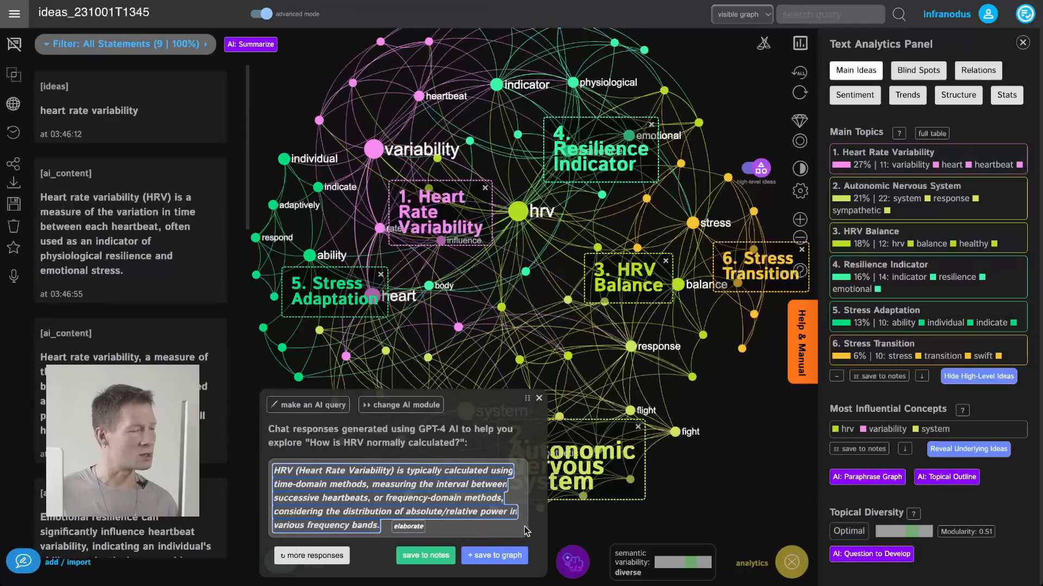
left_click(503, 560)
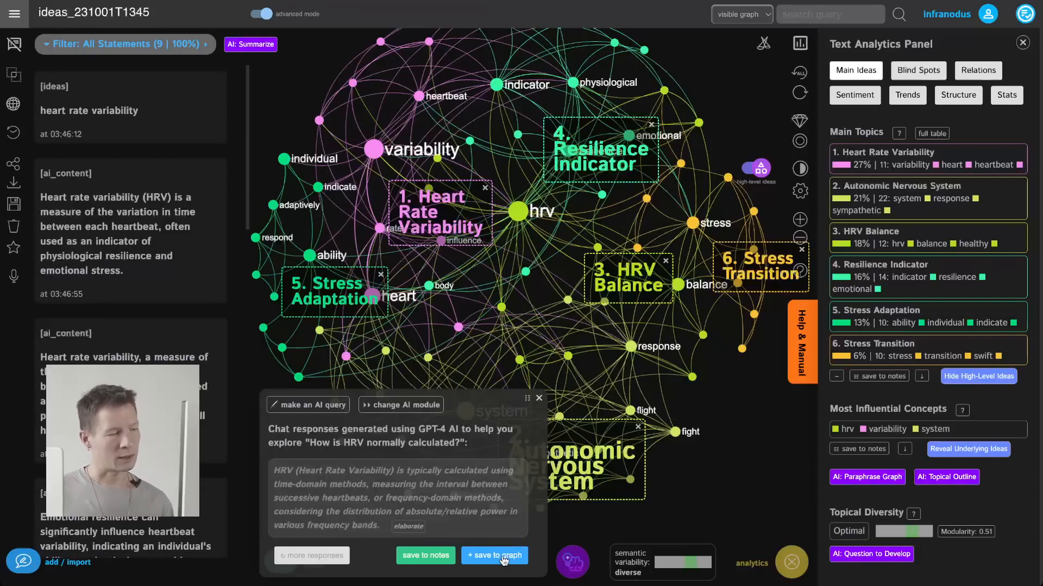
left_click(328, 557)
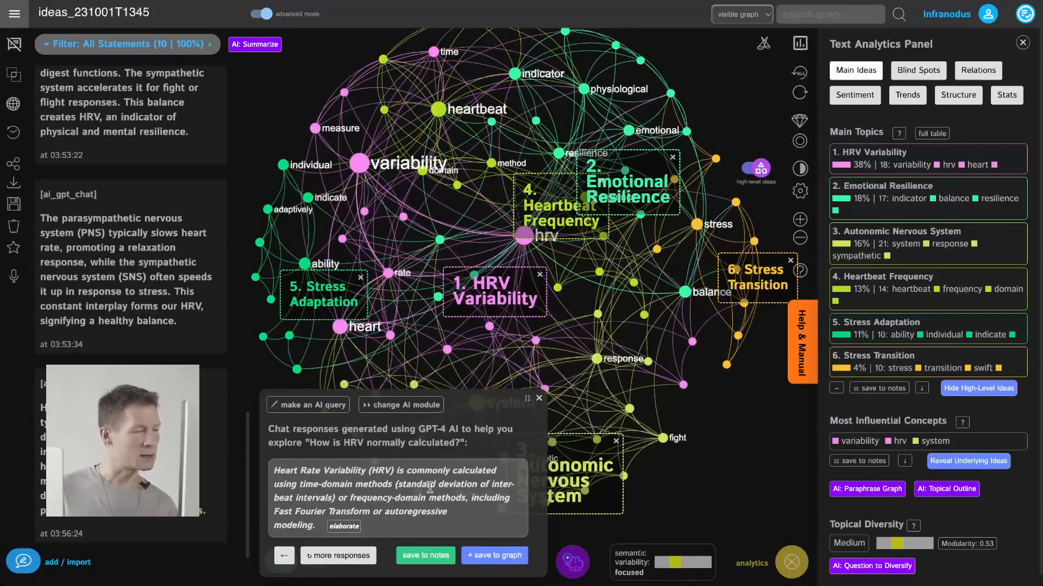
left_click(501, 556)
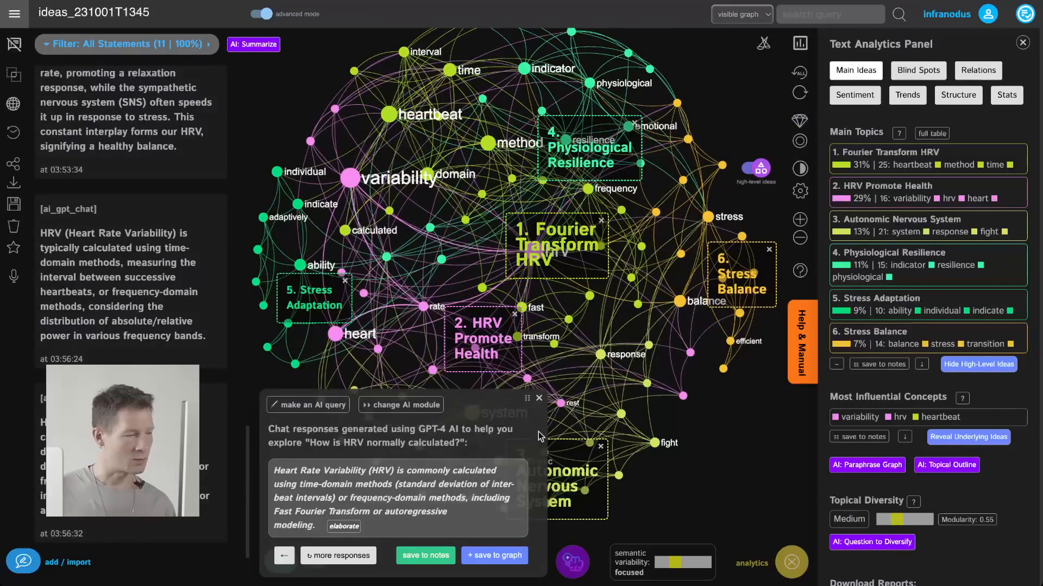
- Elaborate using "Please, explain if any other methods can be used in addition to the ones listed below:" with GPT4 Chat, saving the answer to the graph
left_click(346, 527)
triple_click(359, 400)
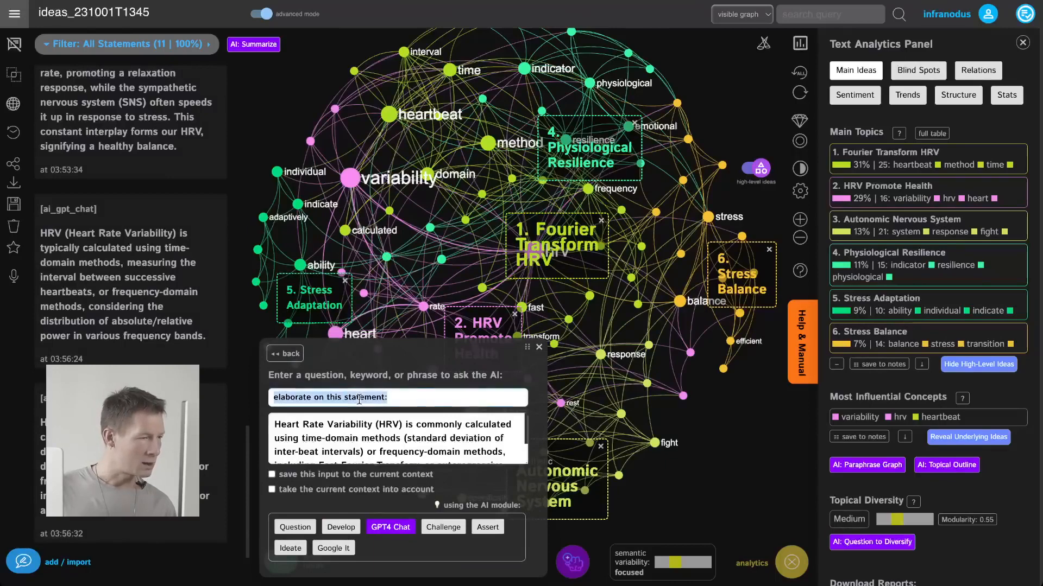
type("Please, ")
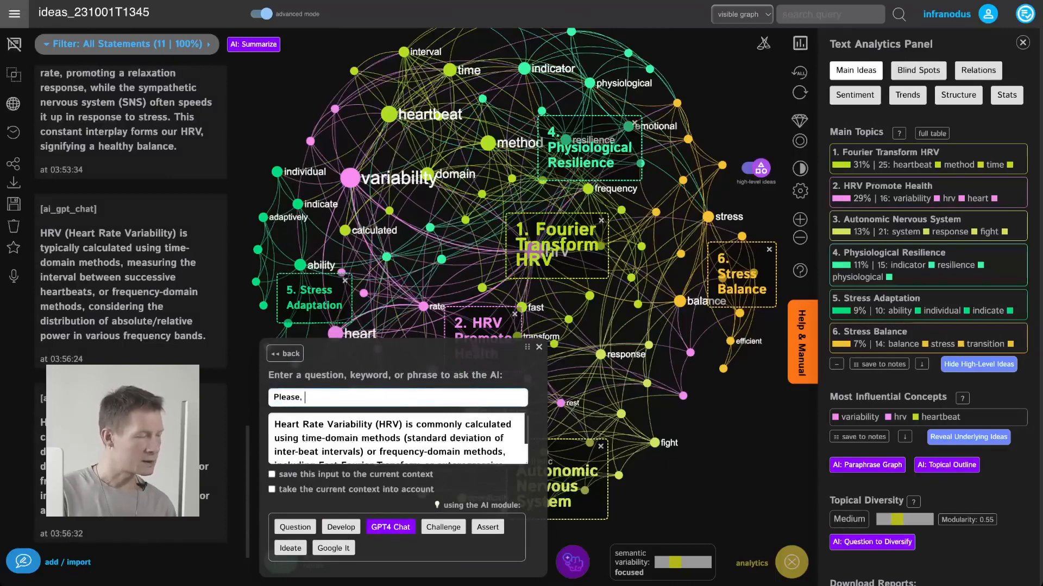
type("explain if any othe")
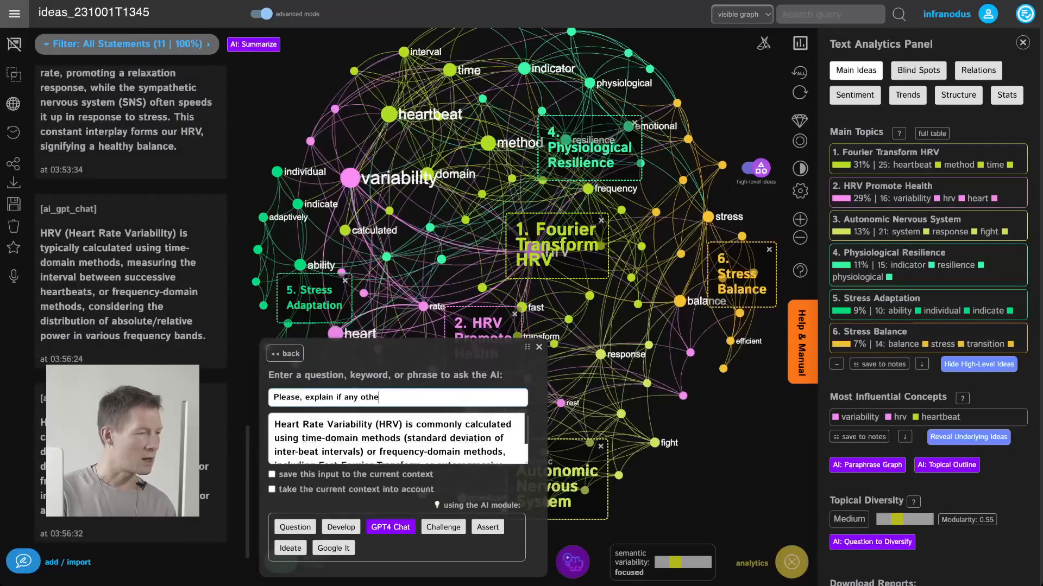
type("r methods can be us")
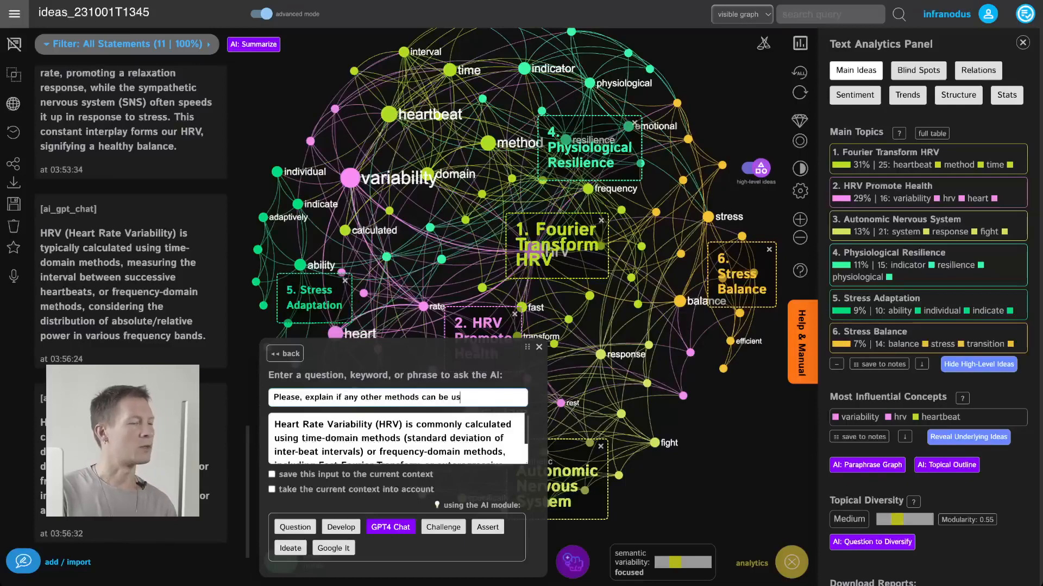
type("ed in addition to ")
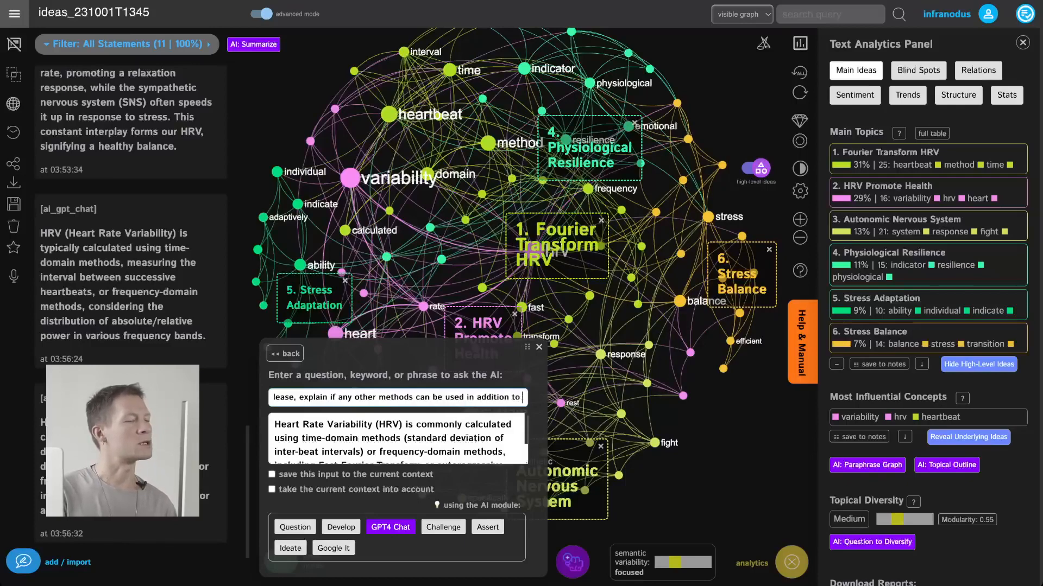
type("the ones listed below:")
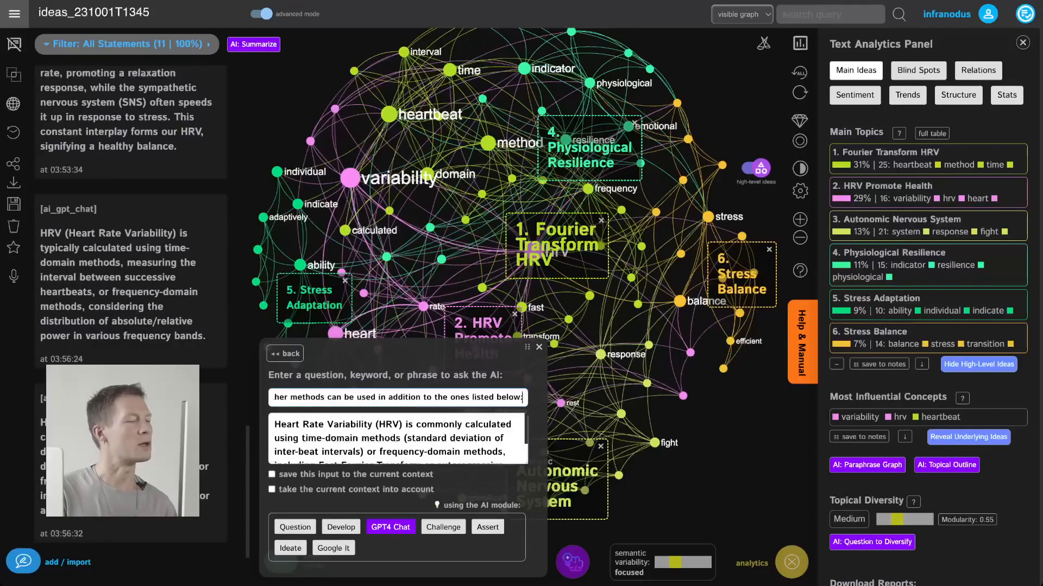
scroll(399, 454, "down", 1)
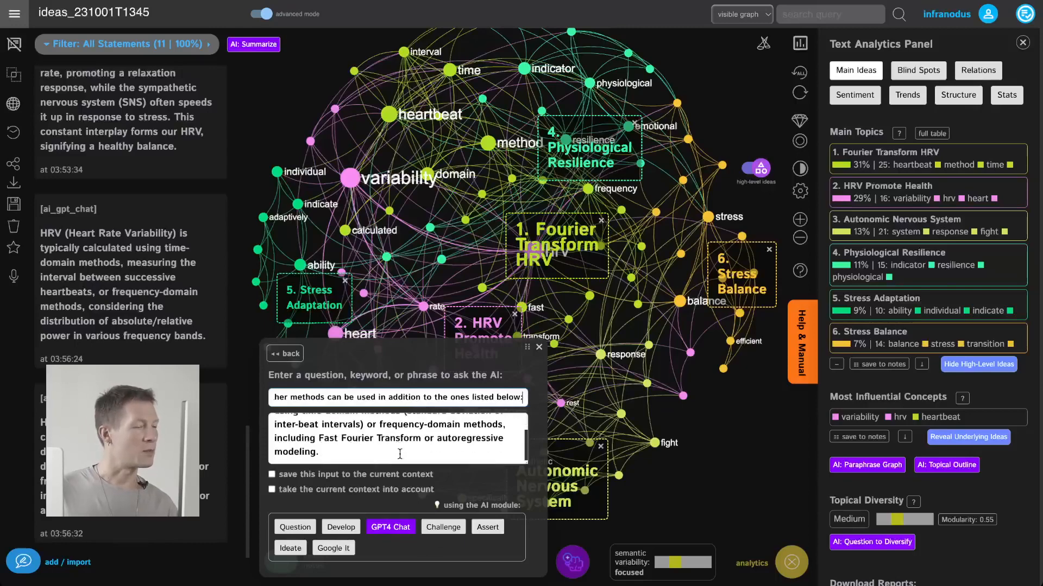
scroll(379, 441, "up", 3)
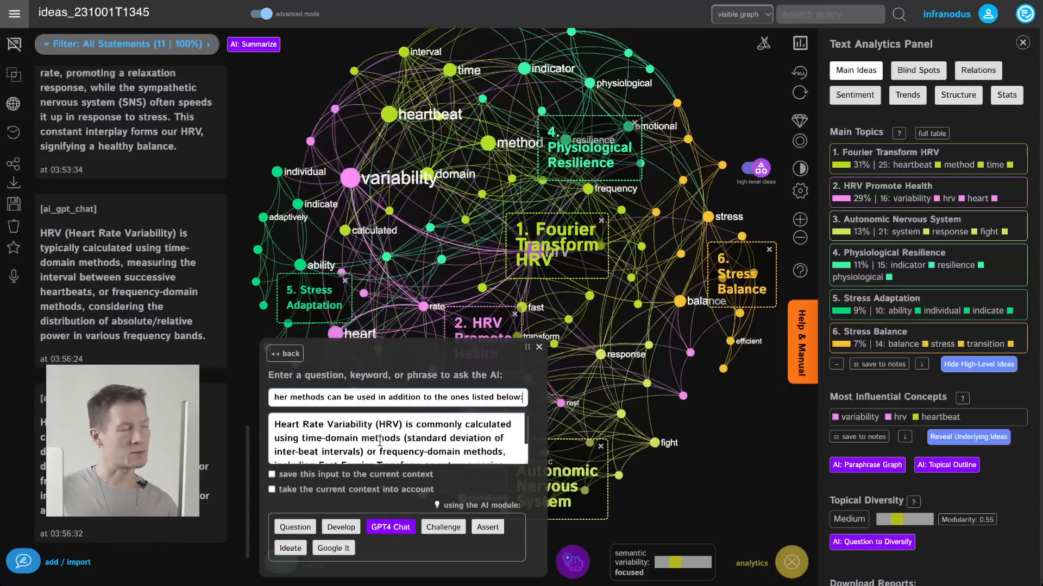
left_click(385, 525)
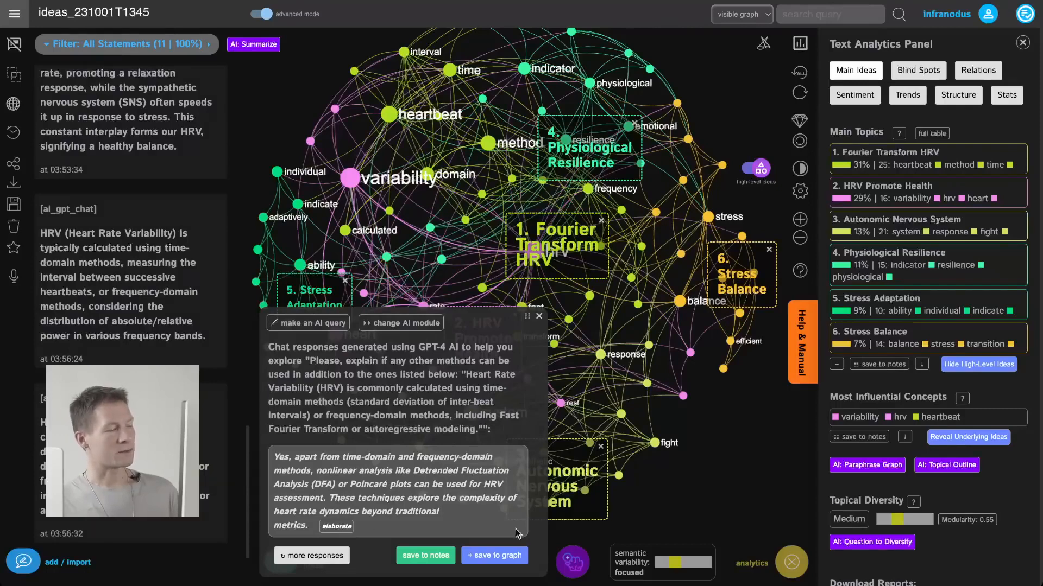
left_click(511, 555)
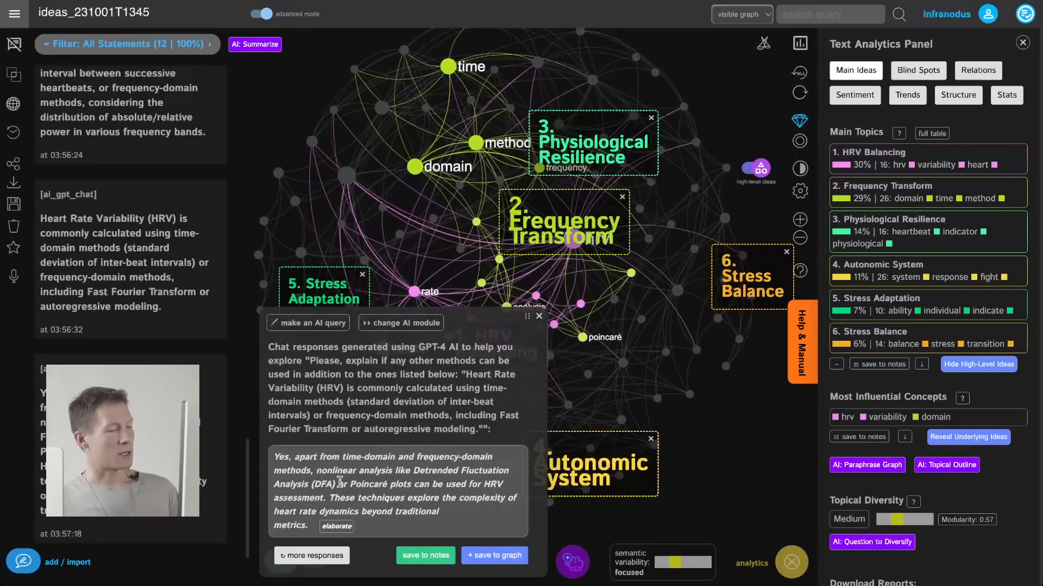
mouse_move(340, 482)
left_mouse_down()
mouse_move(317, 512)
mouse_move(440, 514)
mouse_move(399, 498)
mouse_move(336, 499)
mouse_move(302, 523)
mouse_move(338, 483)
mouse_move(327, 498)
left_mouse_up()
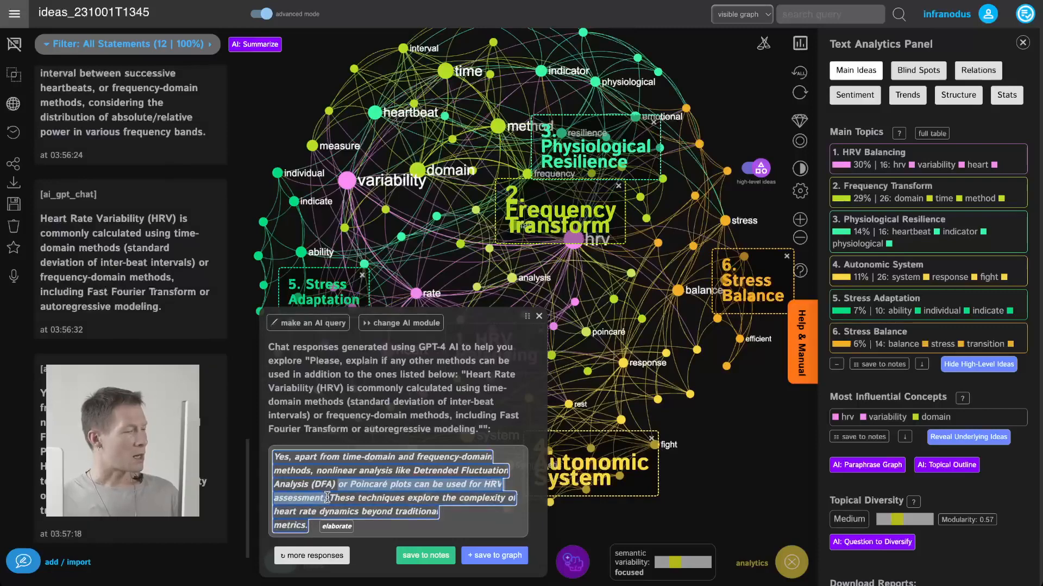
- Remove the Poincaré plots mention from the answer and elaborate on it by asking GPT4 Chat "Why would DFA be interesting?"
key("BackSpace")
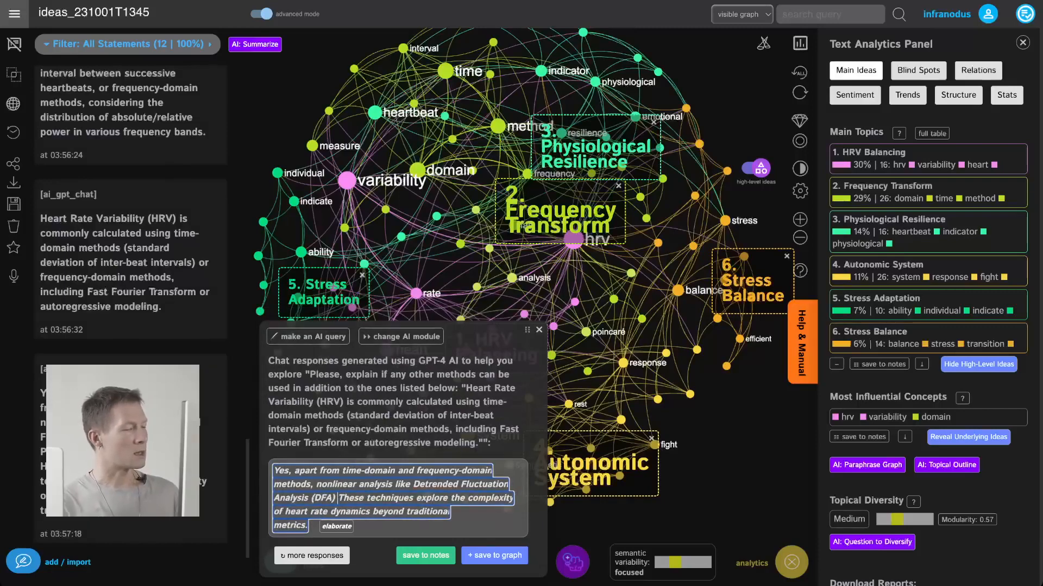
left_click(340, 529)
triple_click(330, 404)
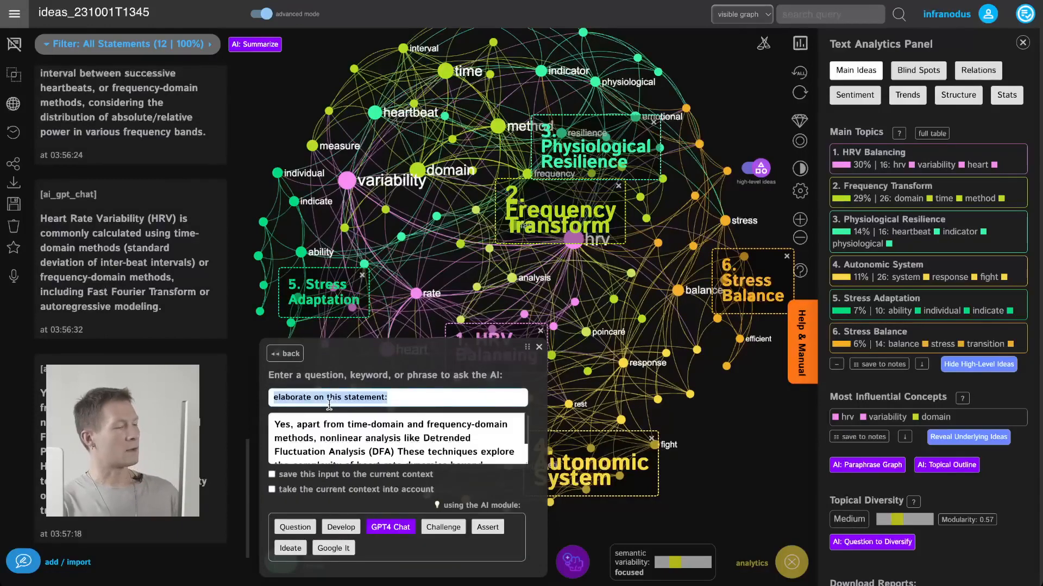
type("Why would DFA be interesting?")
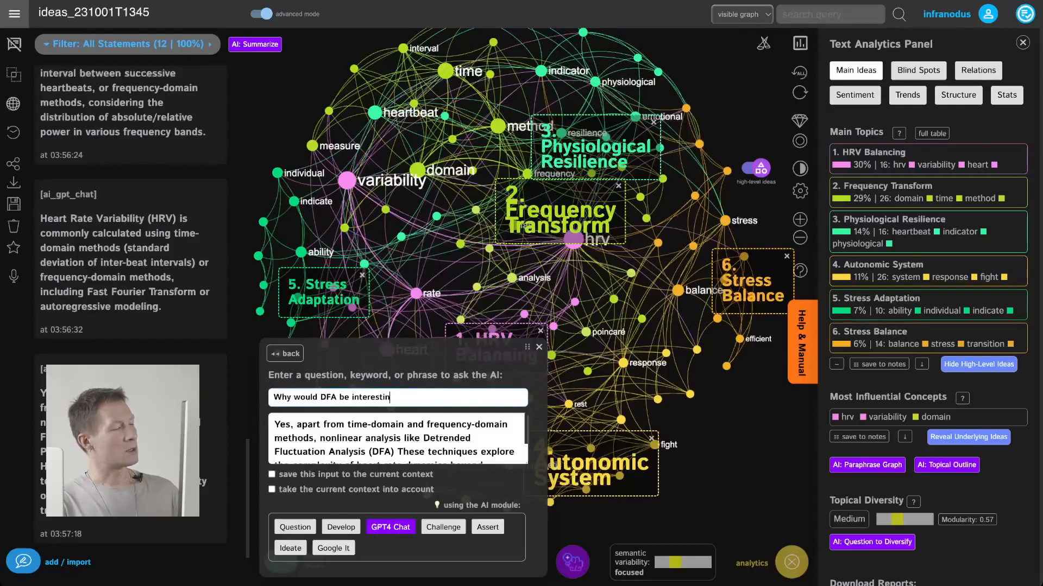
left_click(390, 527)
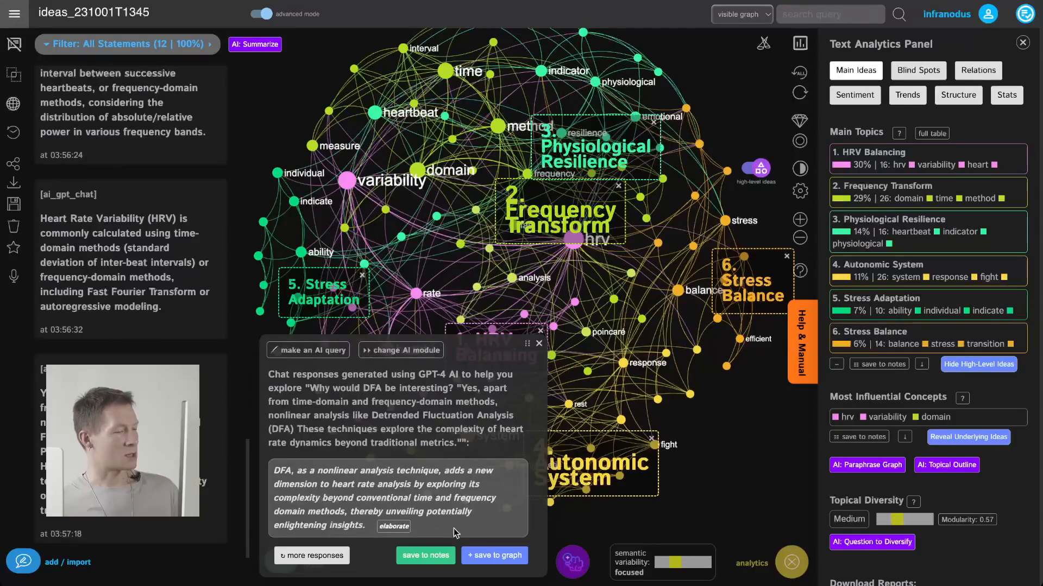
- Generate alternative responses on why DFA is interesting, then return to the one about a nonlinear lens unveiling concealed aspects
left_click(314, 557)
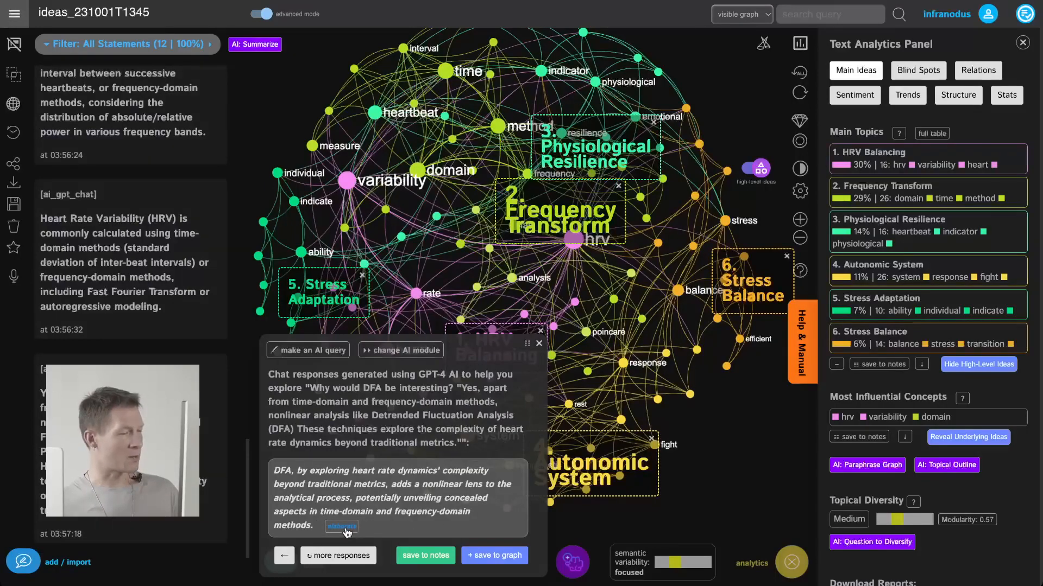
left_click(339, 556)
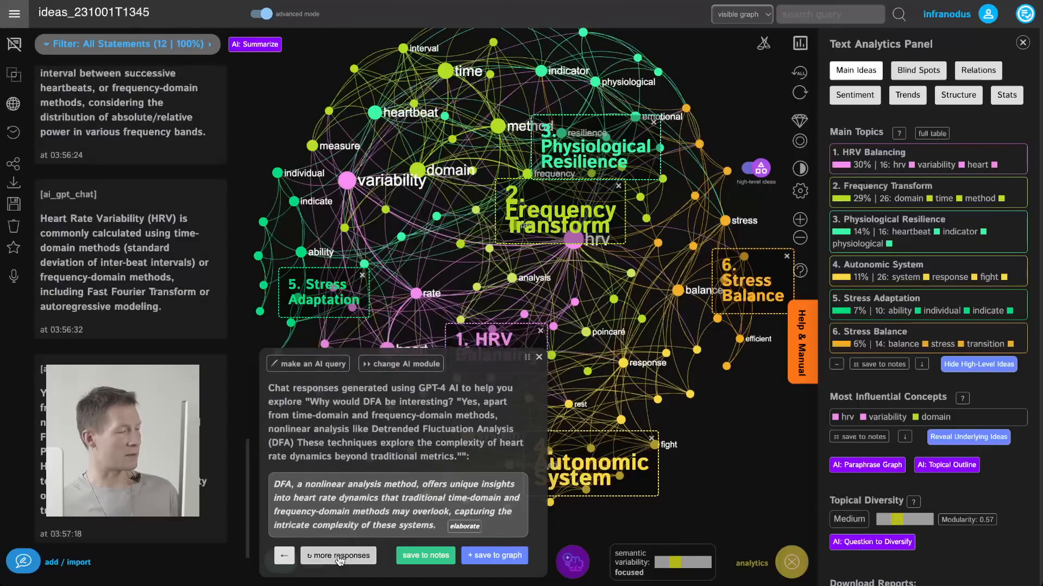
left_click(307, 559)
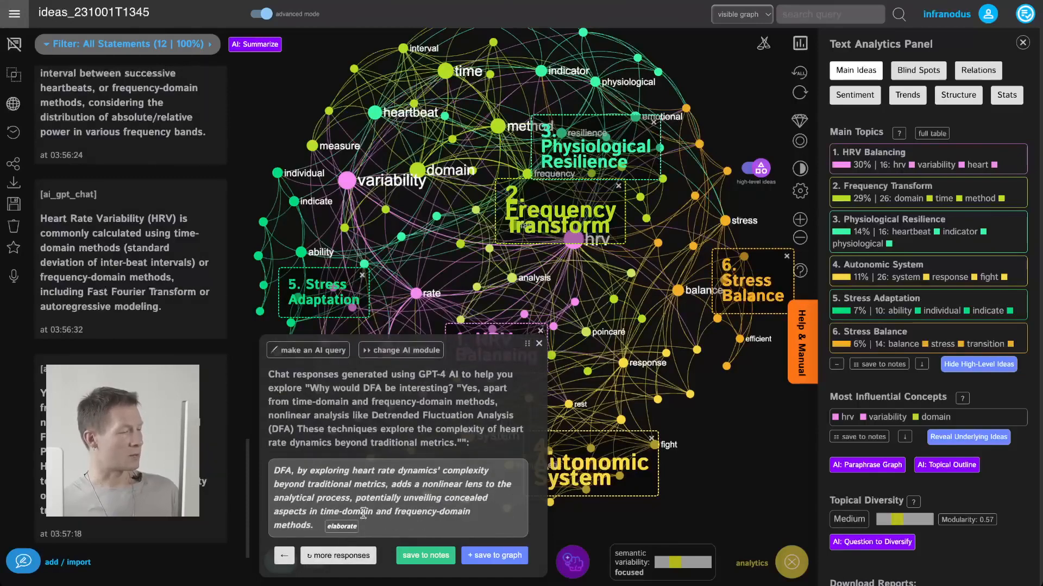
- Elaborate on the nonlinear lens response by asking GPT4 Chat "Which aspects are unveilled specifically?"
left_click(342, 530)
triple_click(342, 398)
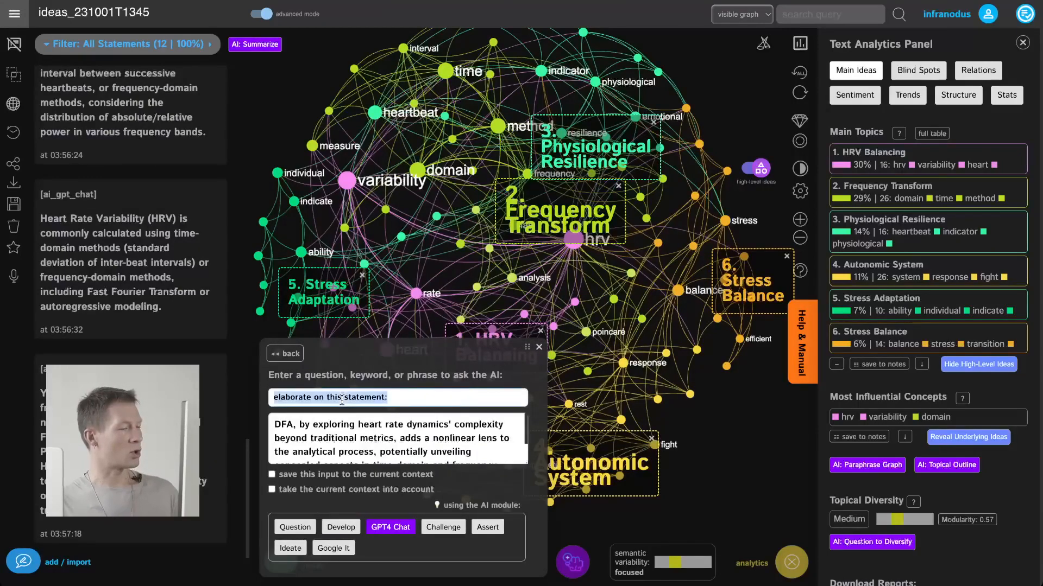
type("Which aspects are unveilled speci")
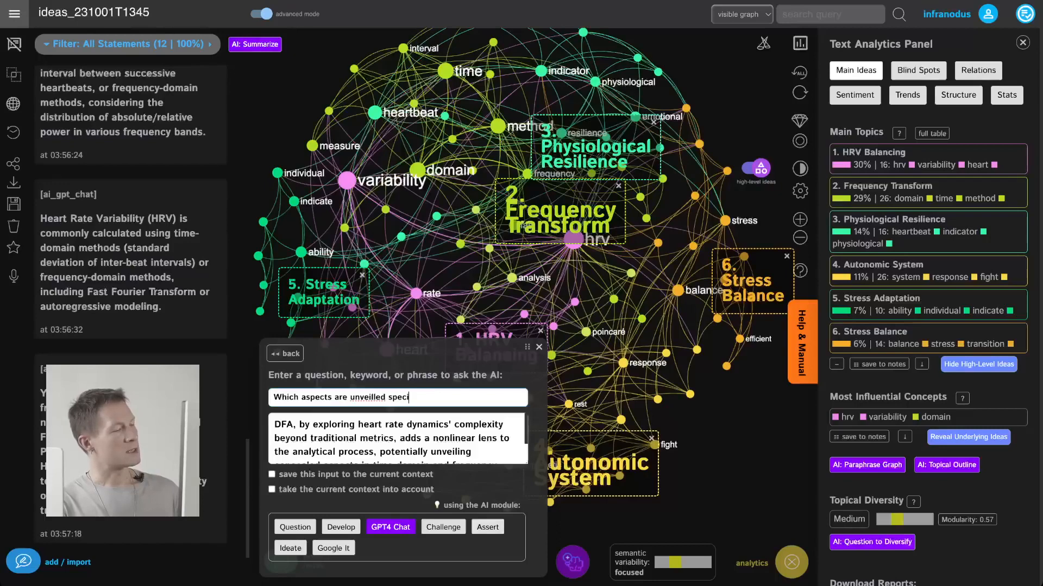
type("fically?")
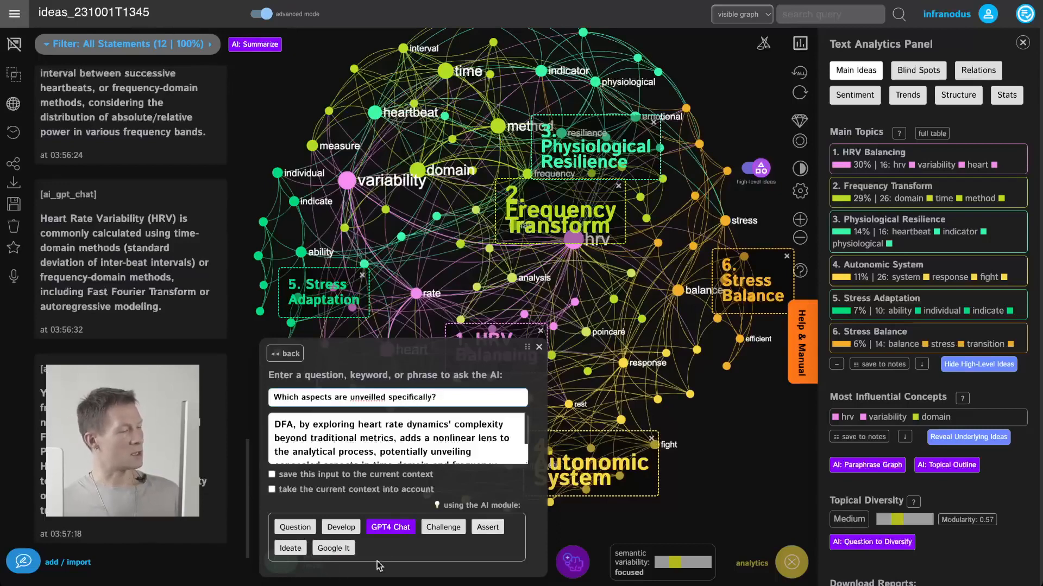
left_click(386, 528)
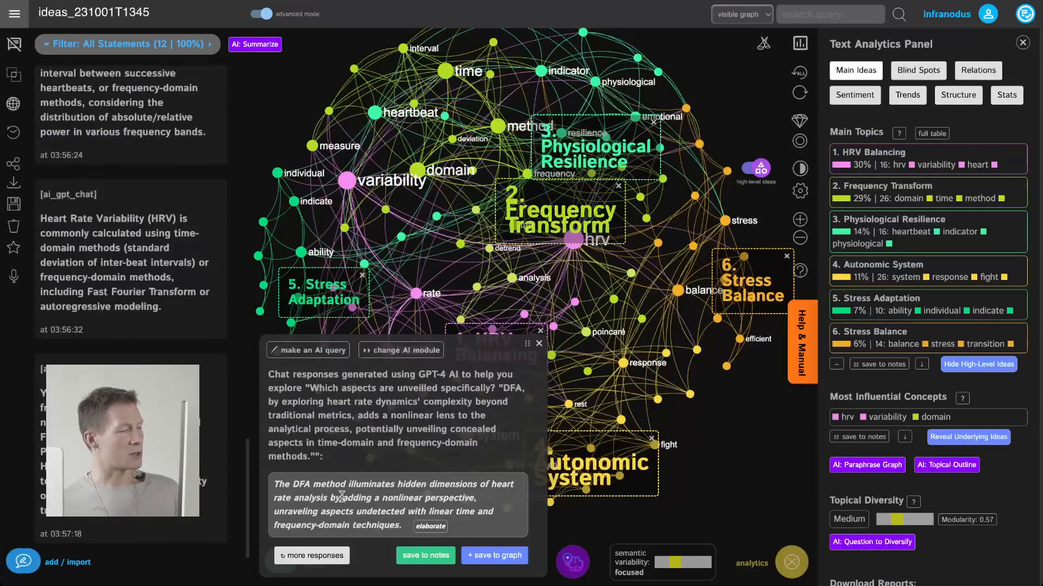
- Generate two more responses on the unveiled aspects and save the one about the intricate nature of heart rate dynamics to the graph
left_click(323, 556)
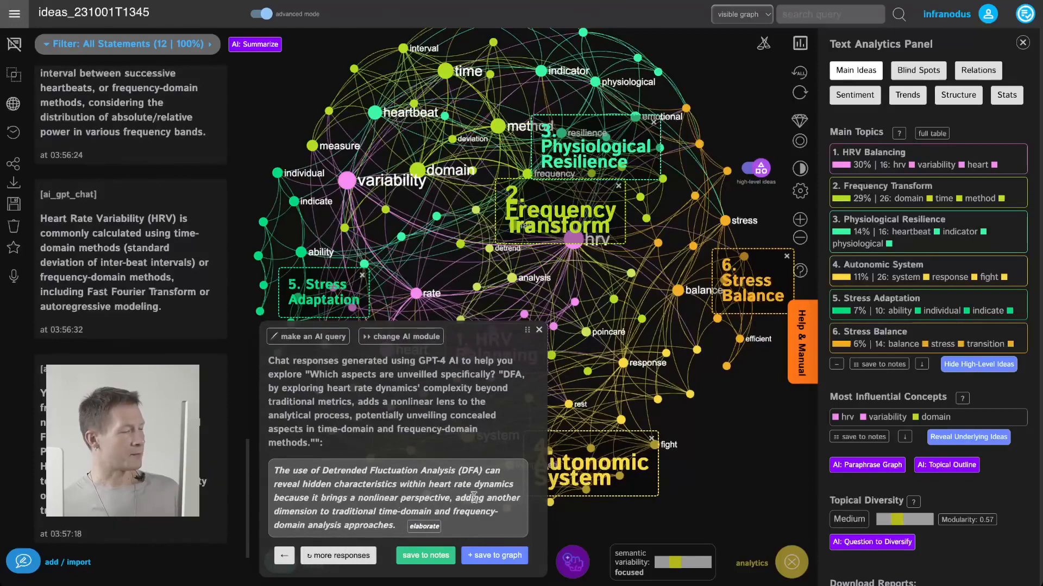
left_click(333, 559)
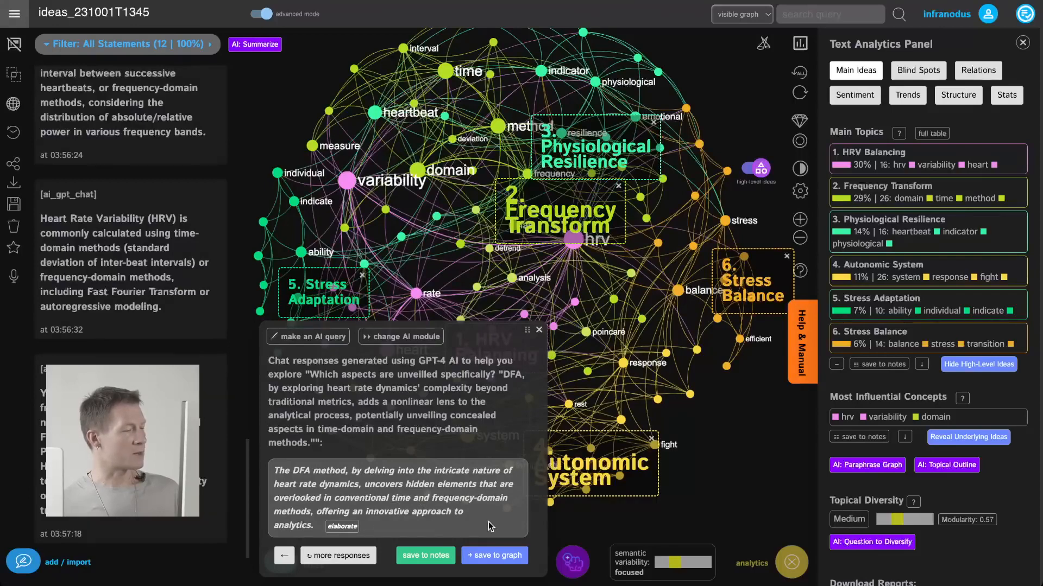
left_click(502, 555)
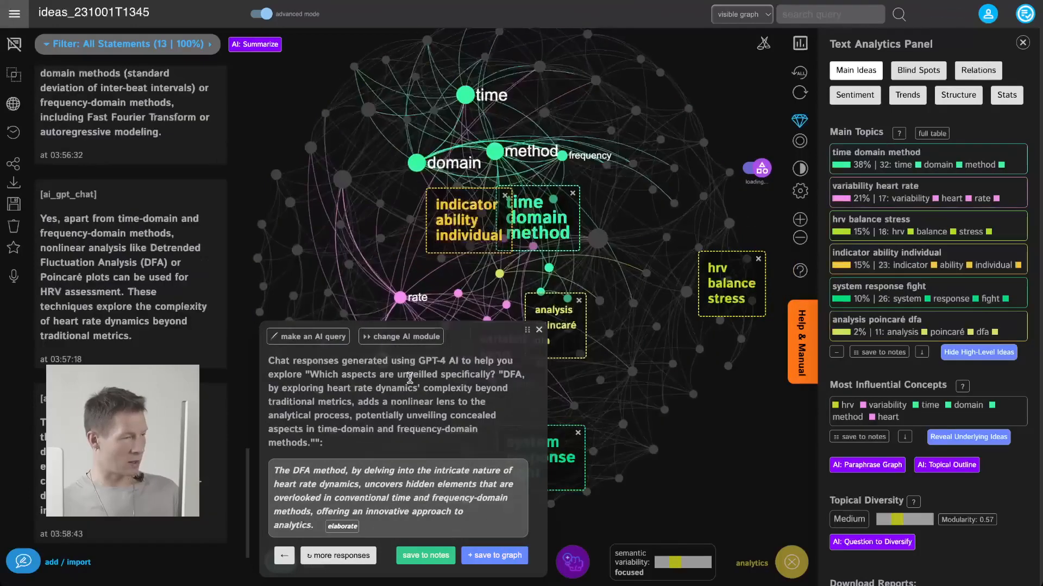
- Make a new AI query with GPT4 Chat asking "How does DFA (detrended fluctuation analysis) work and why it can be interesting for measuring HRV?"
left_click(348, 442)
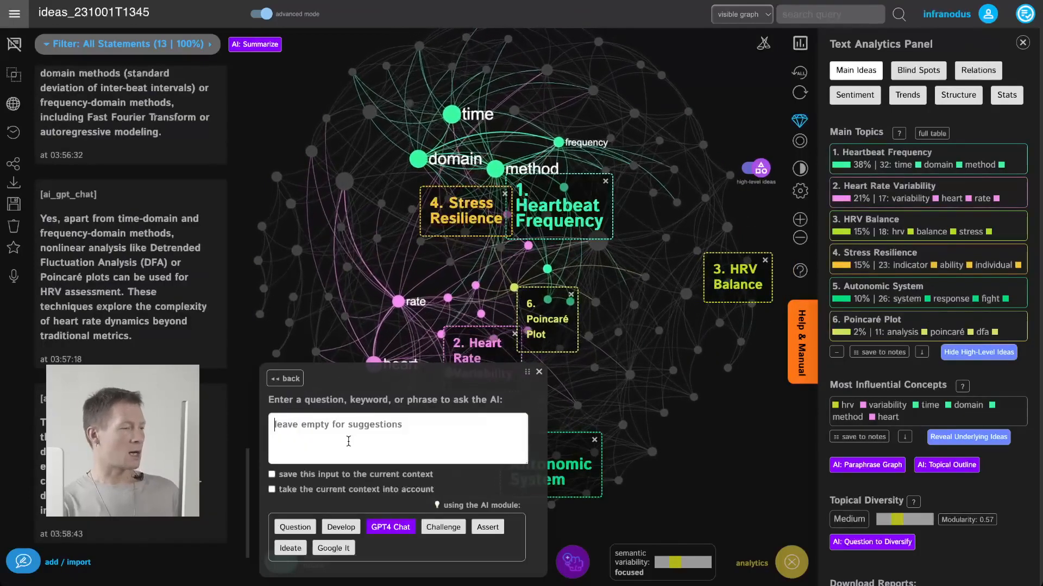
type("How does ")
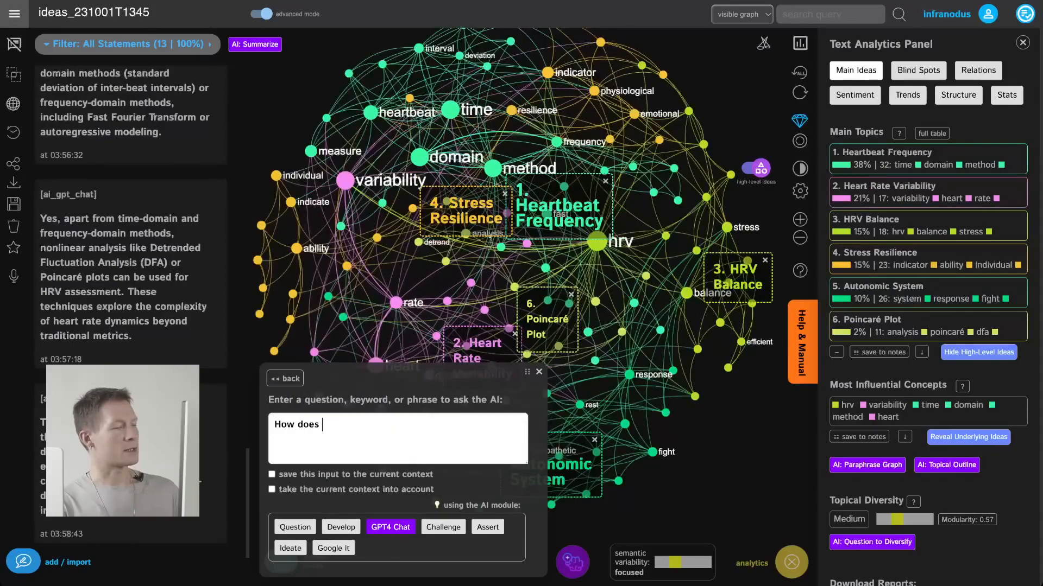
type("DFA (detrended")
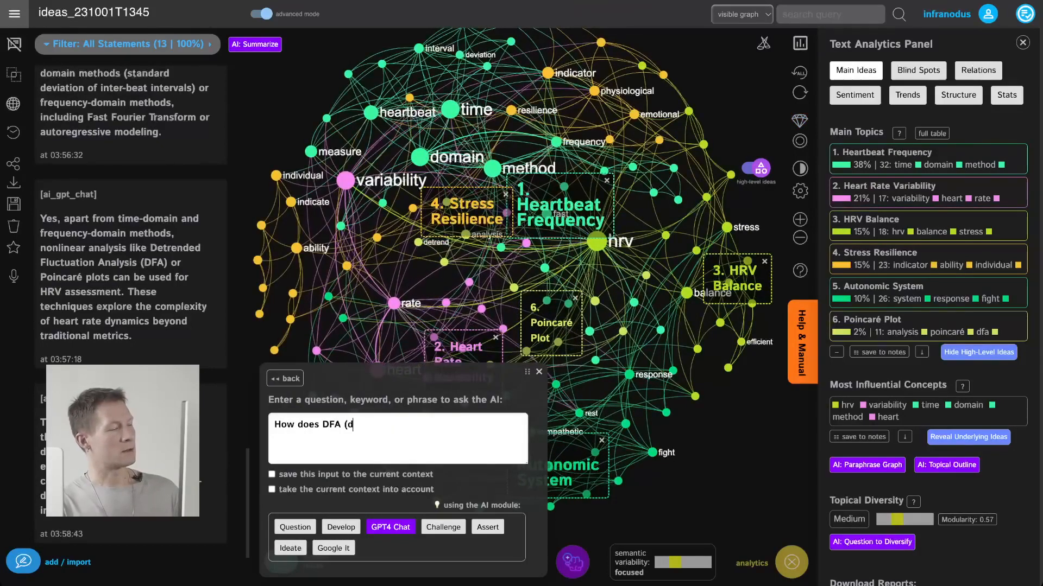
type("tuation analysis) work a")
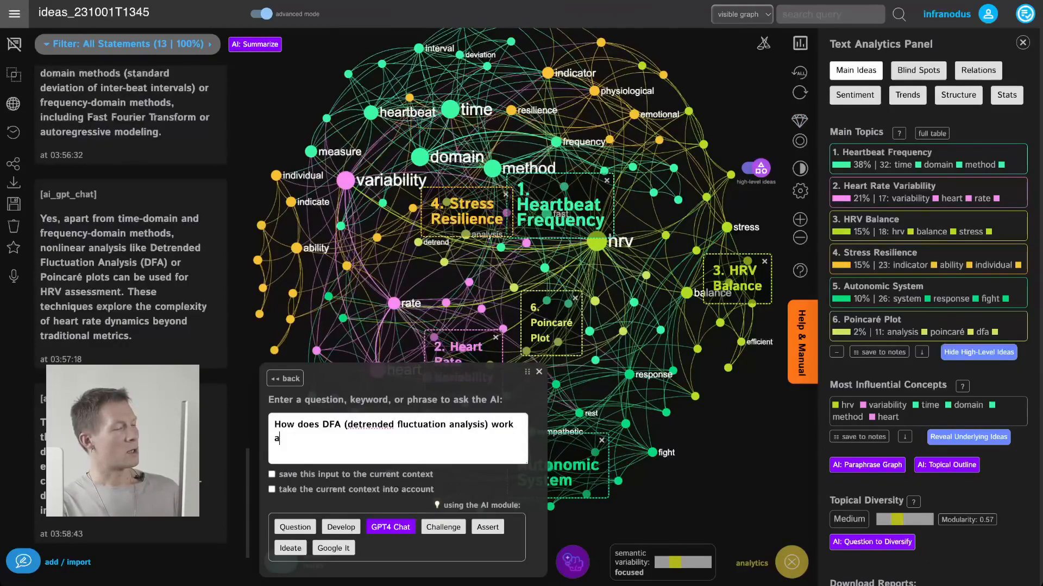
type("nd why it can")
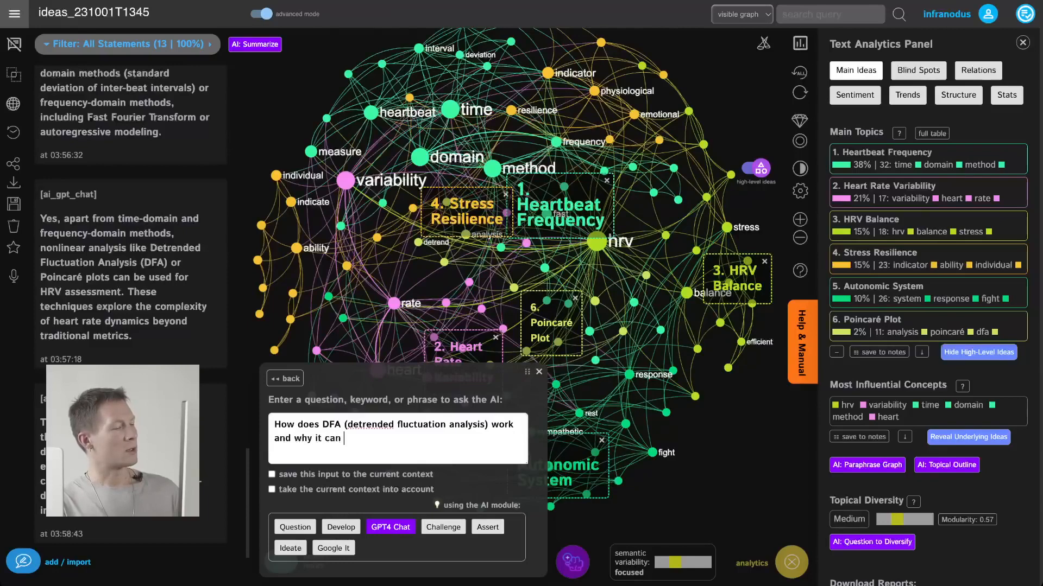
type(" be interesting t")
type("or ")
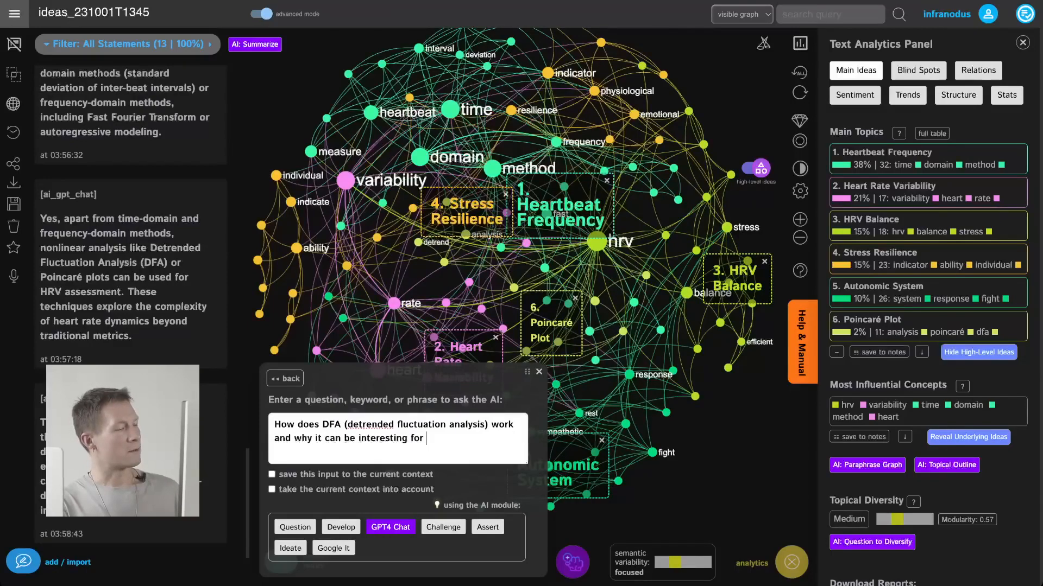
type("measuring HRV?")
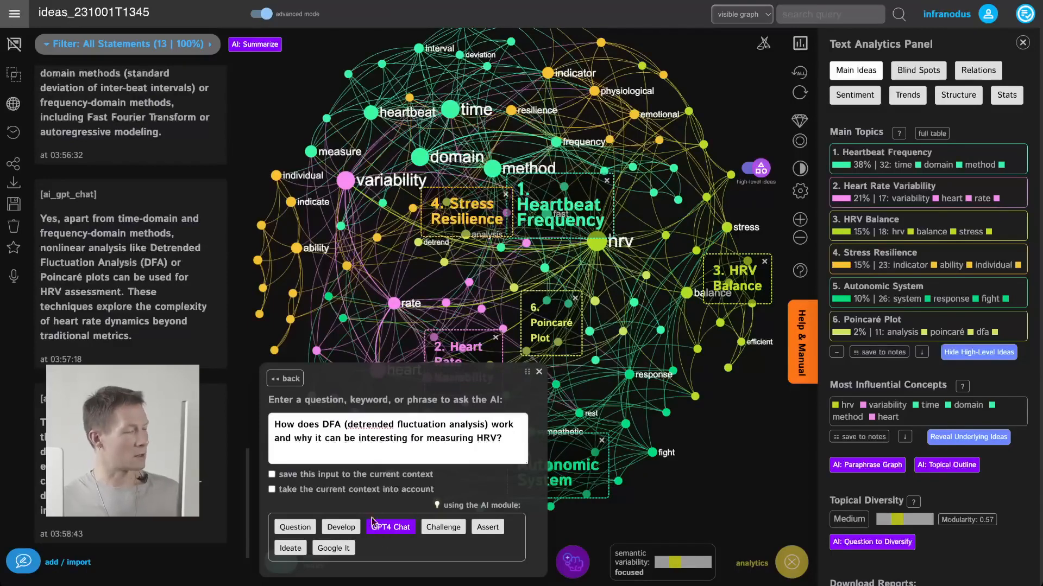
left_click(376, 525)
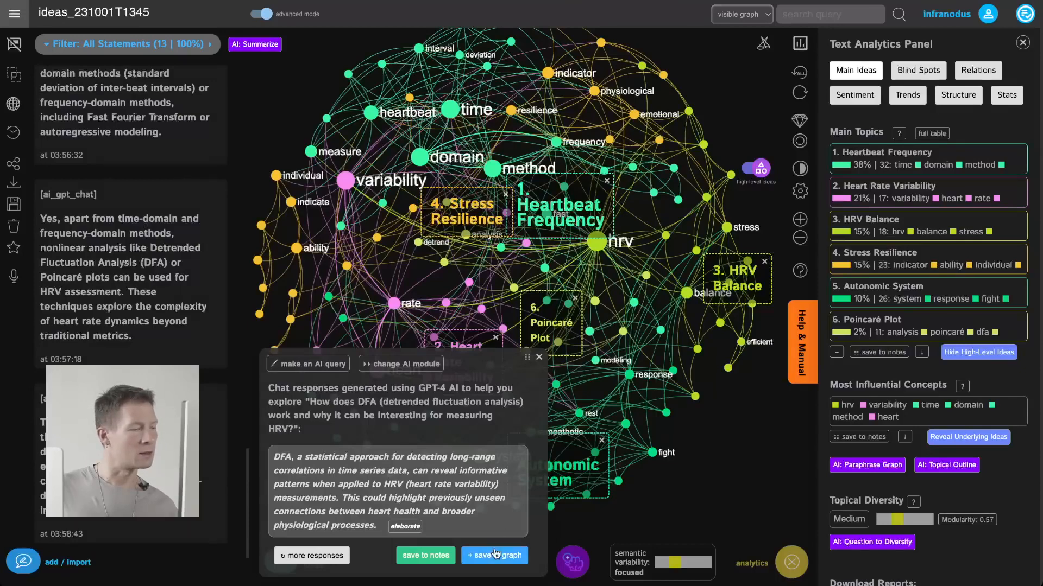
- Compare alternative responses on how DFA works and save the original one about detecting long-range correlations to the graph
left_click(320, 557)
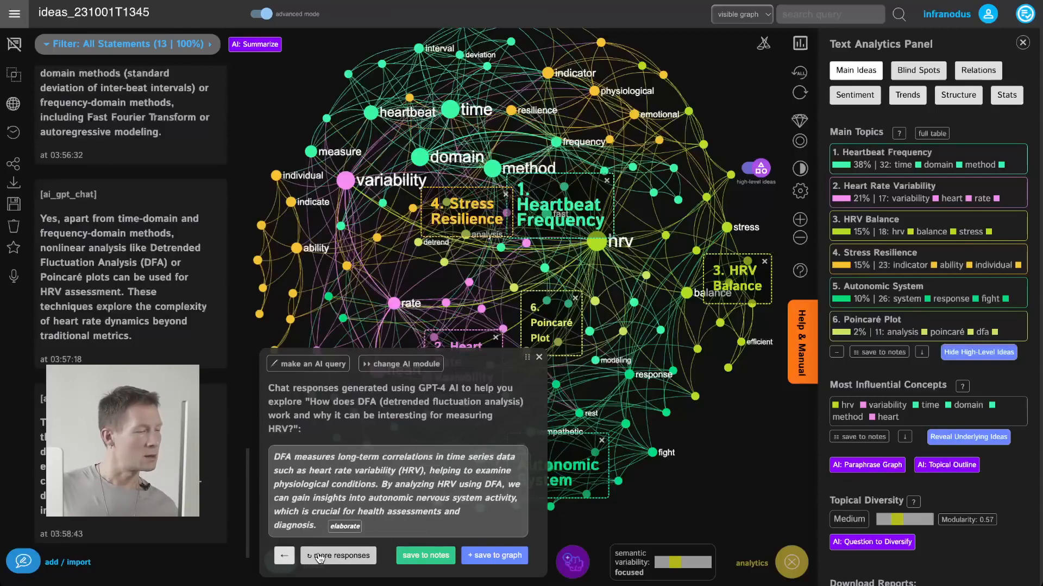
left_click(320, 557)
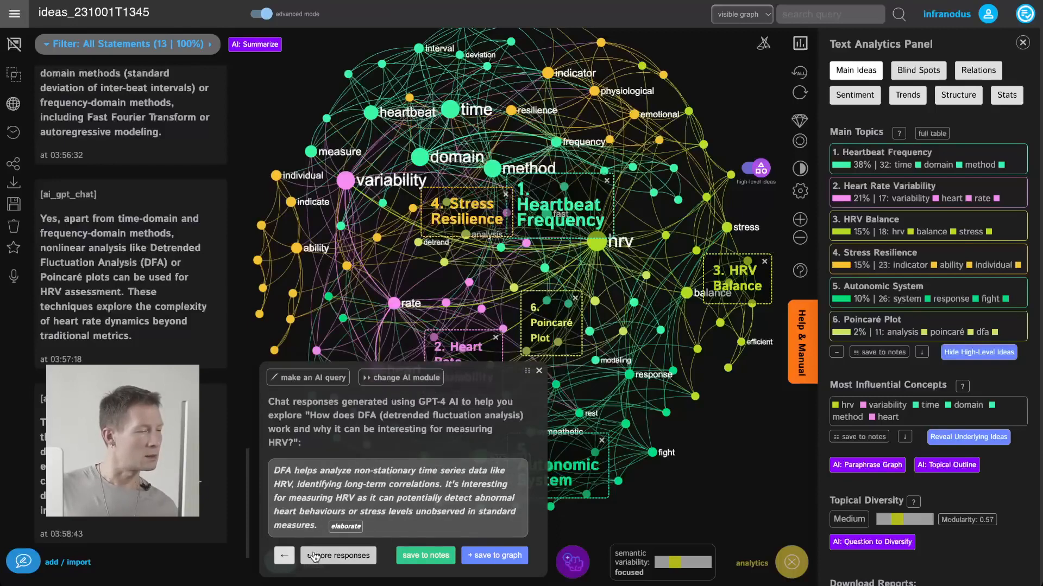
left_click(284, 555)
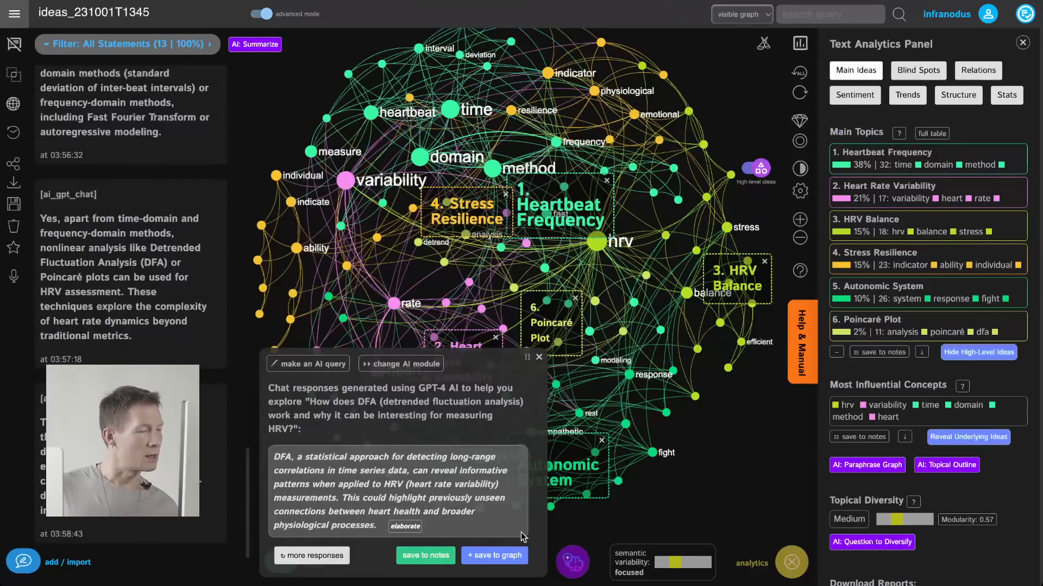
left_click(486, 557)
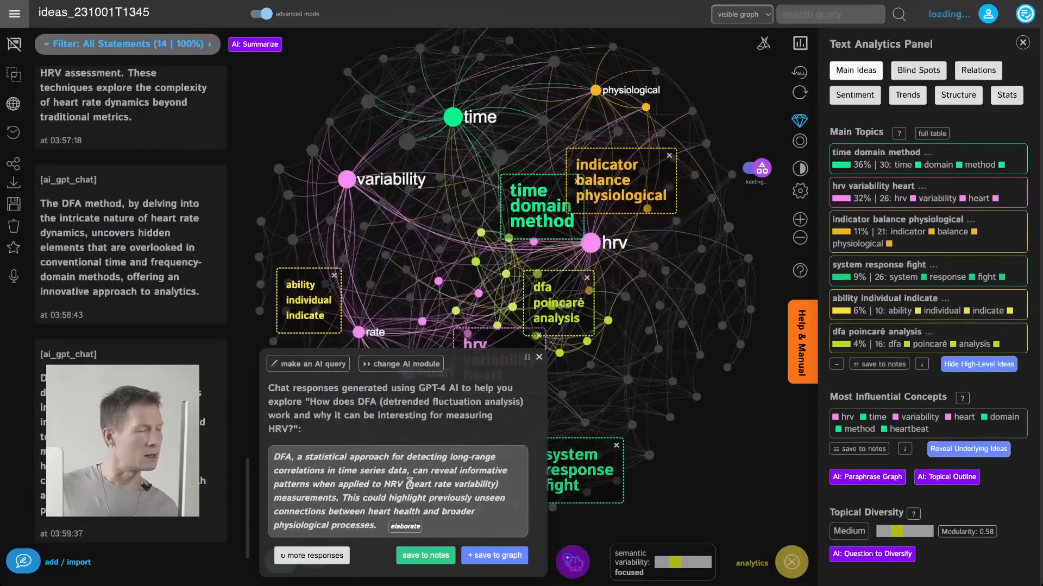
- Trim the saved DFA answer to "DFA, a statistical approach for detecting long-range correlations in time series data," and elaborate on it with GPT4 Chat
left_click_drag(413, 471, 382, 529)
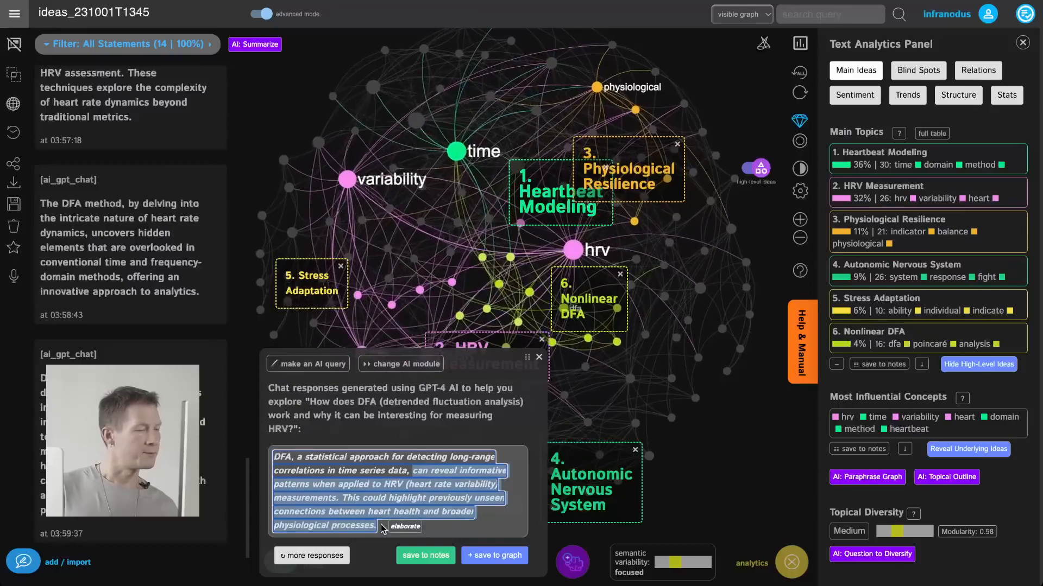
left_click(405, 526)
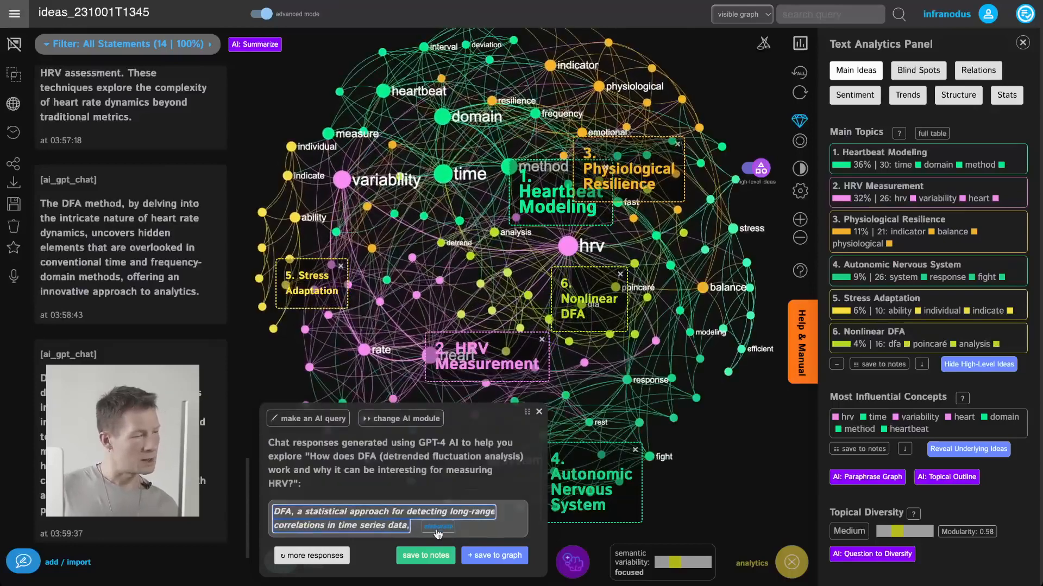
left_click(393, 527)
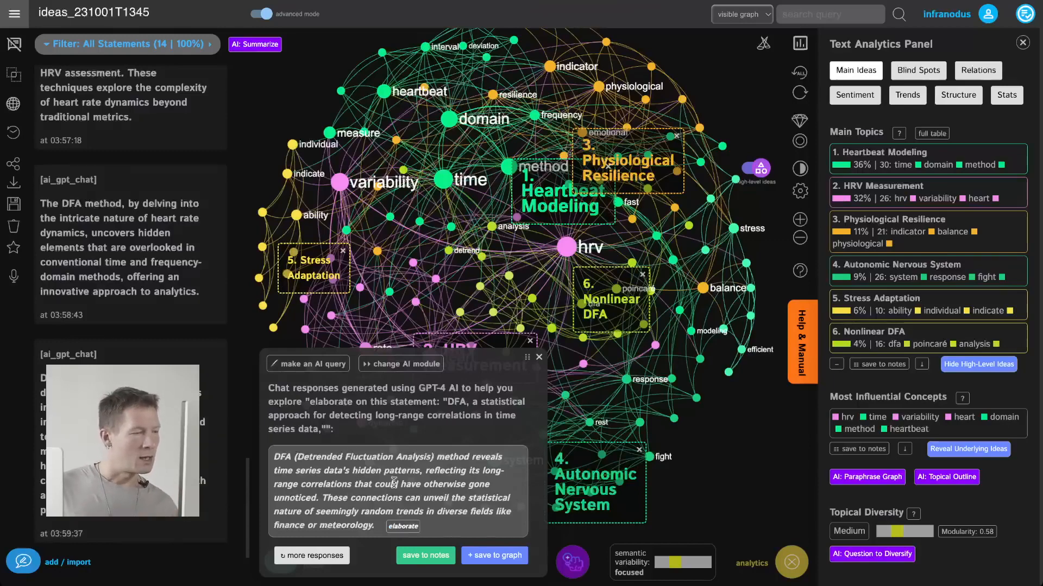
- Generate further elaborations on DFA and save the one about quantifying patterns within time series datasets to the graph
triple_click(365, 507)
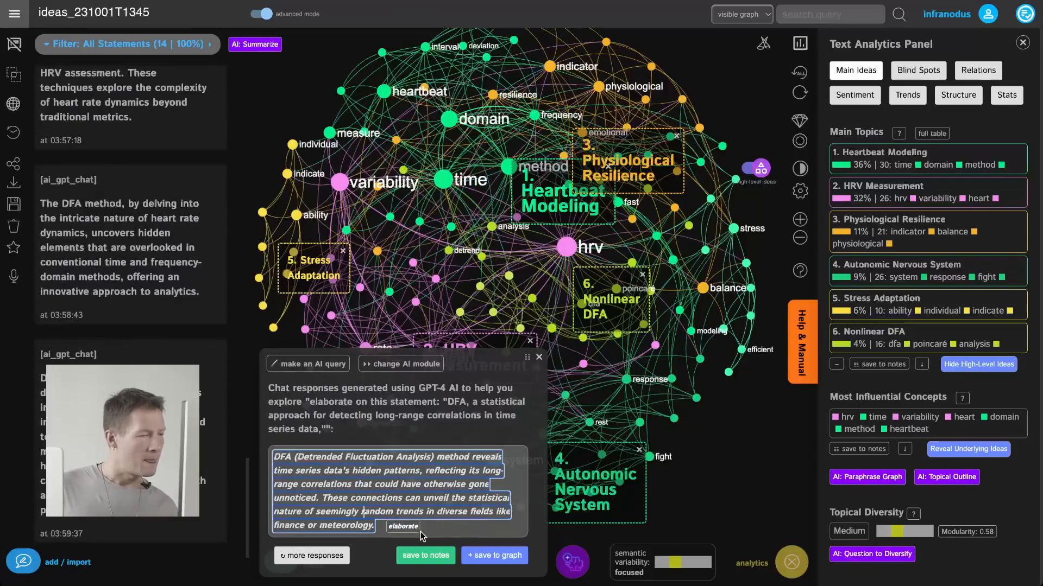
left_click(335, 559)
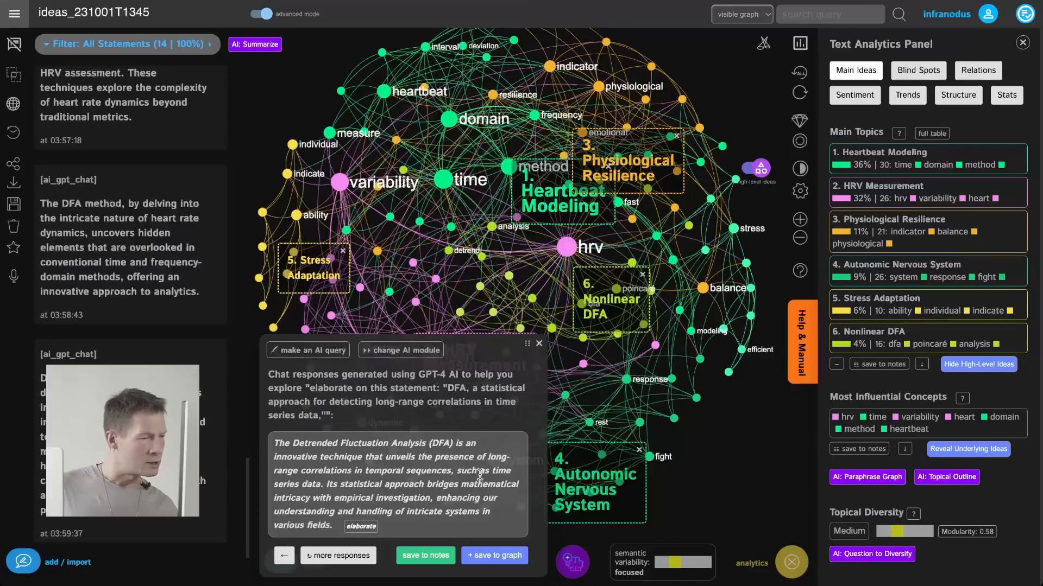
left_click(342, 556)
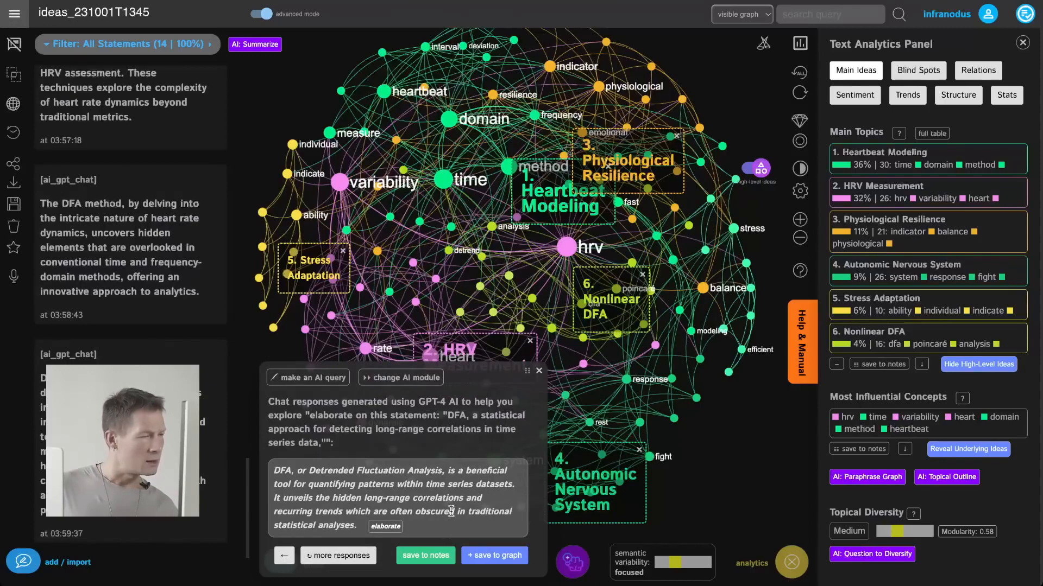
left_click(482, 556)
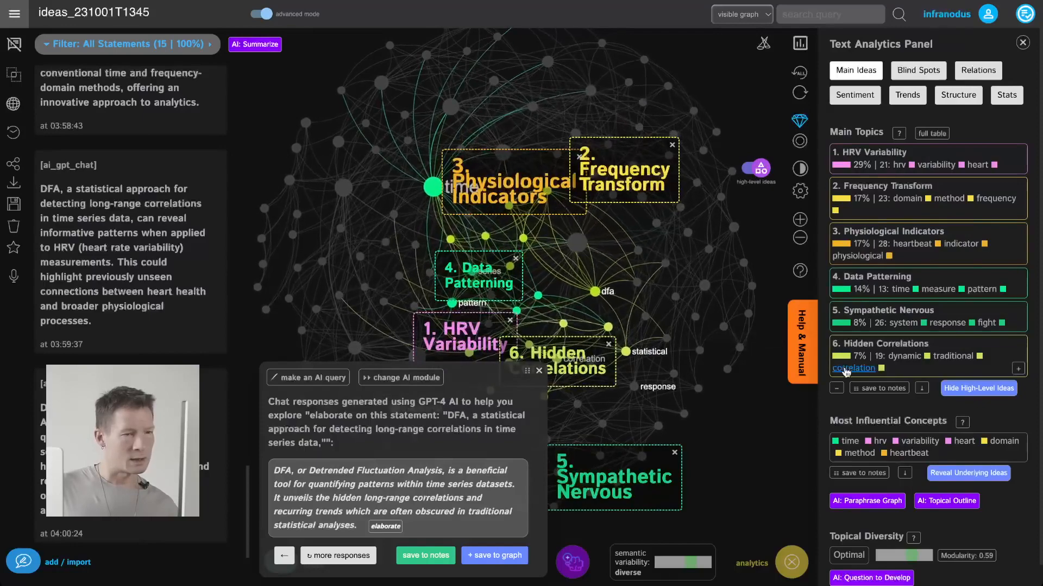
- Close the AI response window and filter the graph and statements by the Hidden Correlations topic
left_click(538, 371)
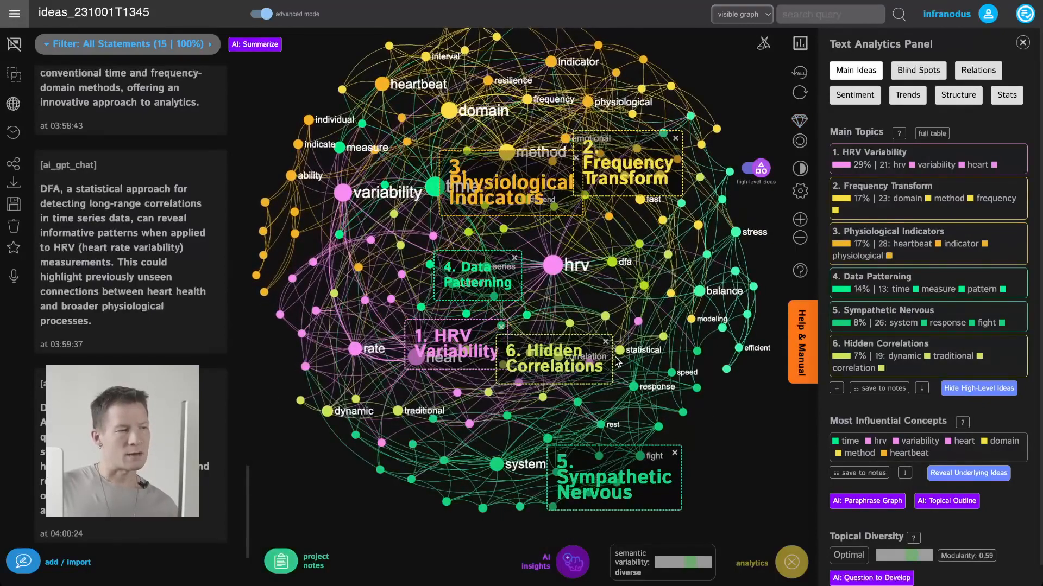
left_click(574, 370)
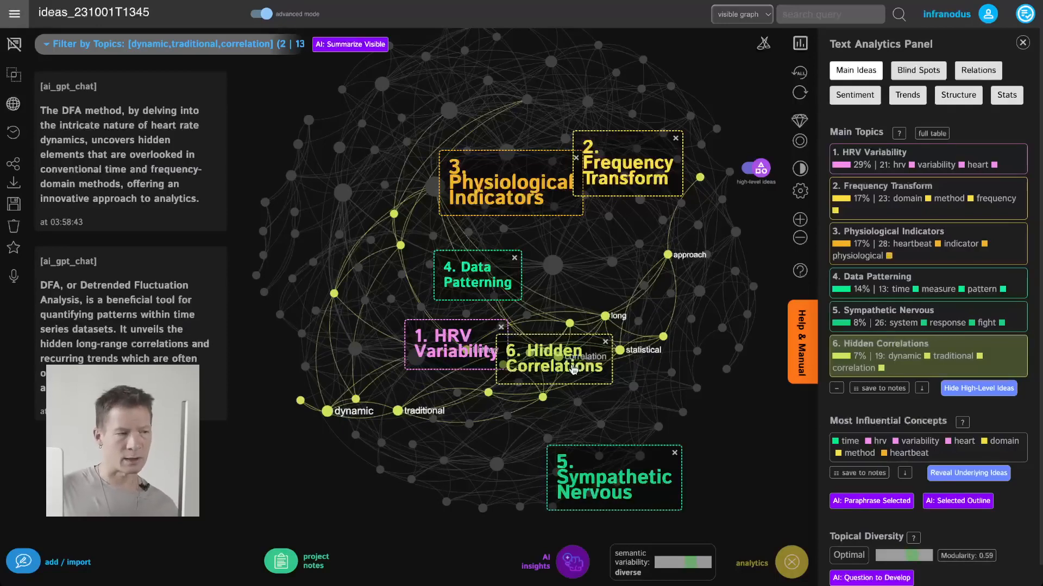
- Clear the Hidden Correlations topic filter and switch the graph from high-level to low-level ideas
left_click(574, 371)
left_click(574, 370)
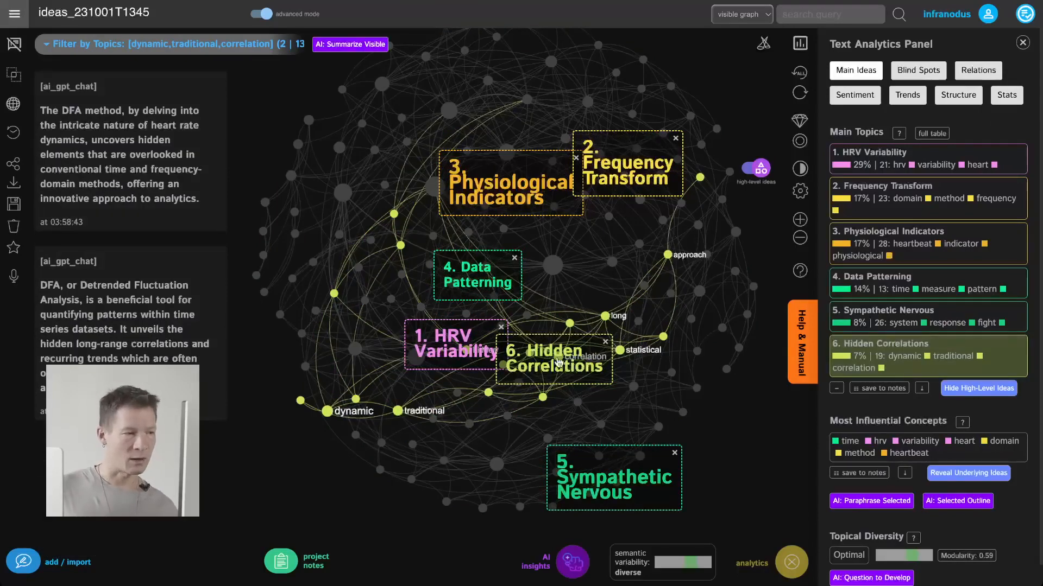
left_click(555, 363)
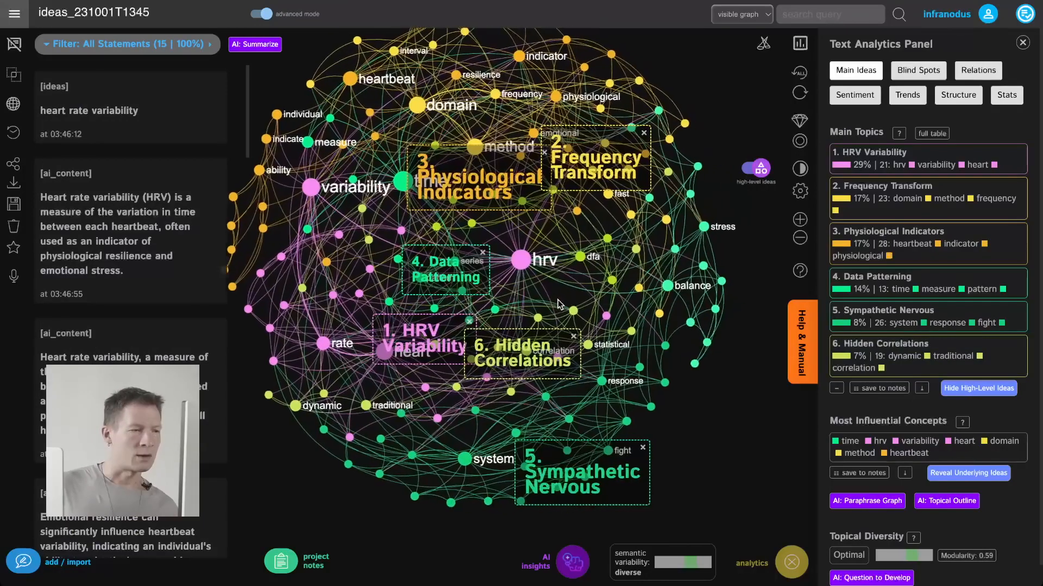
left_click(756, 168)
- Hide the hrv, time, heart, rate and variability nodes from the graph
left_click(522, 260)
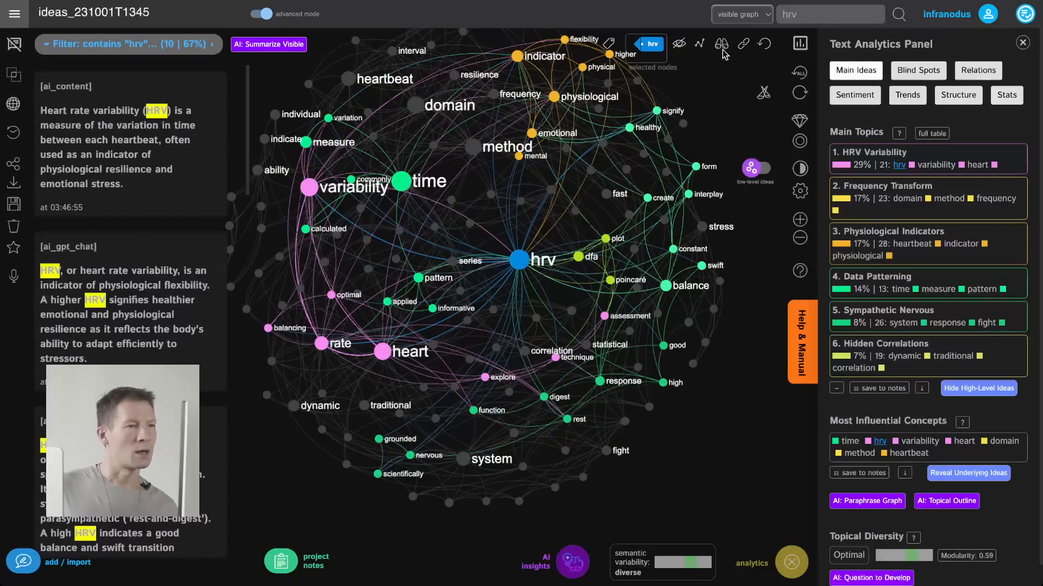
left_click(682, 48)
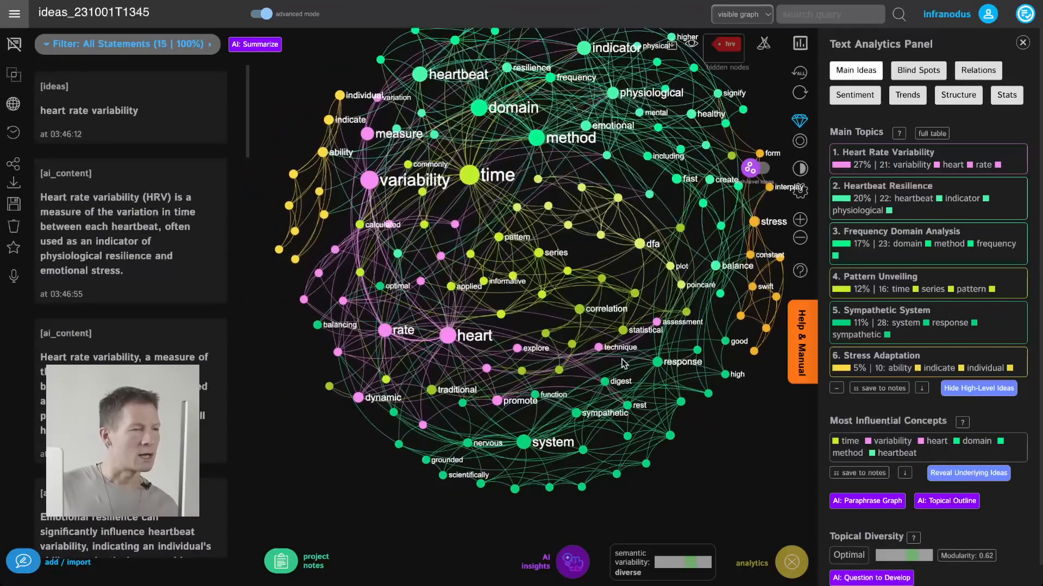
left_click(471, 179)
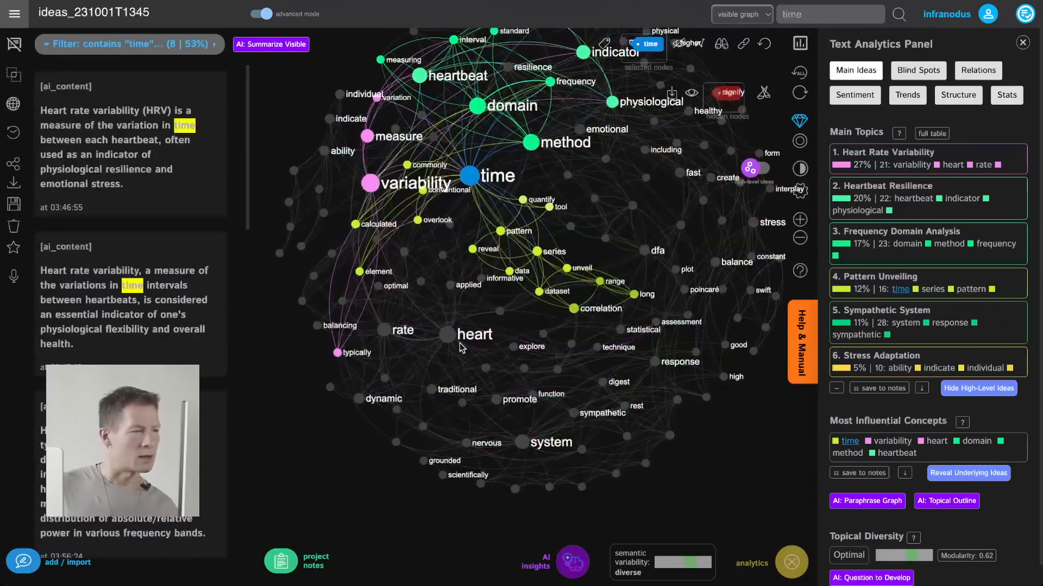
left_click(447, 334)
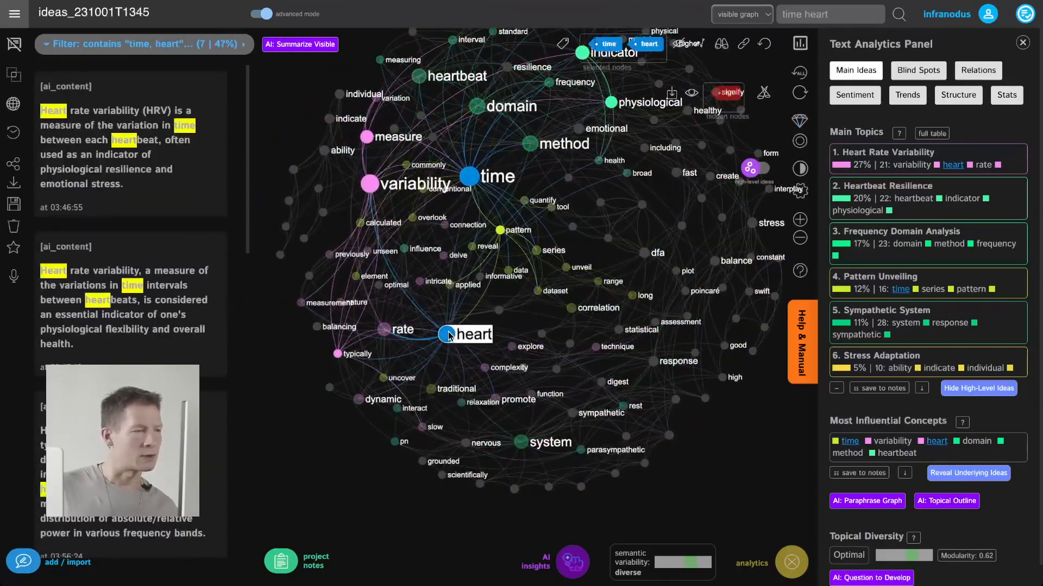
left_click(679, 44)
left_click(397, 326)
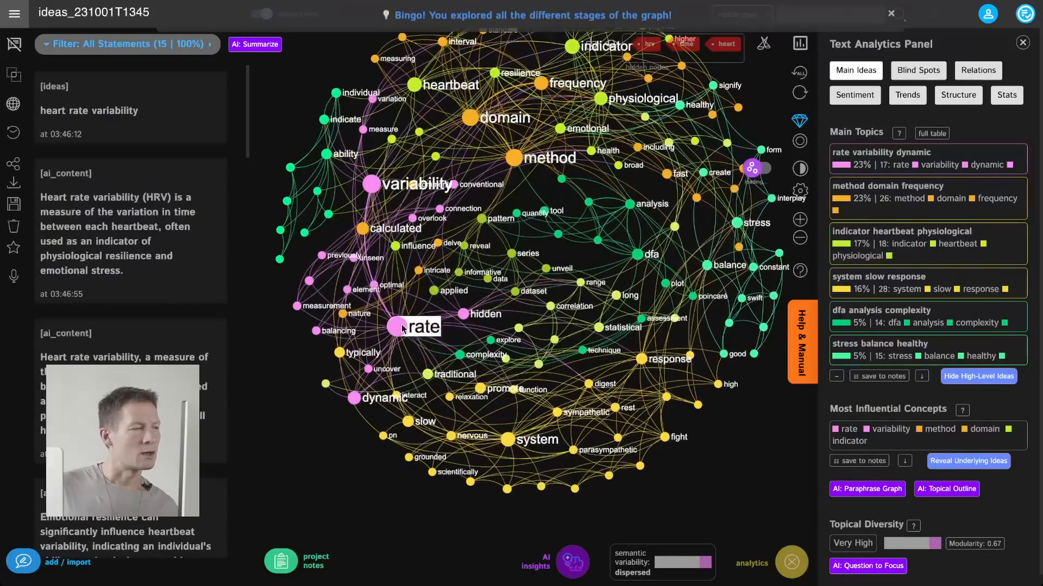
left_click(371, 185)
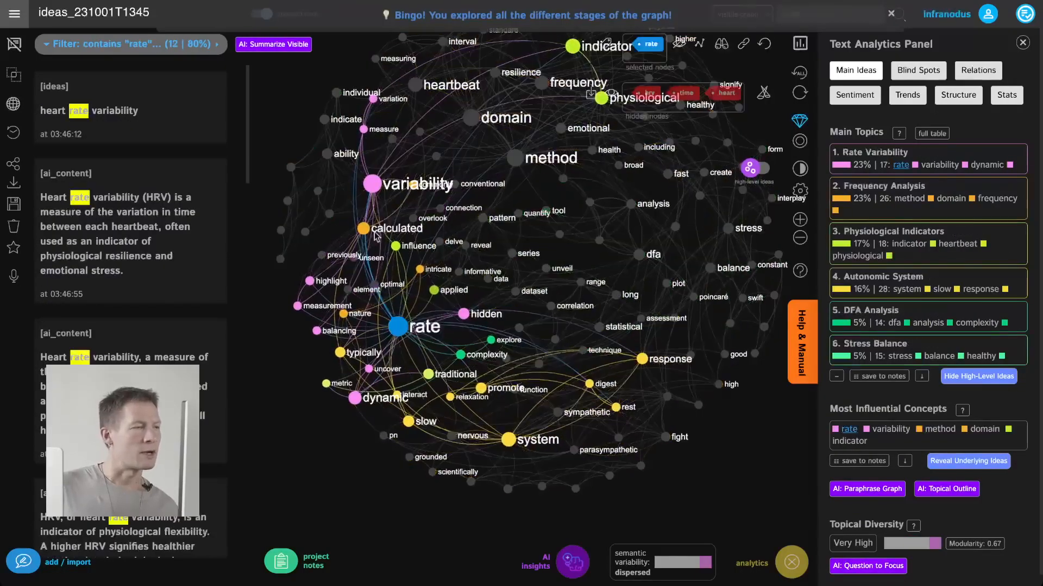
left_click(679, 43)
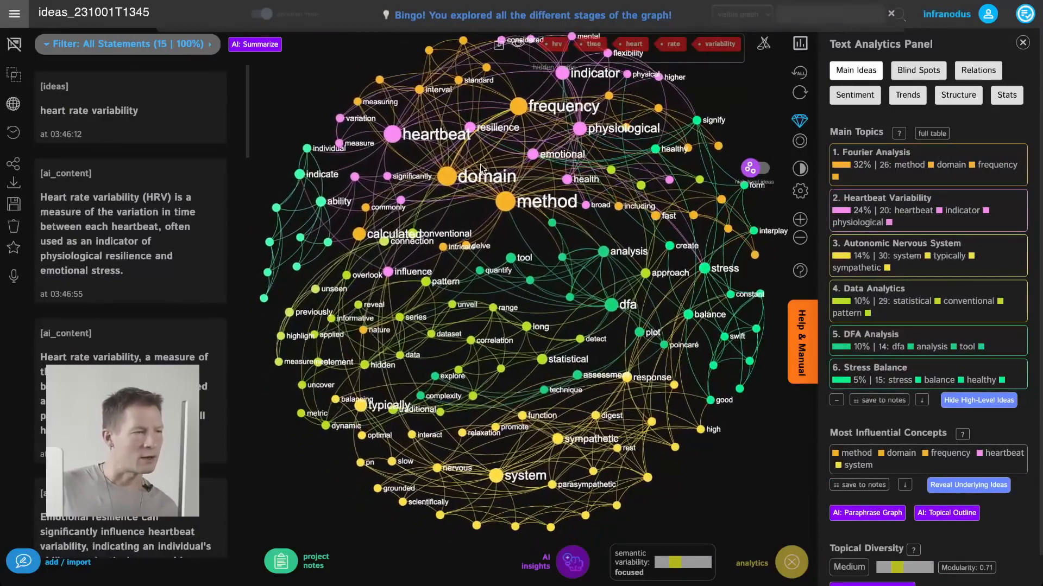
- Select the domain, method and frequency nodes and hide them from the graph
left_click(445, 176)
left_click(509, 204)
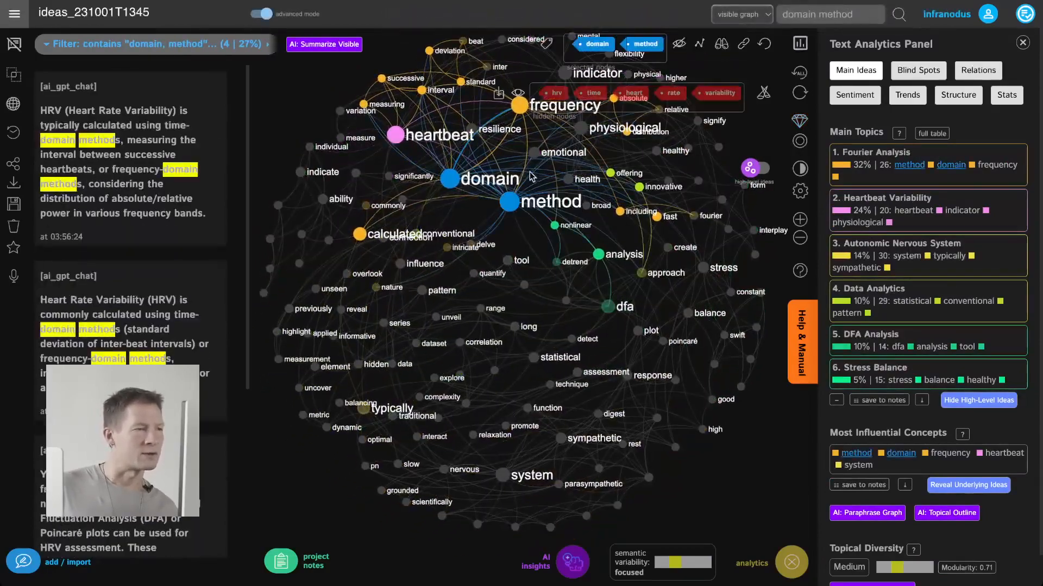
left_click(521, 162)
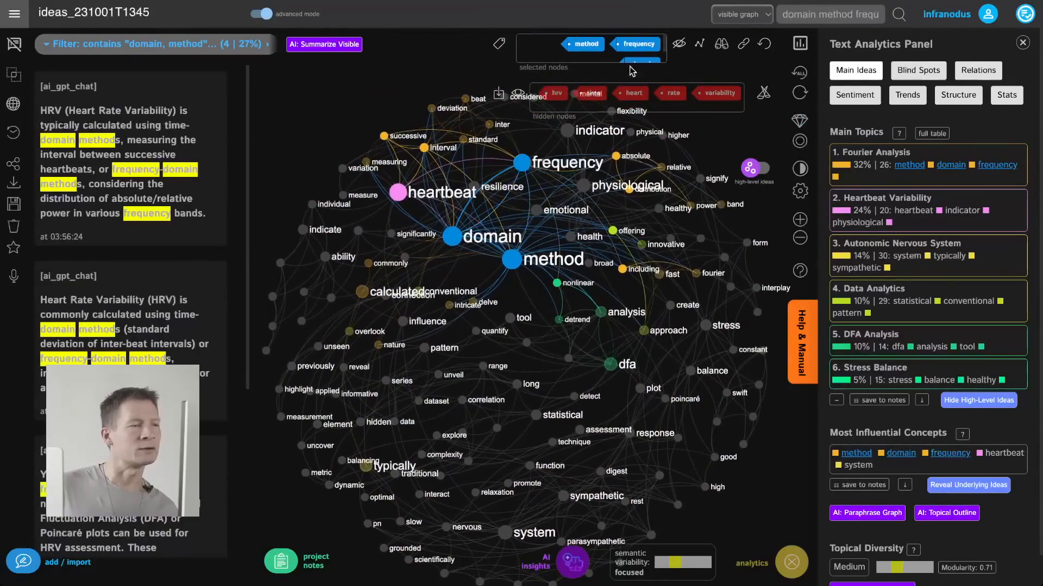
left_click(679, 43)
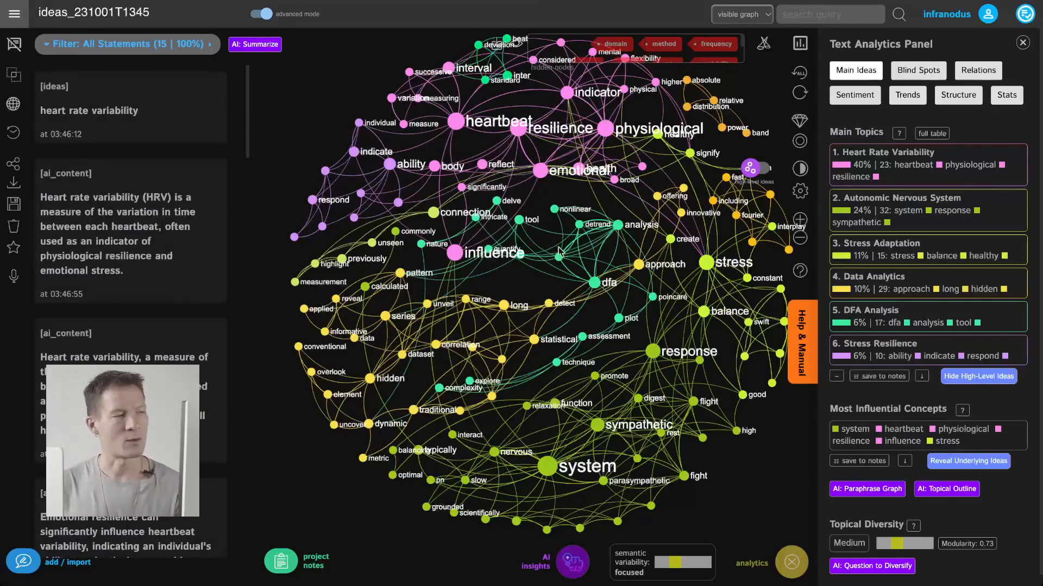
- Display the high-level topic labels over the reduced graph to review the topics, and return to low-level ideas
left_click(760, 169)
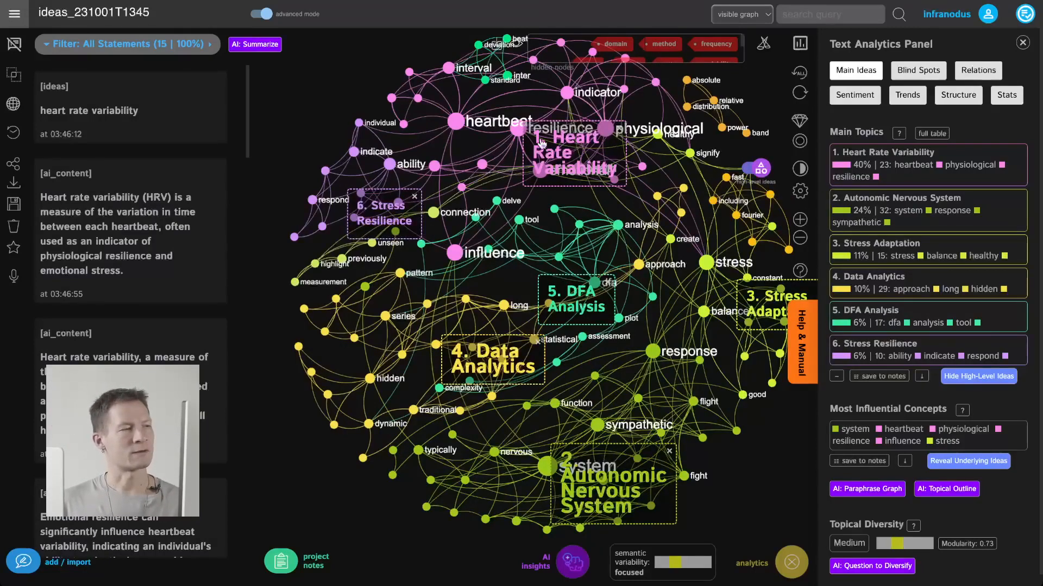
left_click(755, 173)
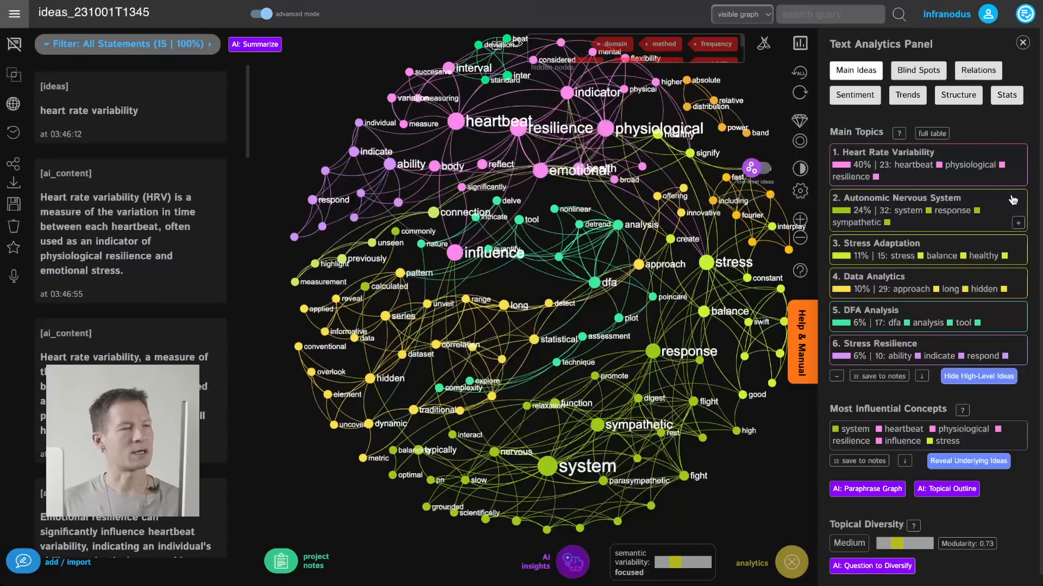
left_click(920, 184)
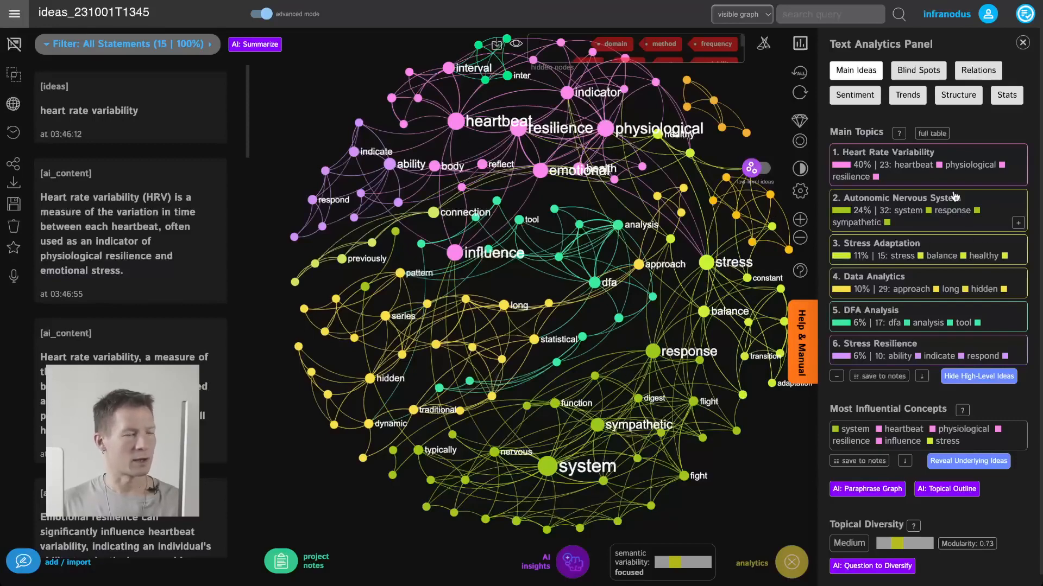
- Highlight the blind-spot gaps in the network and cycle to the one between Autonomic Nervous System and Heart Rate Variability
left_click(919, 73)
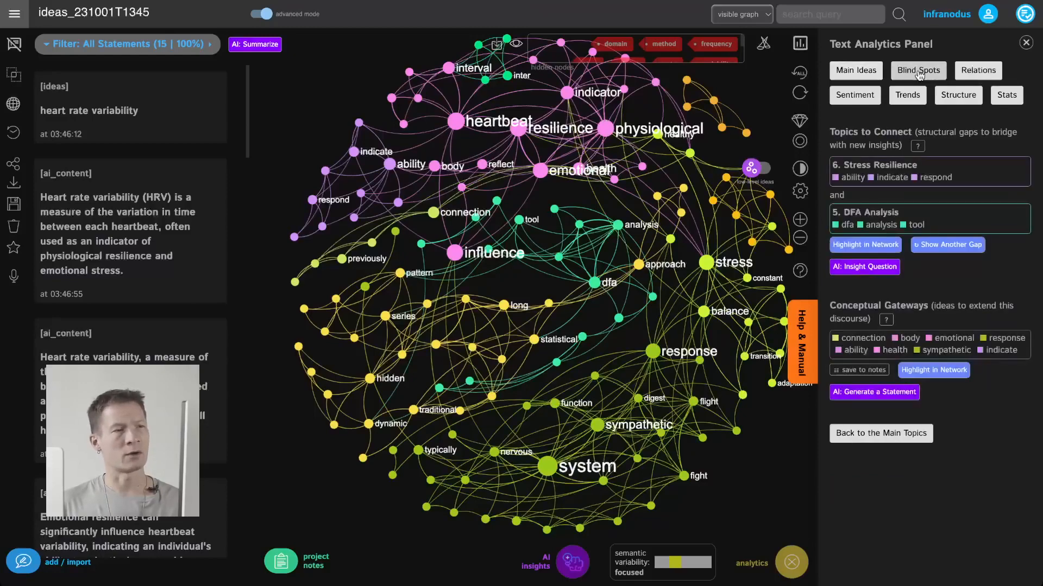
left_click(869, 245)
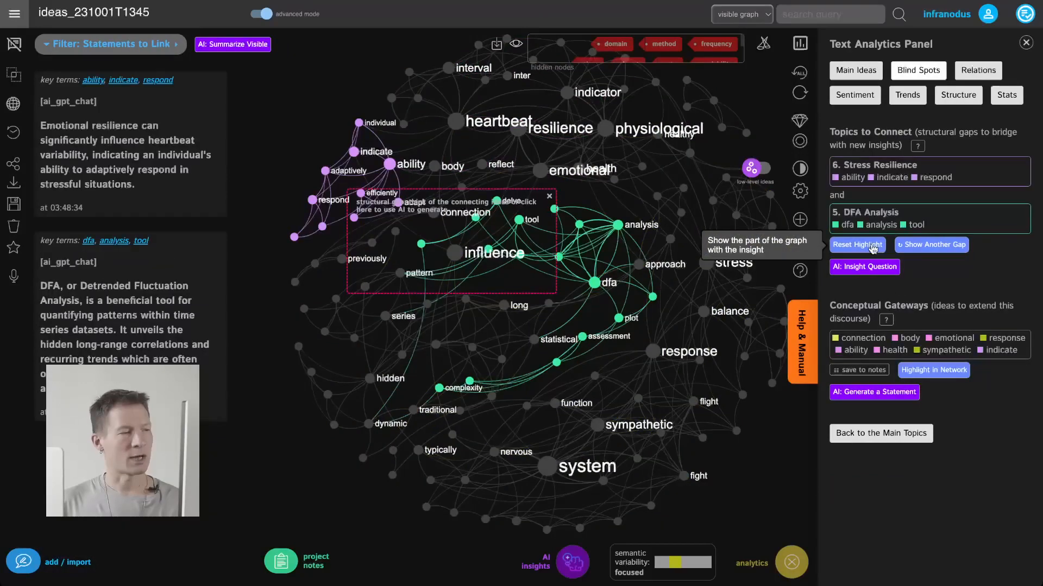
left_click(925, 251)
left_click(924, 251)
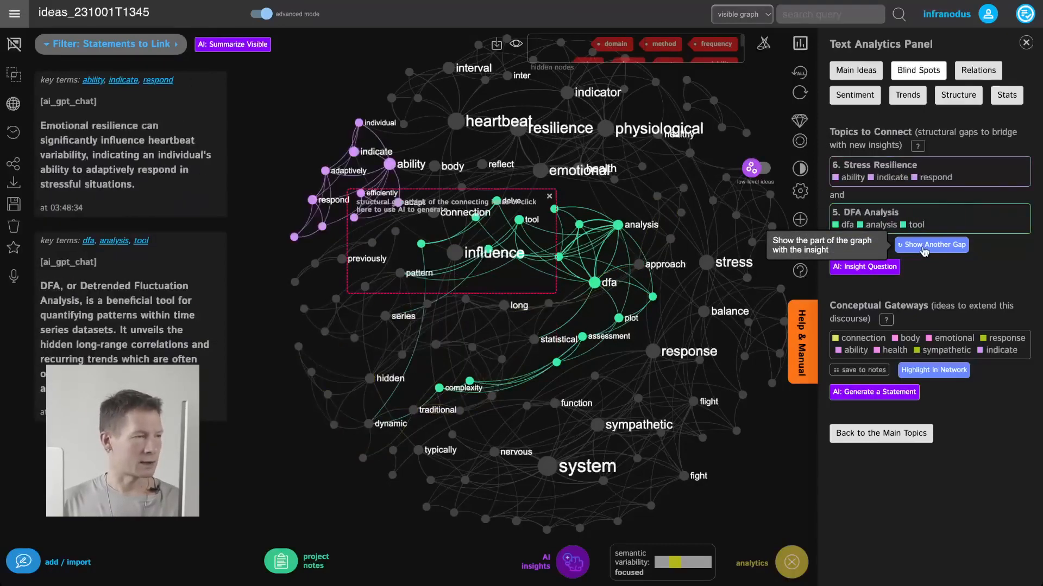
left_click(924, 250)
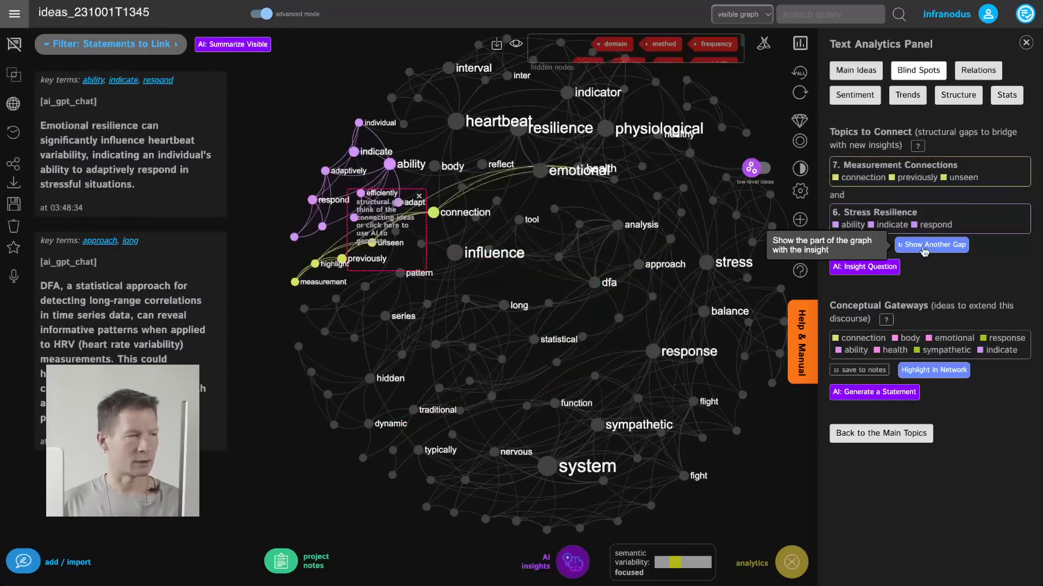
left_click(924, 250)
left_click(924, 250)
left_click(924, 247)
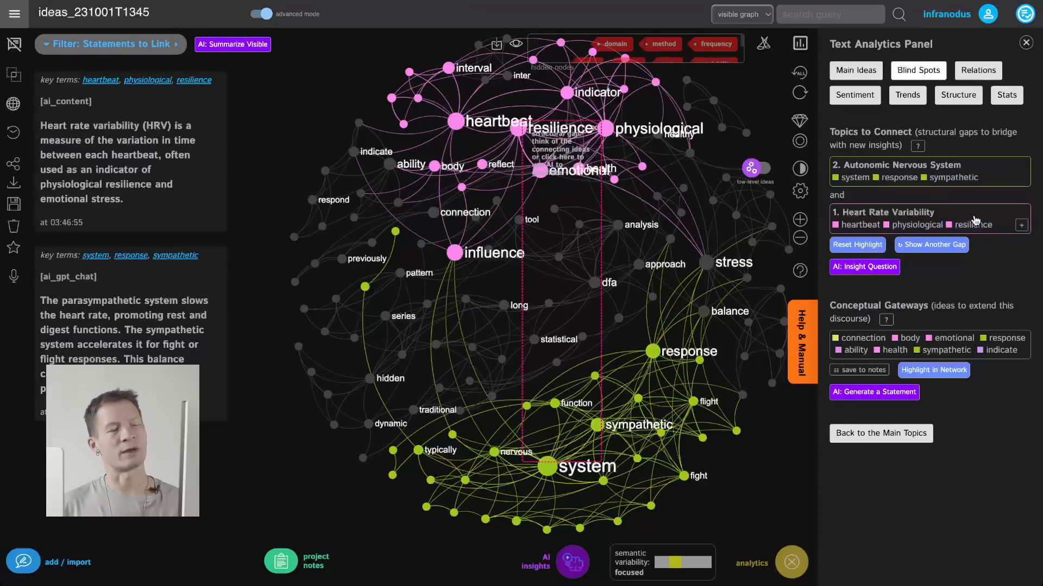
scroll(694, 53, "down", 2)
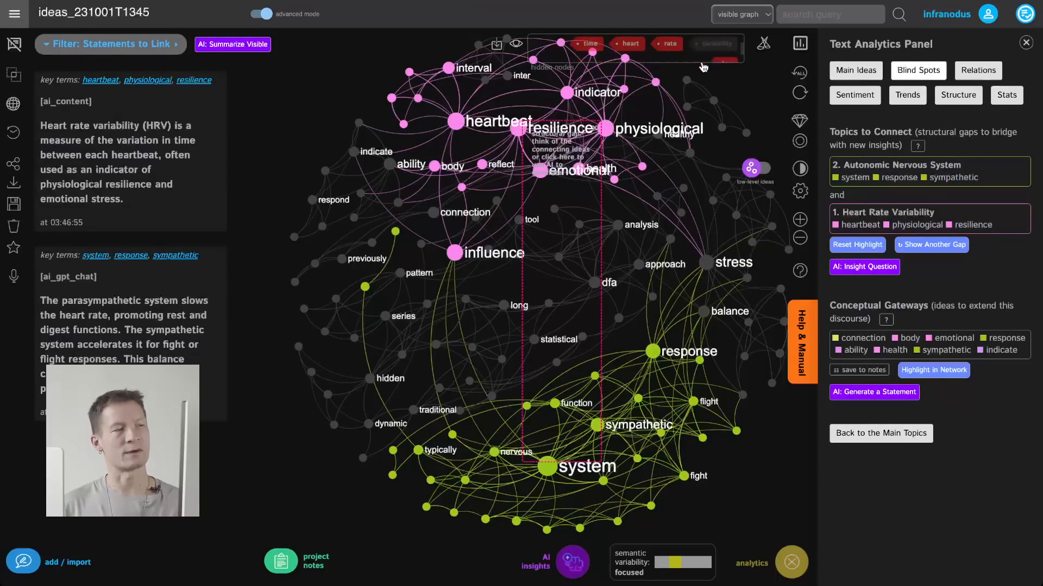
scroll(694, 52, "up", 1)
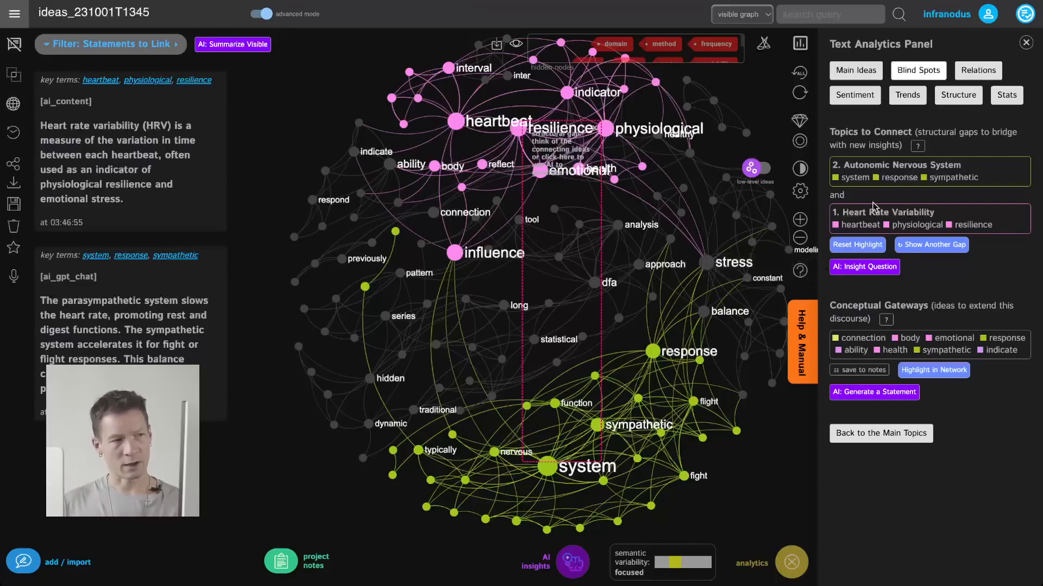
- Generate an AI insight question bridging Autonomic Nervous System and Heart Rate Variability, save it to the project notes and close both windows
left_click(871, 267)
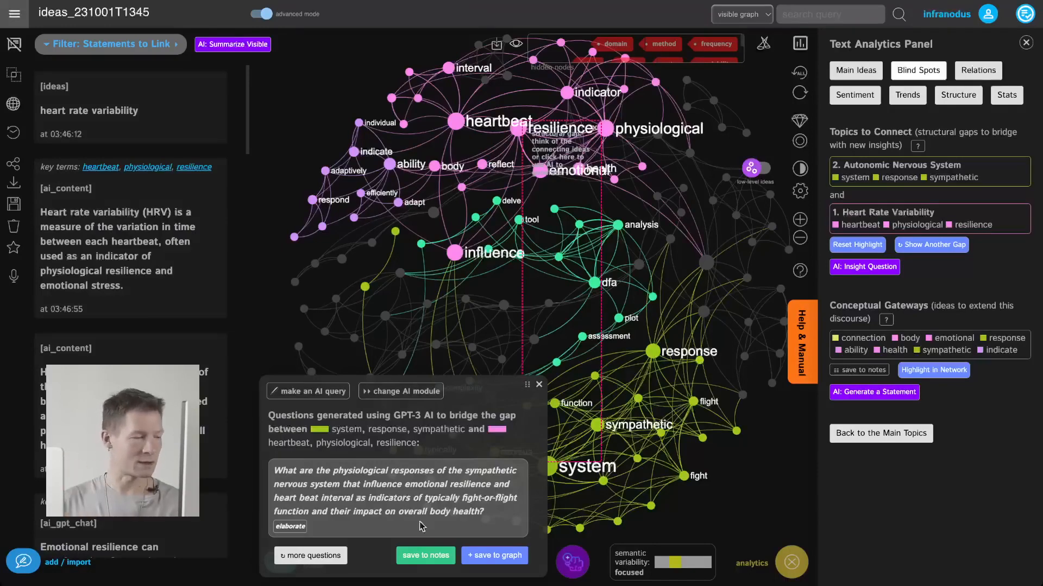
left_click(327, 513)
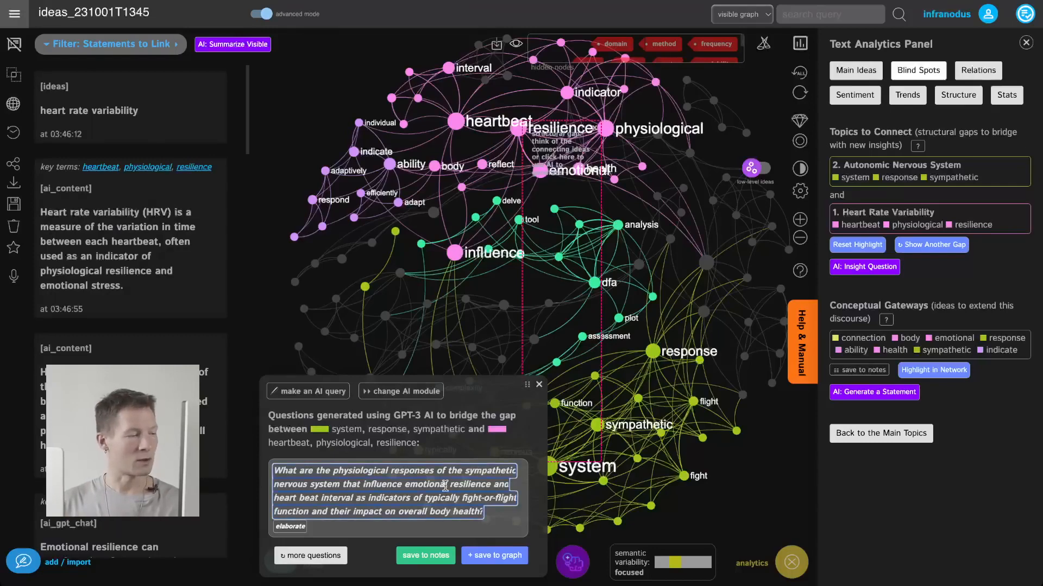
left_click(426, 555)
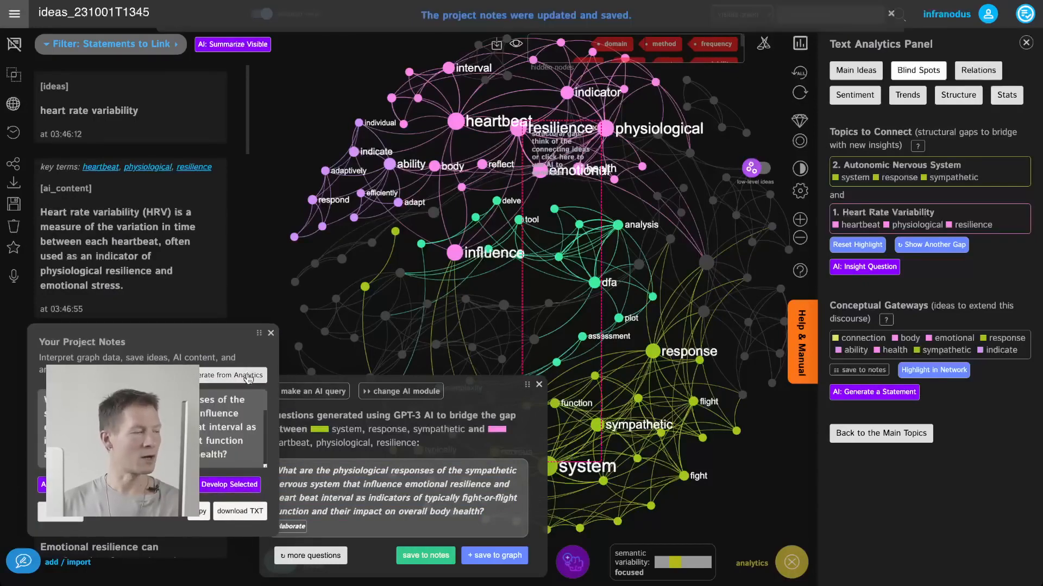
left_click(270, 334)
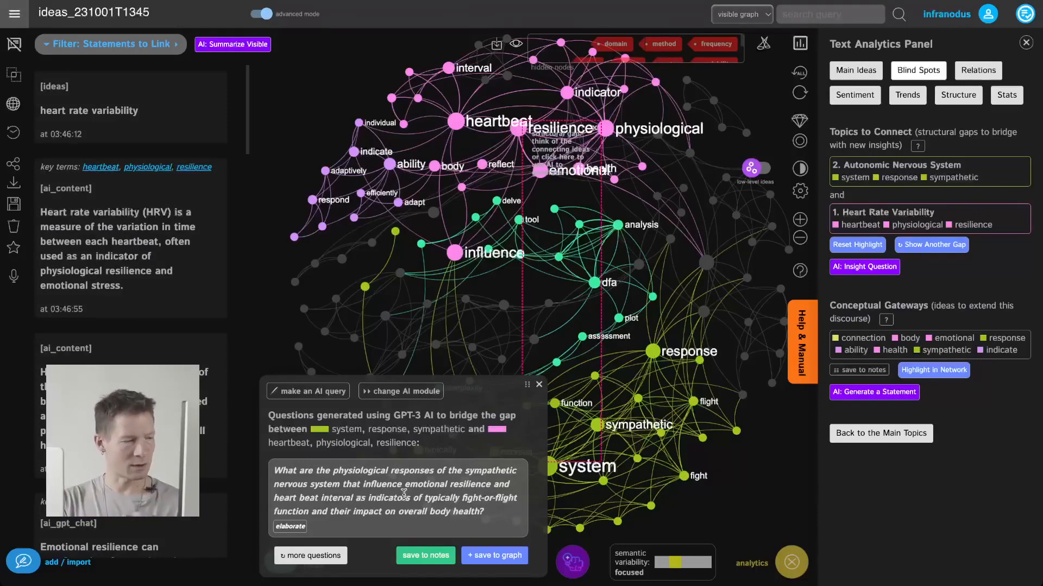
left_click(540, 385)
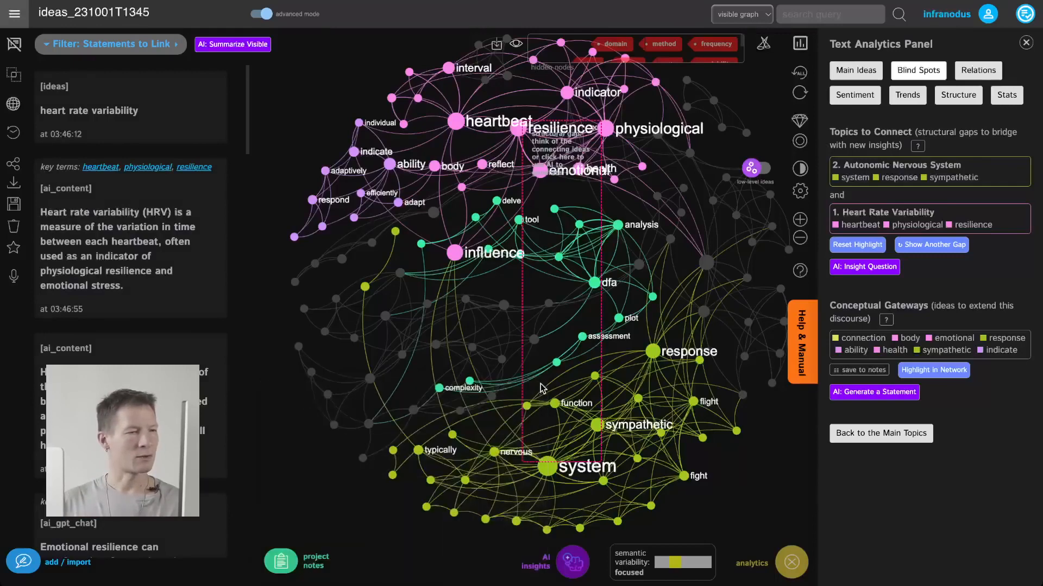
- Show the high-level topic labels and cycle to the structural gap between Data Analytics and Stress Adaptation
left_click(923, 247)
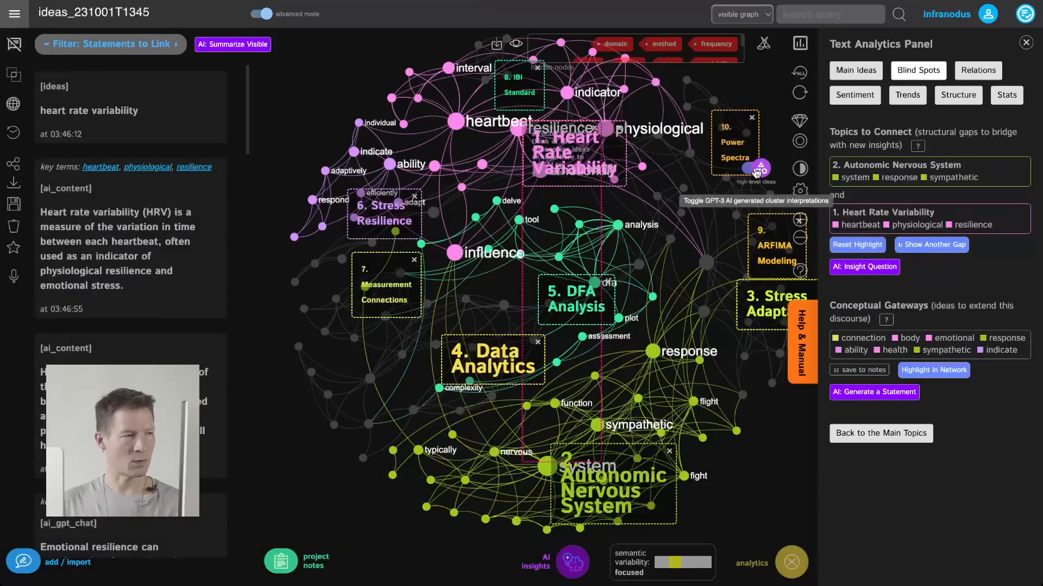
left_click(920, 247)
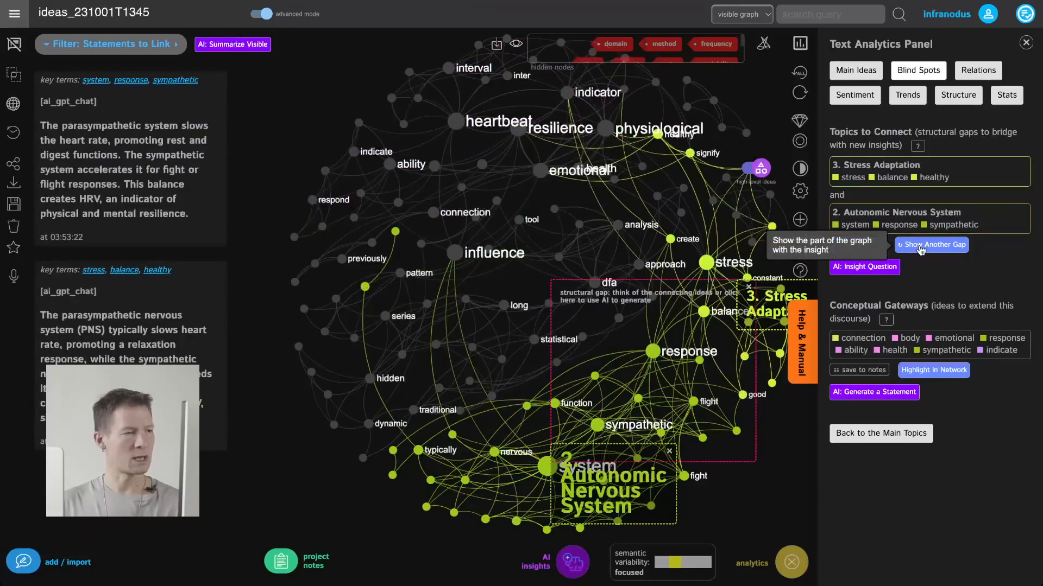
left_click(921, 247)
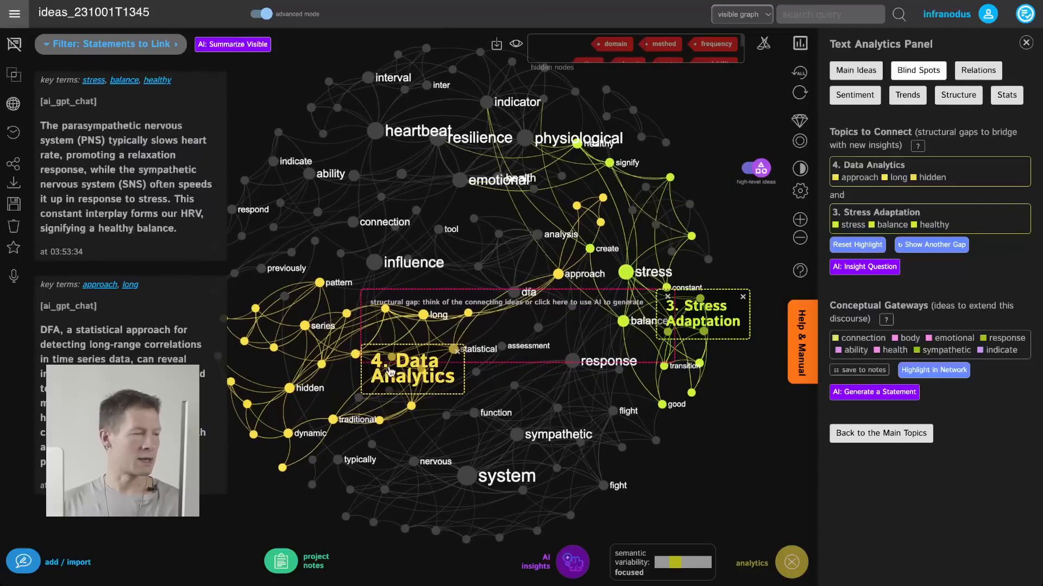
- Generate an AI insight question bridging Data Analytics and Stress Adaptation, and request two more alternative questions
left_click(874, 269)
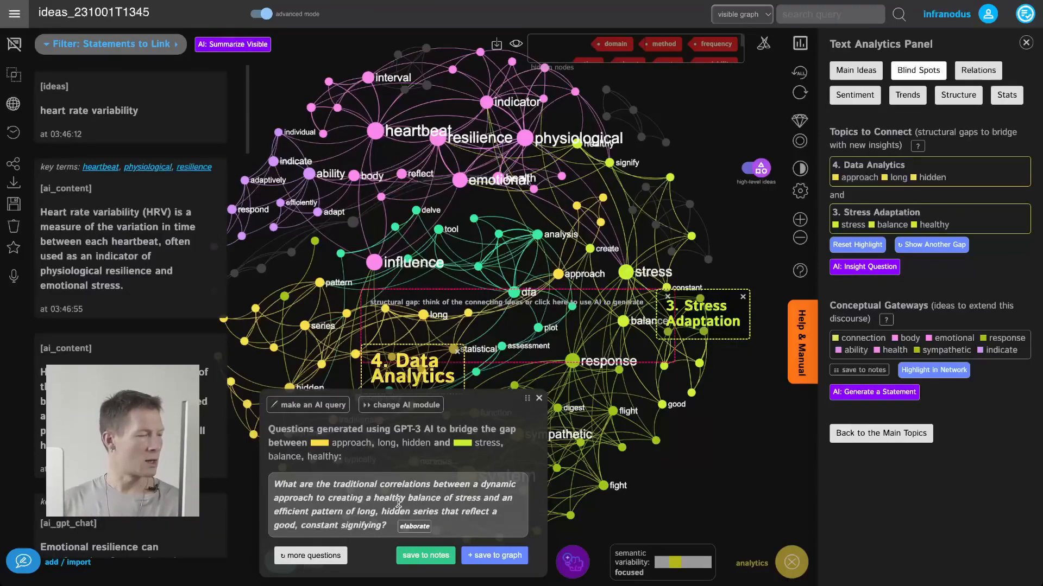
left_click(318, 556)
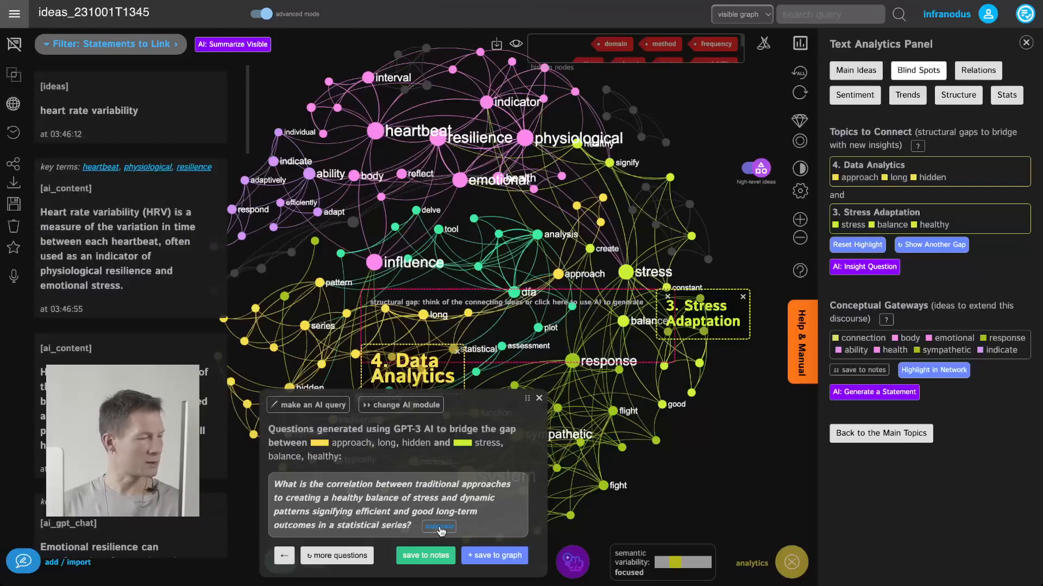
left_click(346, 556)
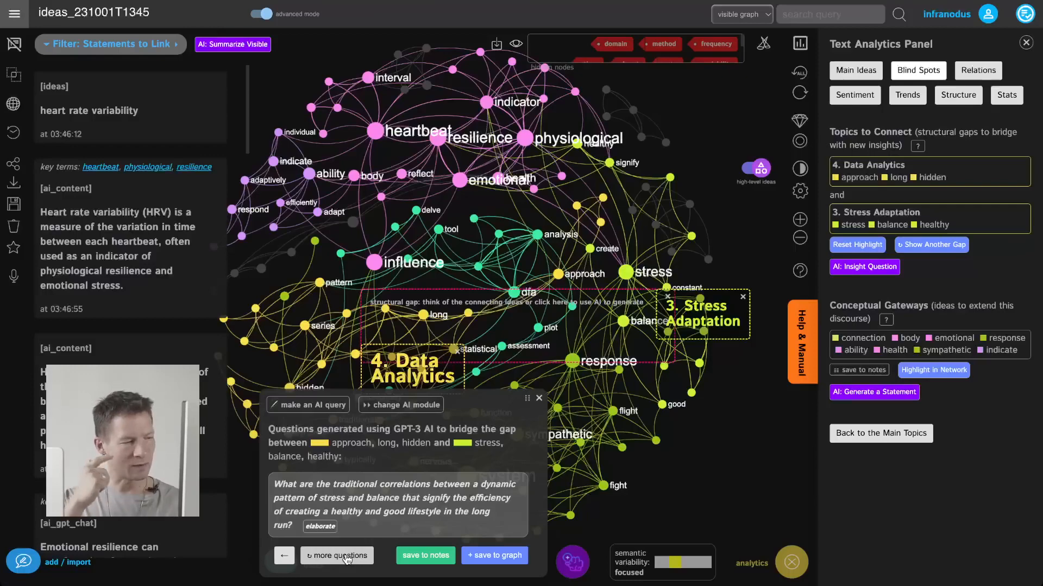
- Save the AI question on stress and balance correlations to the project notes, and add its GPT4 Chat elaboration to the graph
triple_click(327, 497)
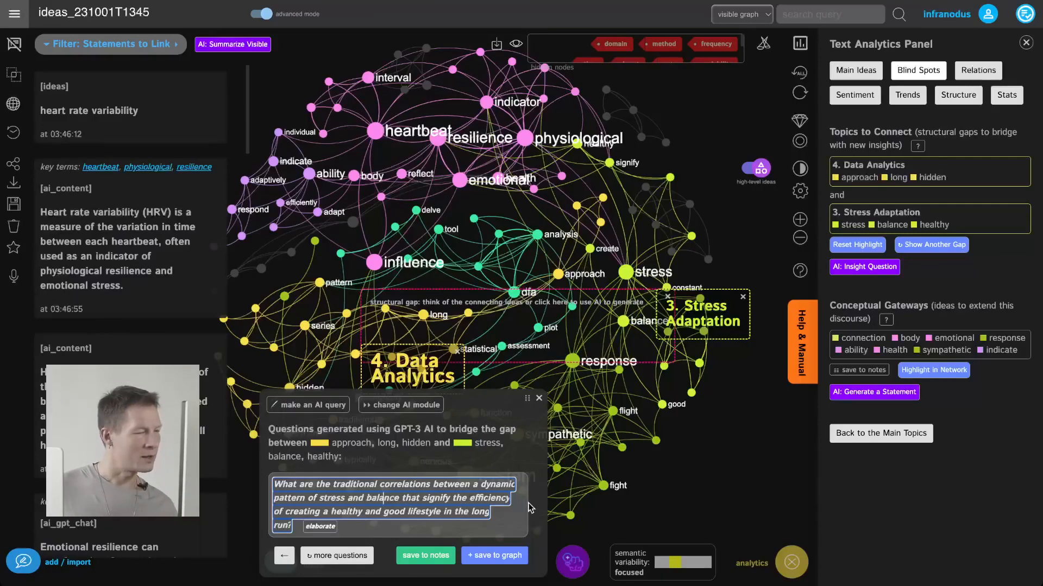
left_click(422, 555)
left_click(319, 526)
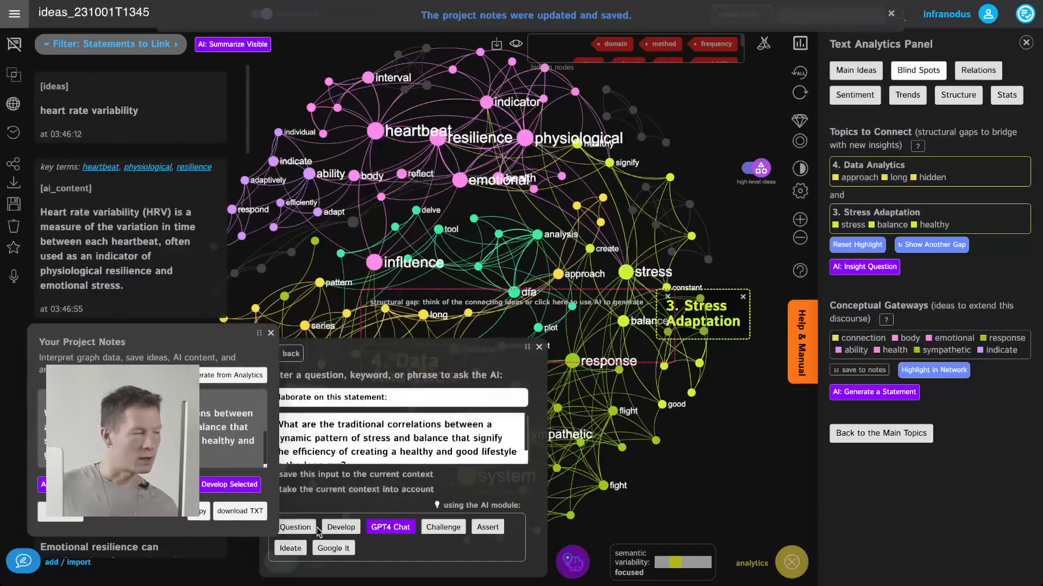
left_click(390, 527)
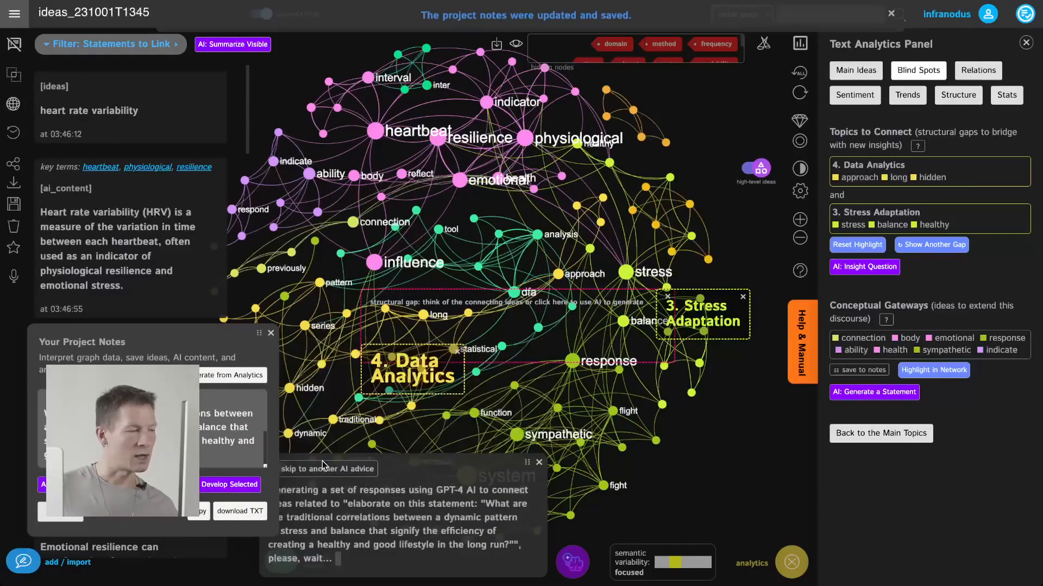
left_click(270, 334)
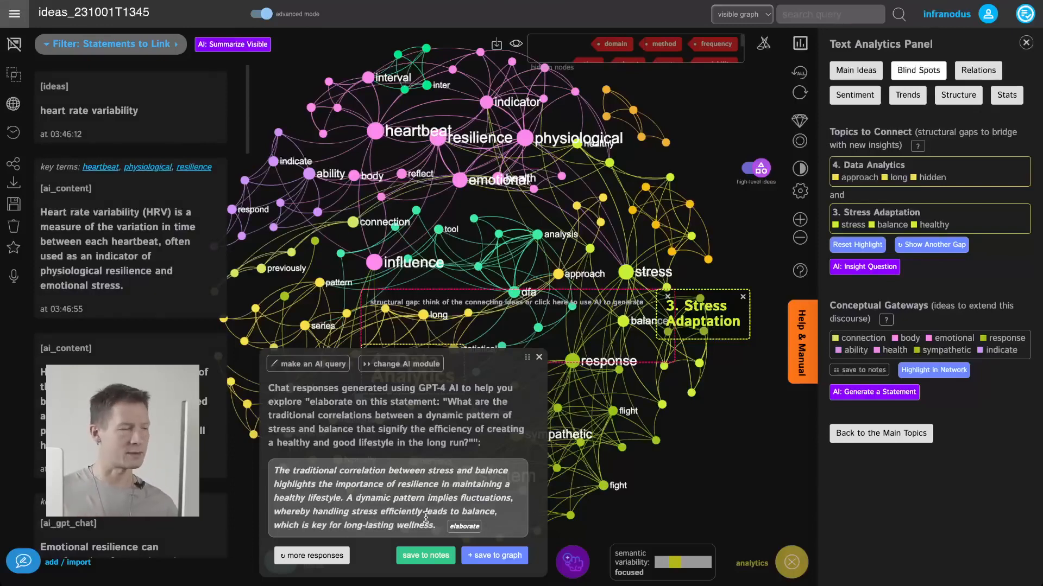
left_click(508, 557)
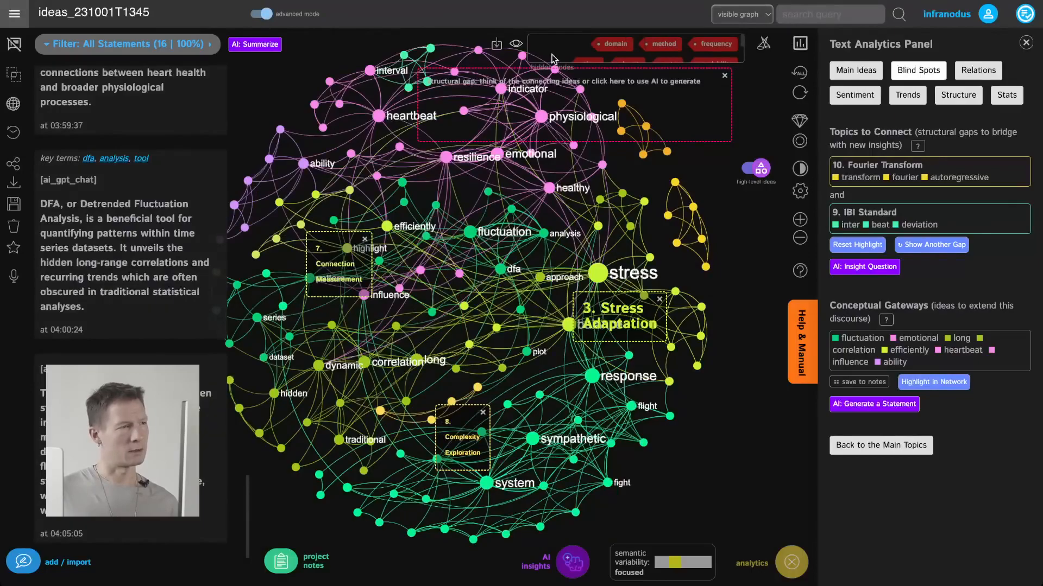
- Restore the hidden concepts such as domain, method and frequency to the graph, and reset the gap highlight
left_click(515, 46)
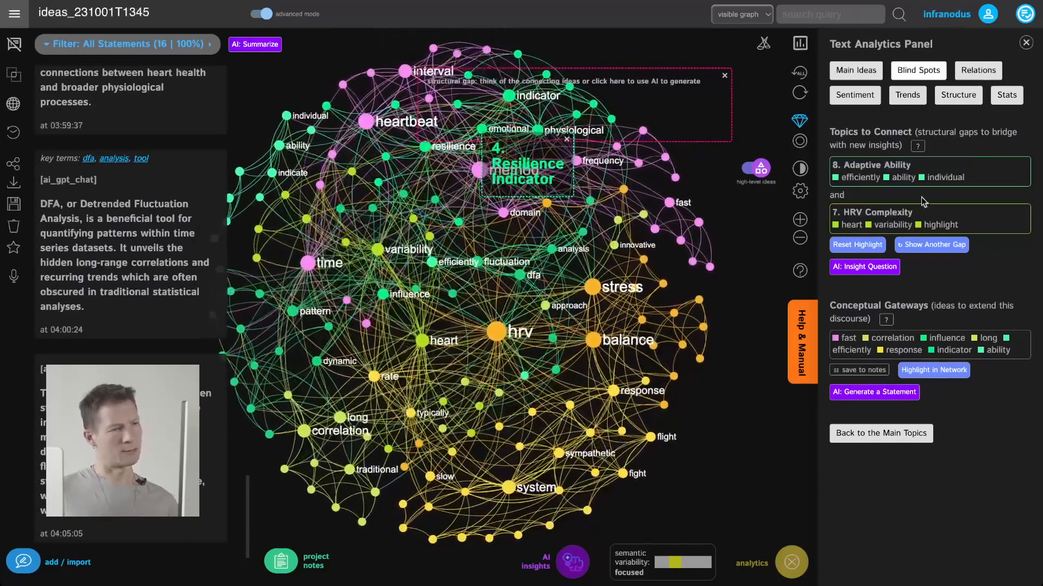
left_click(853, 246)
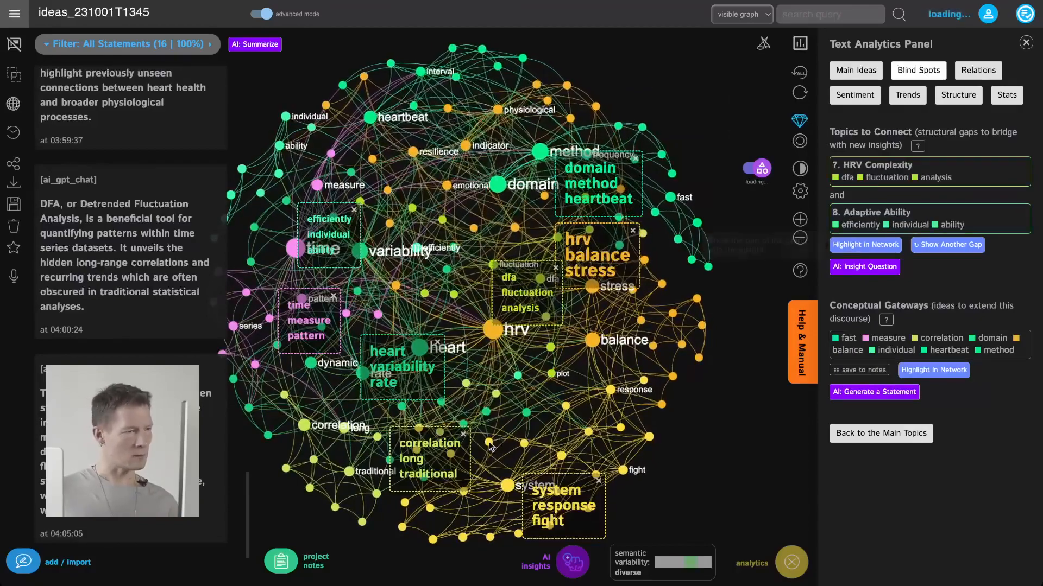
- Hide the statements list and switch the graph from high-level topic labels to low-level ideas
left_click(14, 48)
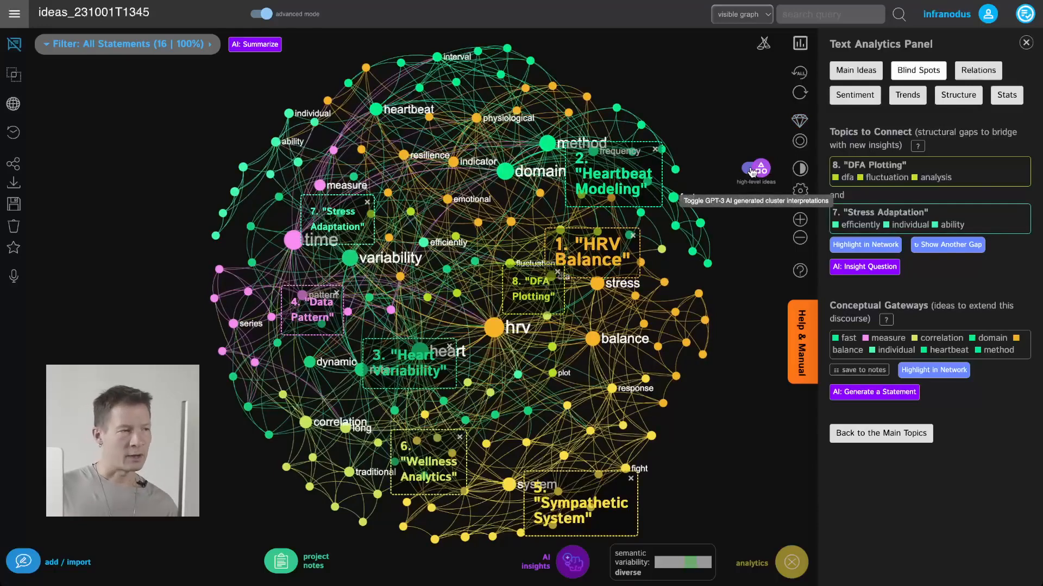
left_click(752, 172)
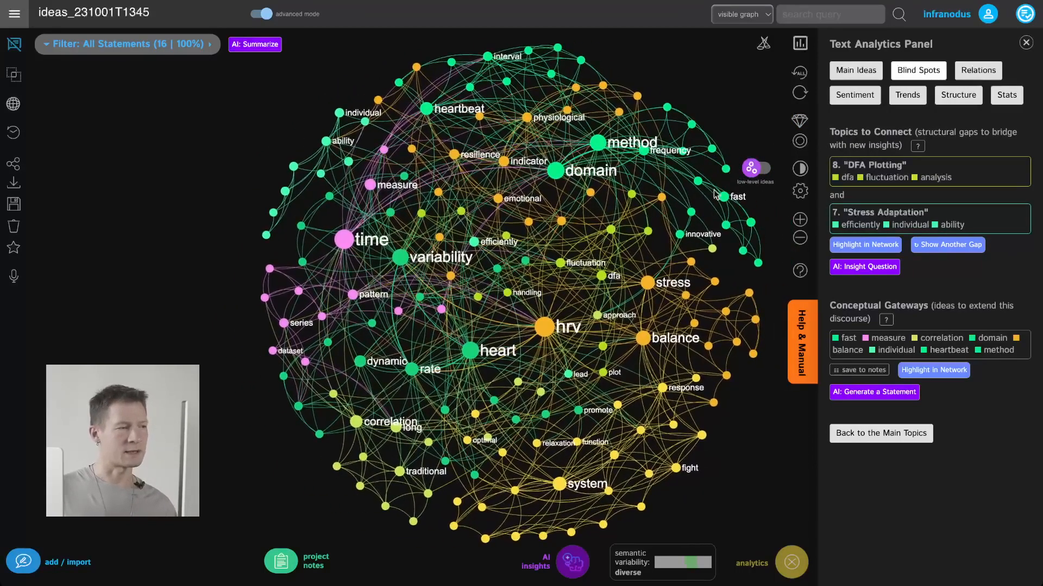
left_click(754, 168)
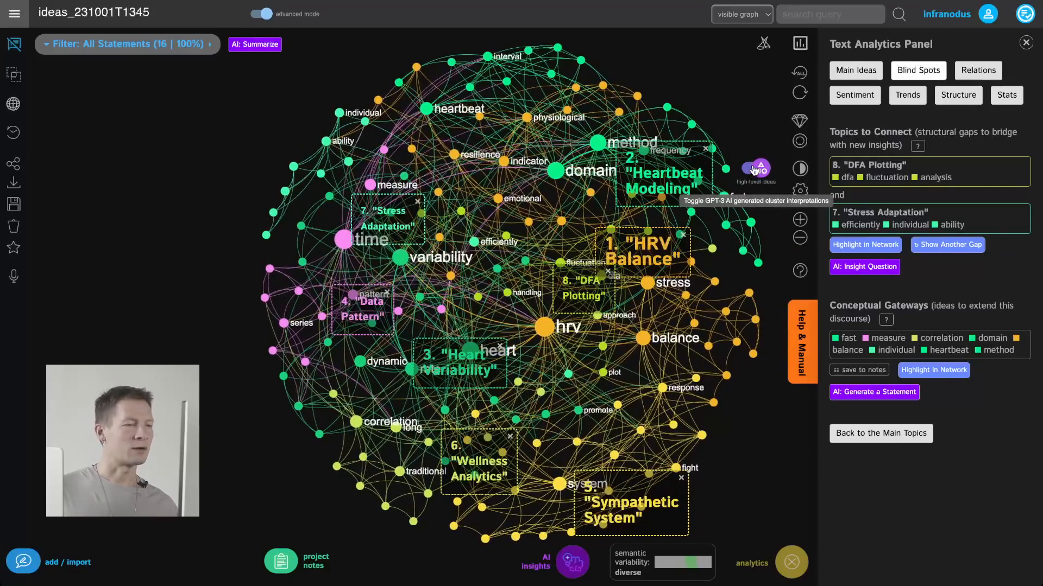
left_click(754, 169)
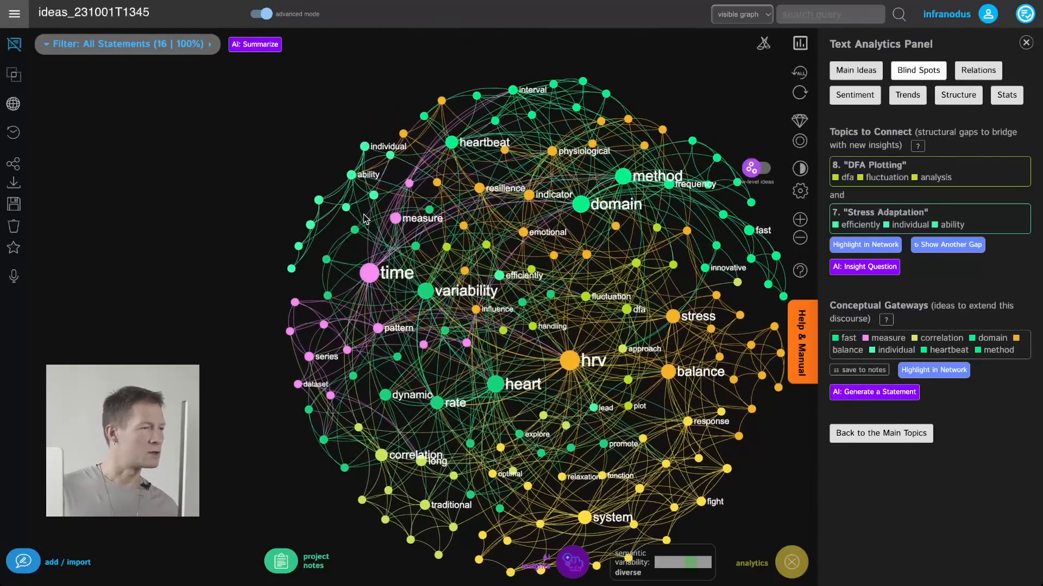
- Select the nodes ability, individual, adaptively and respond in the graph, with the matching statements shown
scroll(364, 219, "up", 3)
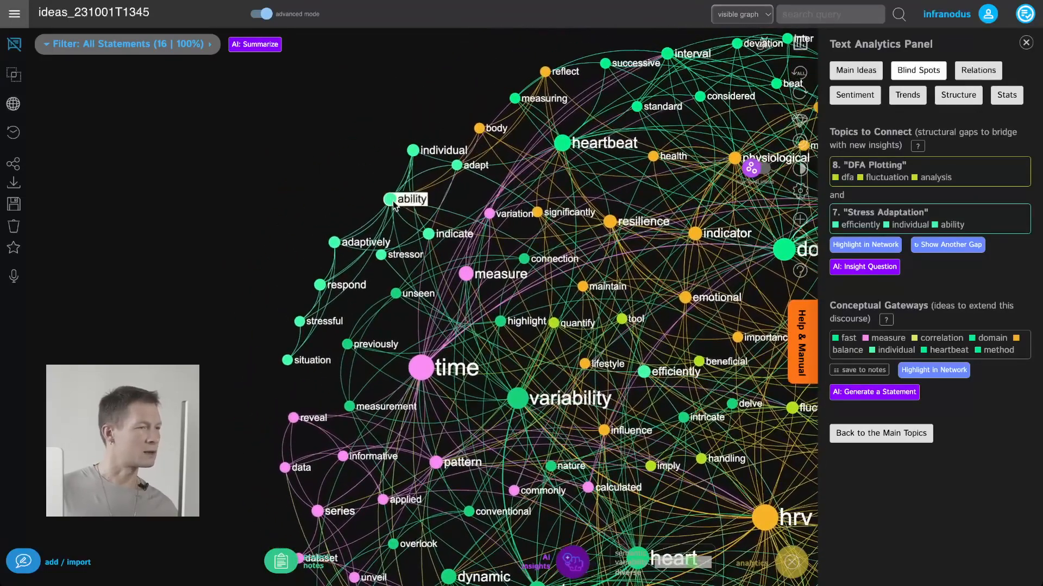
left_click(392, 202)
left_click(414, 152)
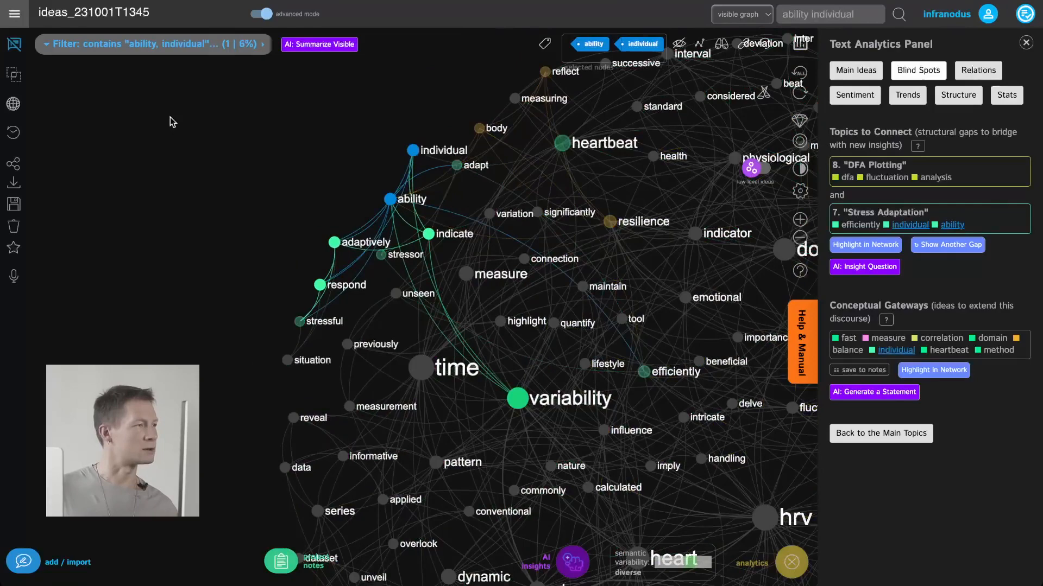
left_click(14, 46)
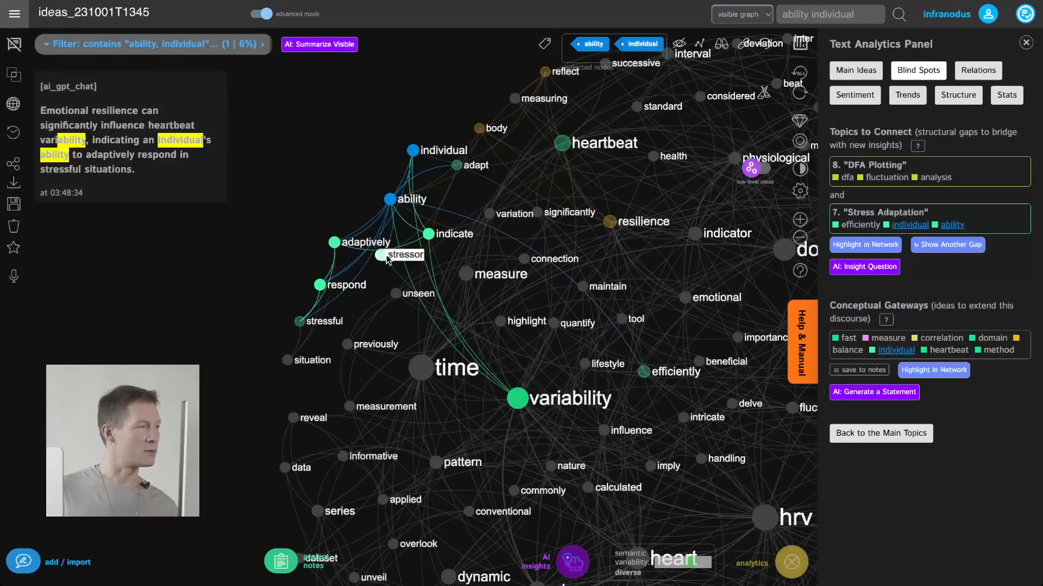
left_click(335, 243)
left_click(320, 285)
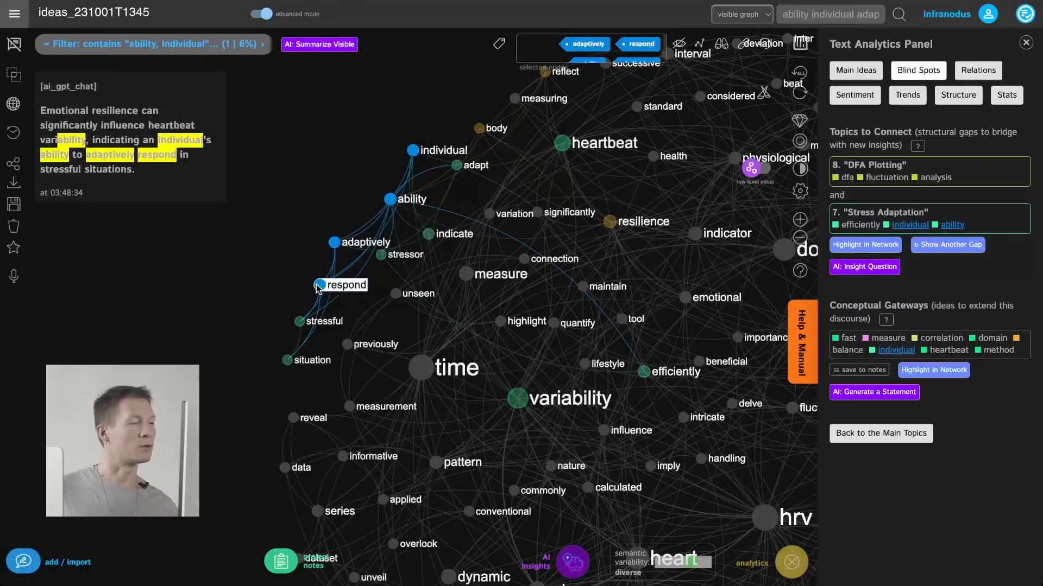
- Generate a GPT4 Chat response about the four selected concepts without context, and request two more responses
left_click(574, 559)
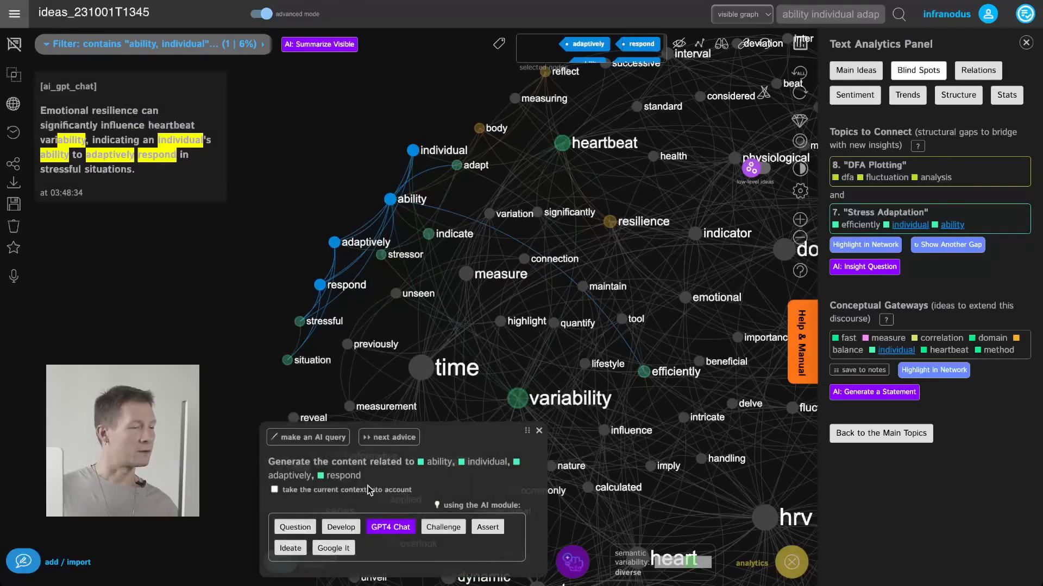
left_click(391, 528)
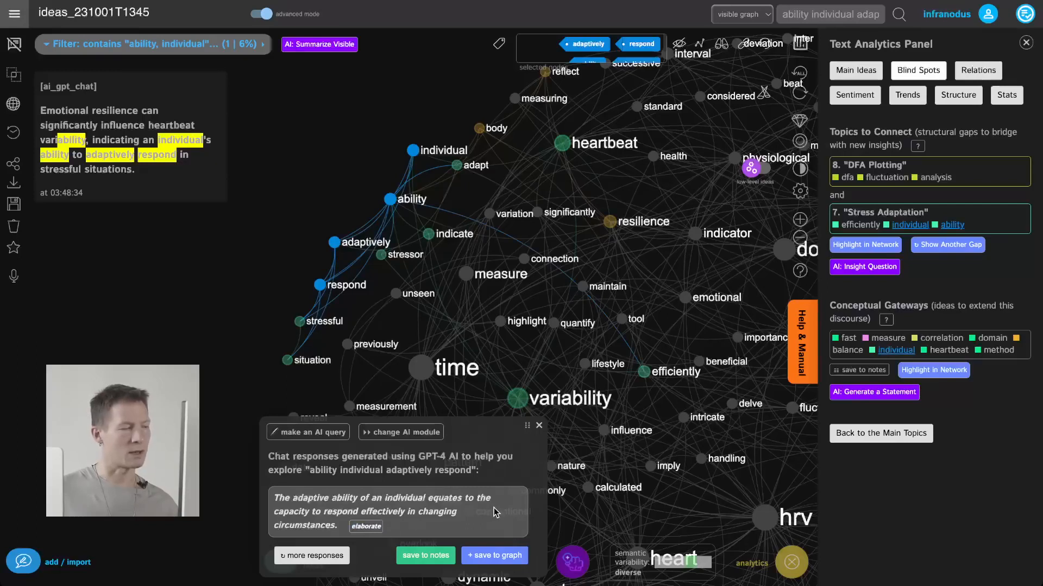
left_click(322, 556)
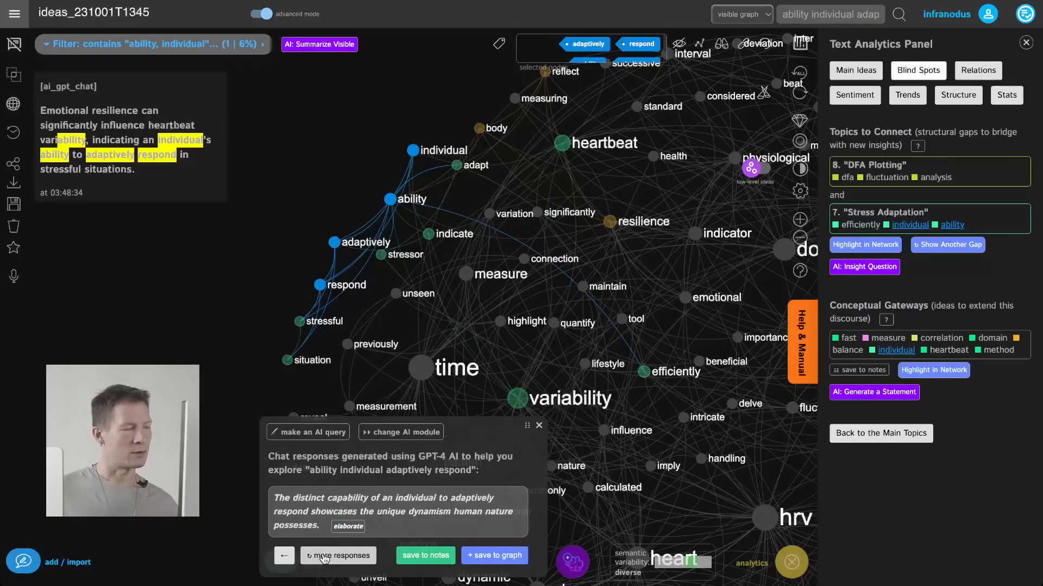
left_click(350, 556)
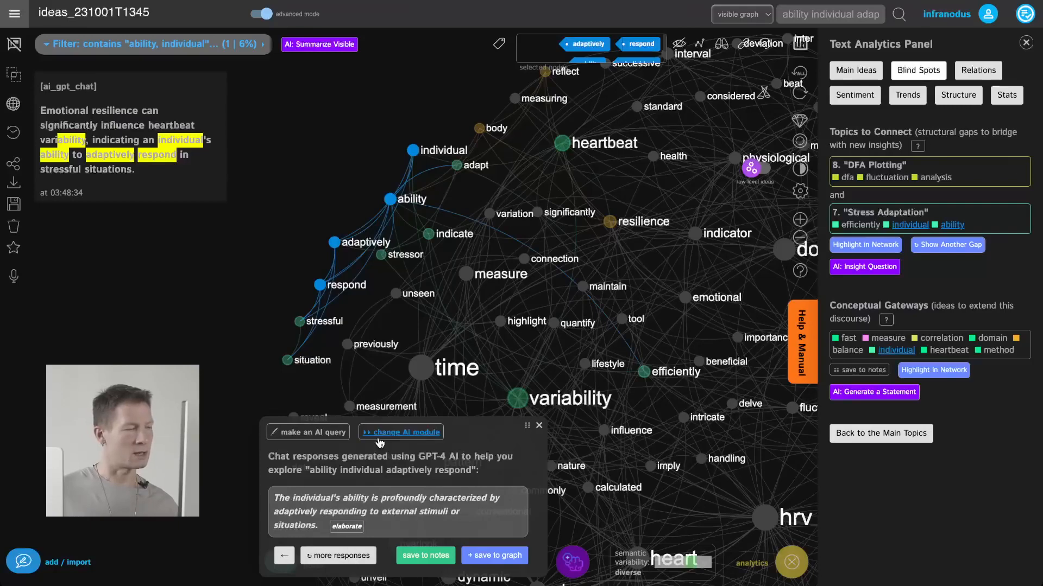
- Generate a GPT4 Chat response for ability, individual, adaptively and respond that takes the current context into account, and save it to the graph
left_click(319, 284)
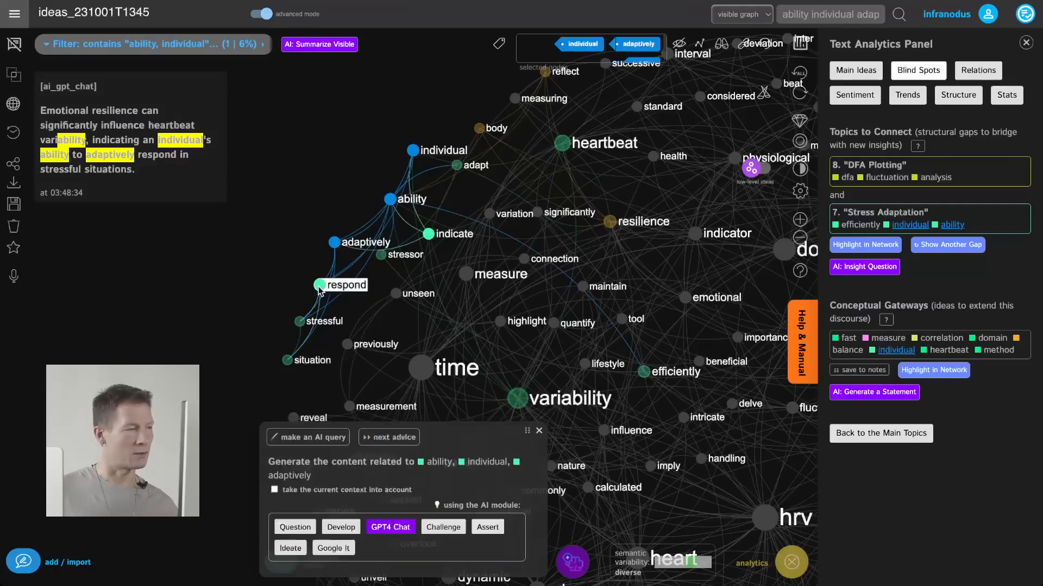
left_click(319, 284)
left_click(322, 490)
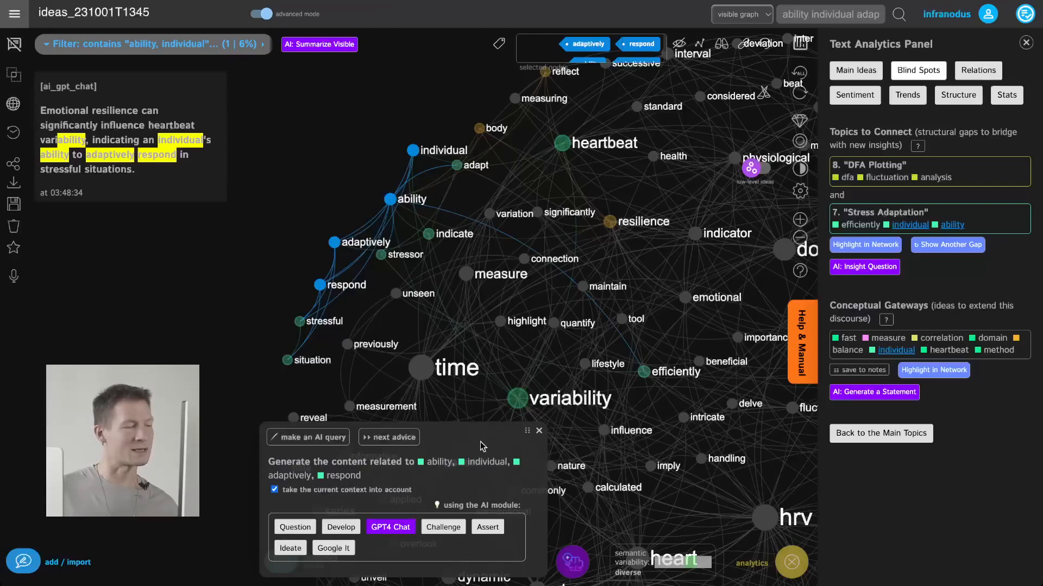
left_click(389, 527)
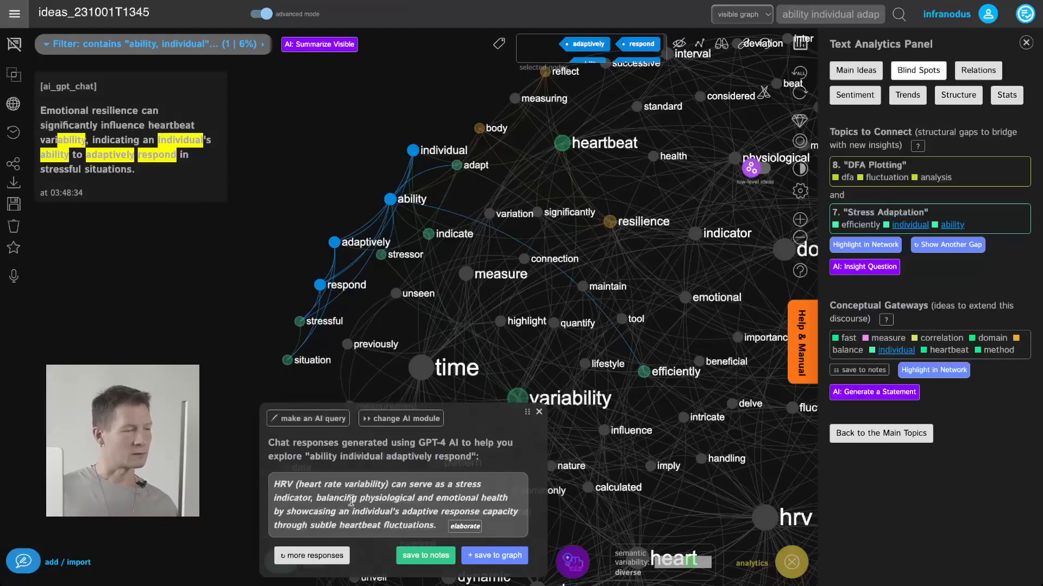
left_click(496, 555)
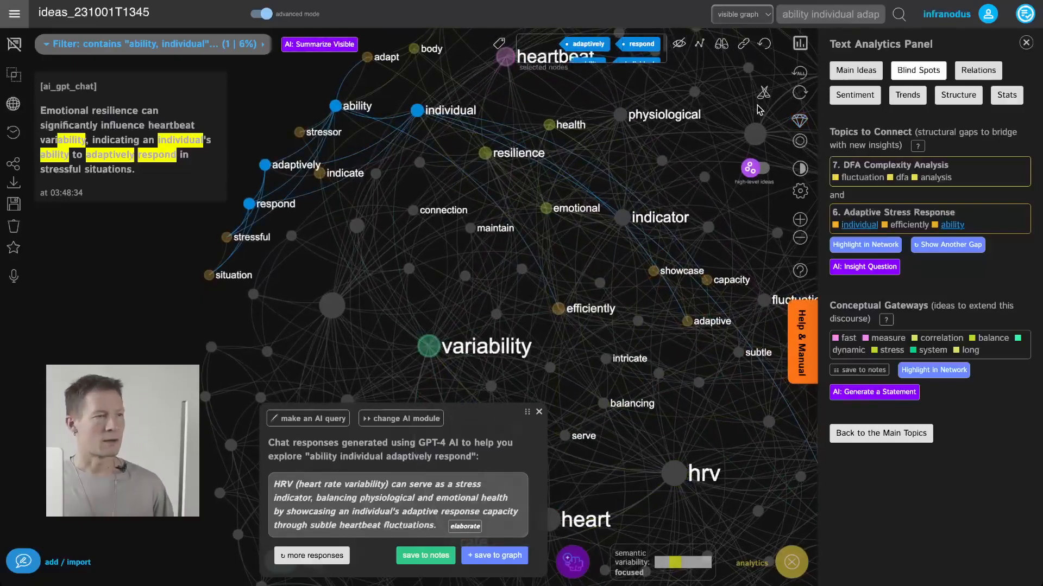
- Clear the node selection and close the AI advice window to show the whole graph
left_click(764, 45)
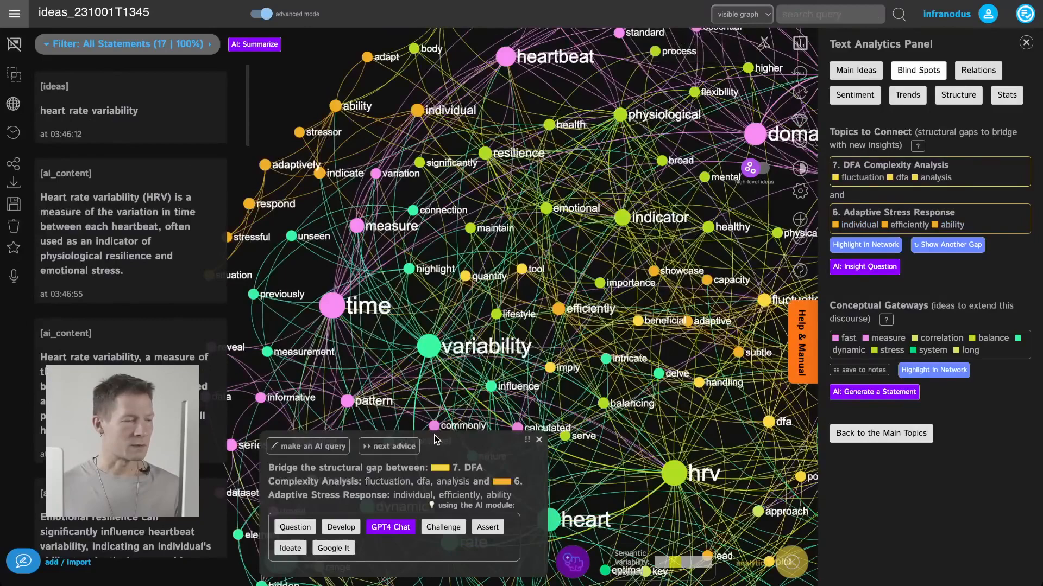
left_click(539, 439)
scroll(580, 289, "down", 5)
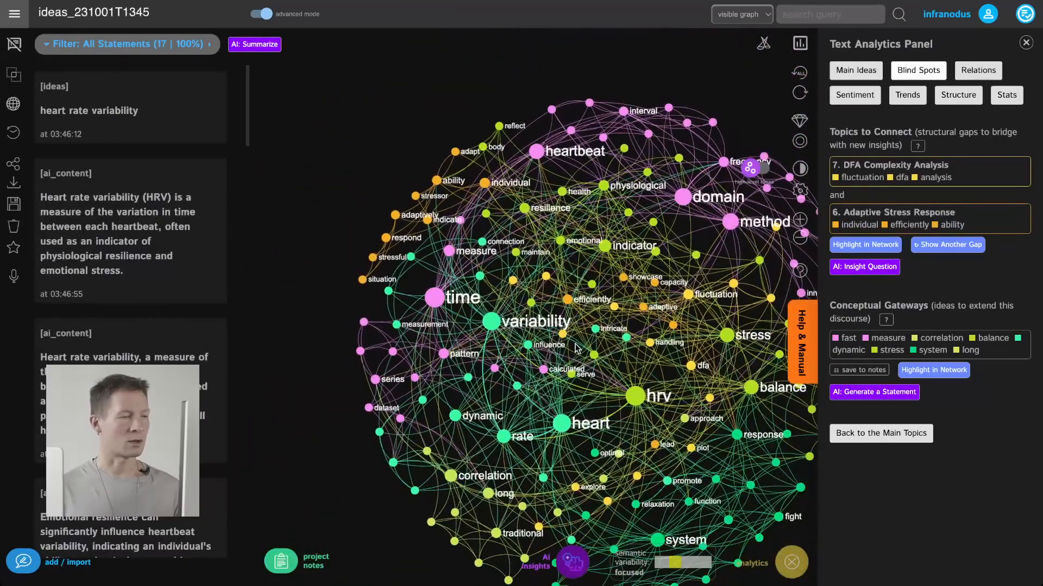
scroll(576, 293, "down", 3)
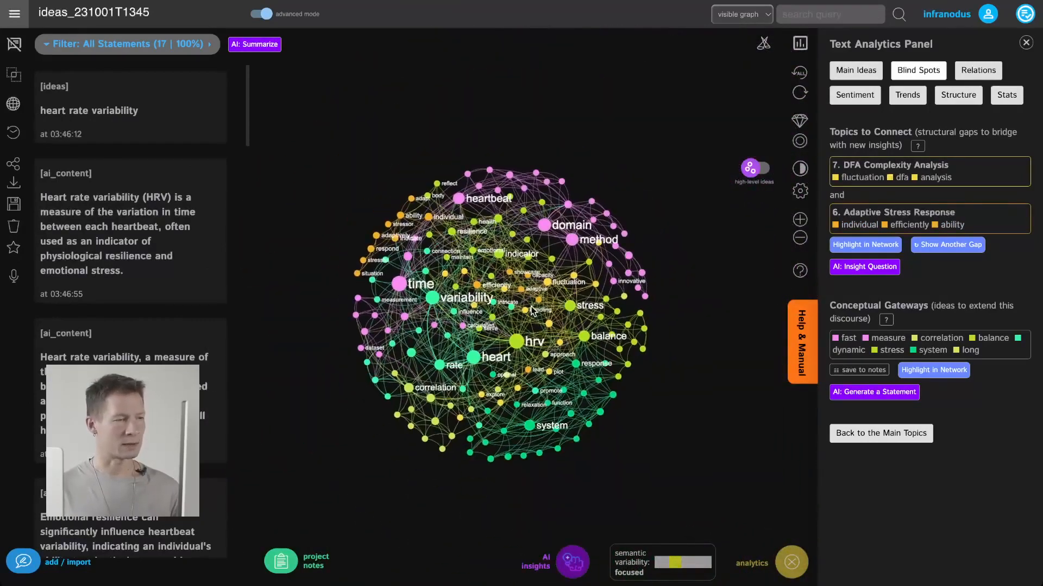
scroll(532, 307, "up", 3)
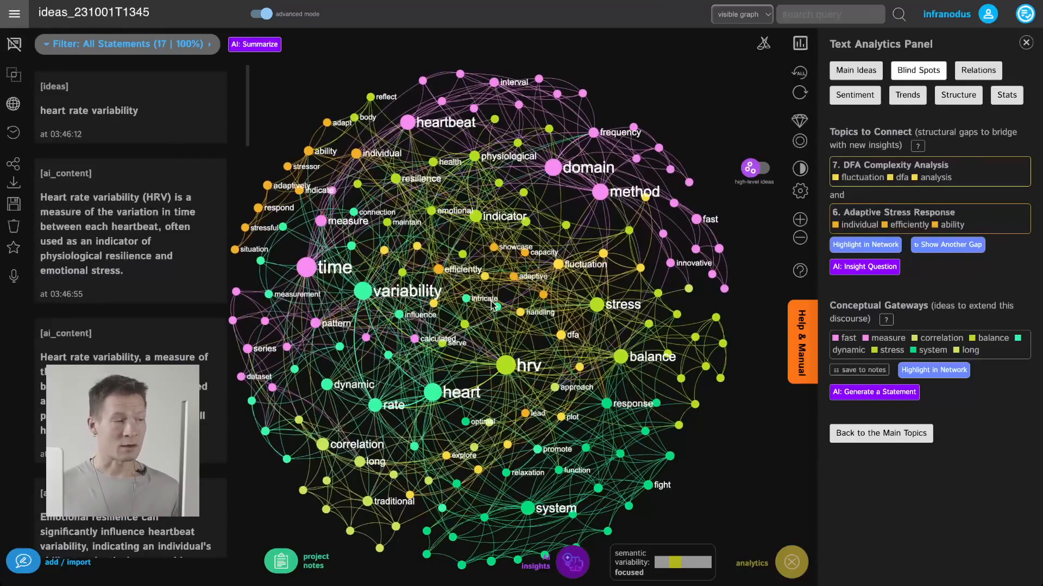
- Open the main ideas analysis and examine the main topics and the topical diversity of the graph
left_click(855, 70)
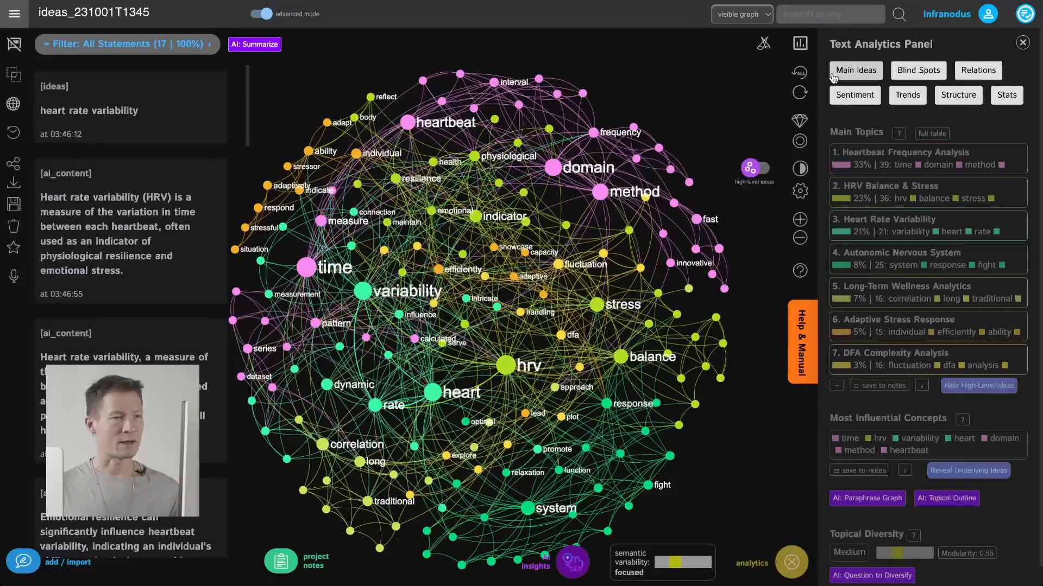
scroll(869, 472, "down", 2)
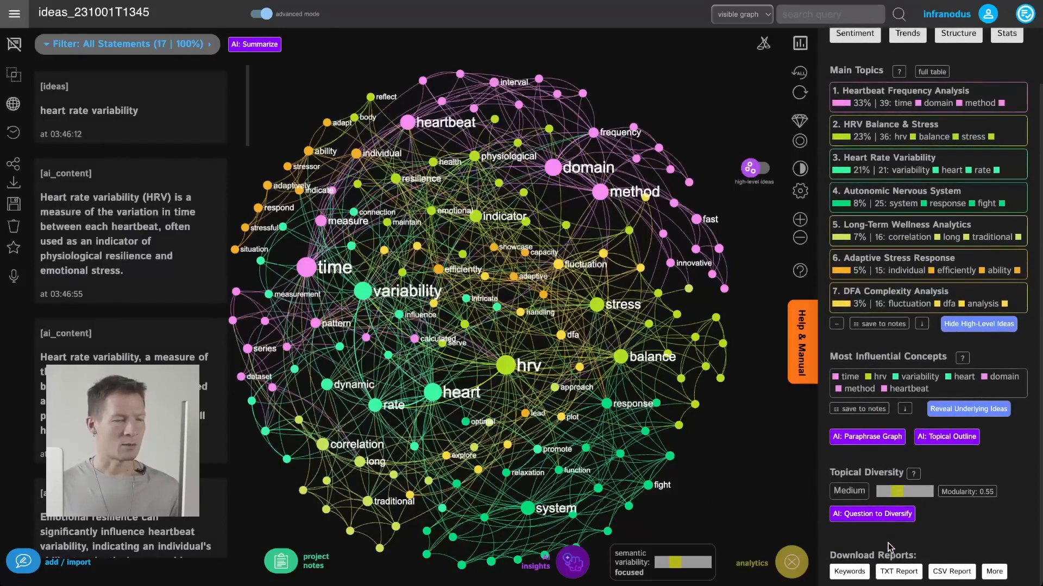
left_click_drag(847, 472, 891, 472)
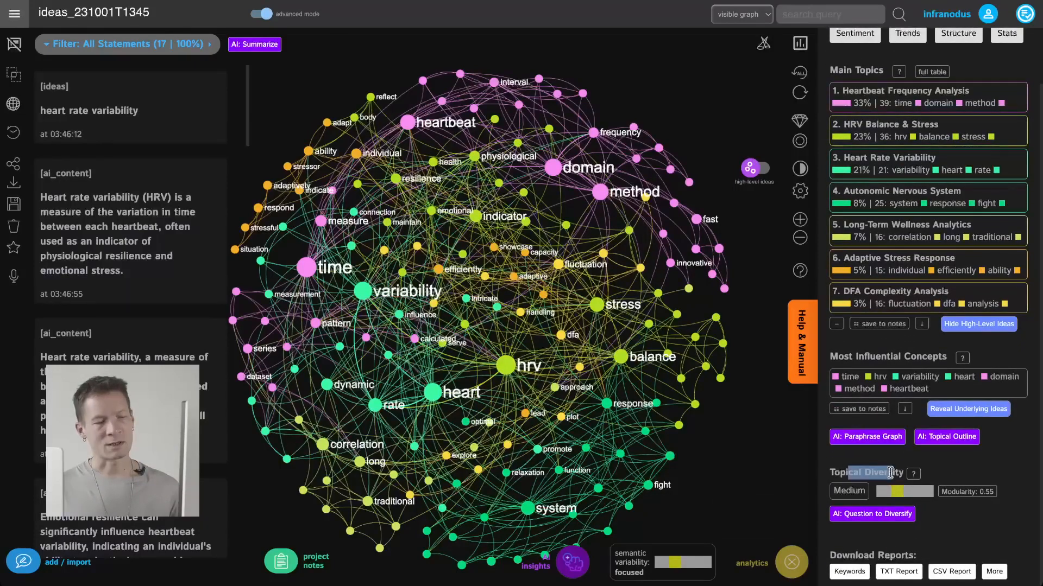
left_click(954, 480)
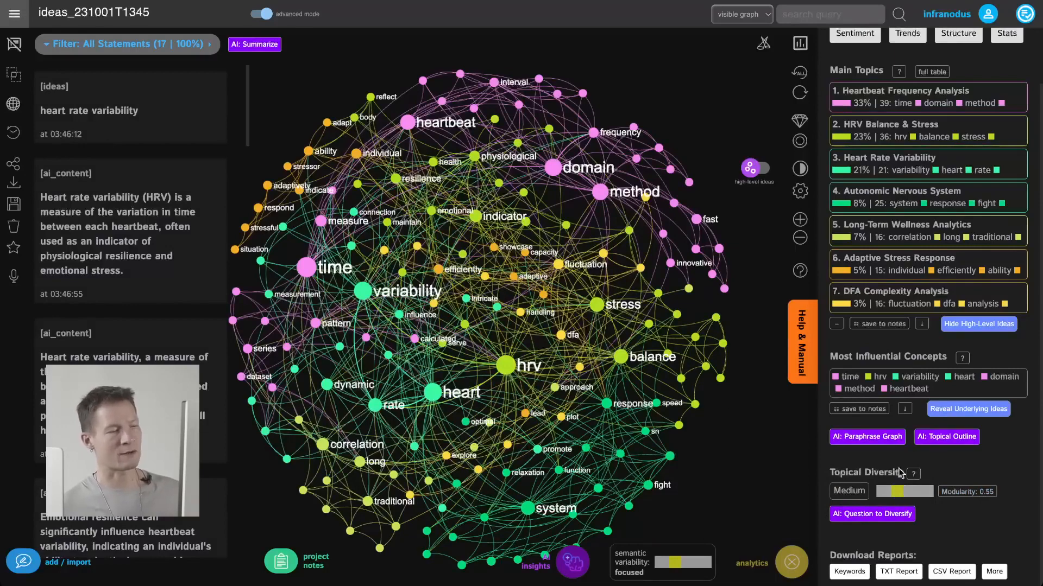
left_click_drag(561, 370, 607, 371)
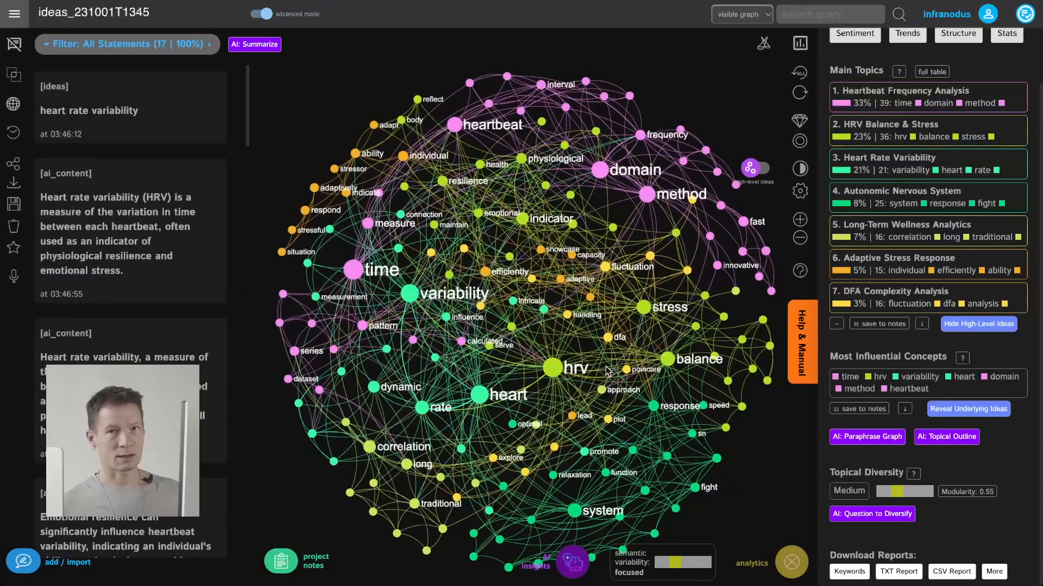